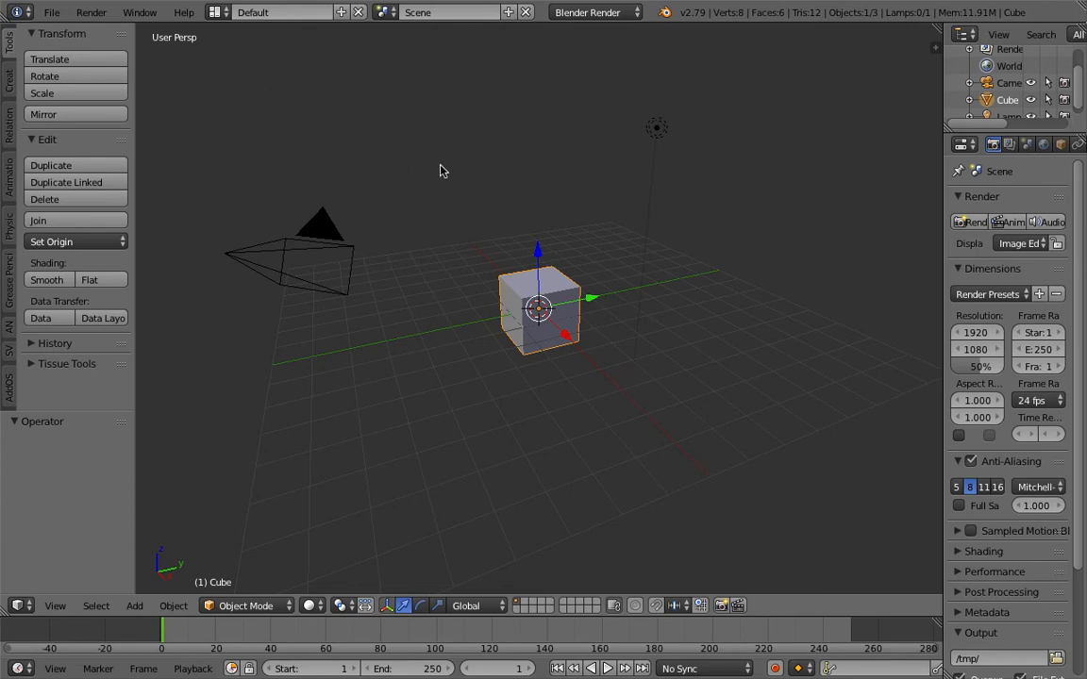
Delete all the default objects from the scene.
key(a)
key(a)
key(Delete)
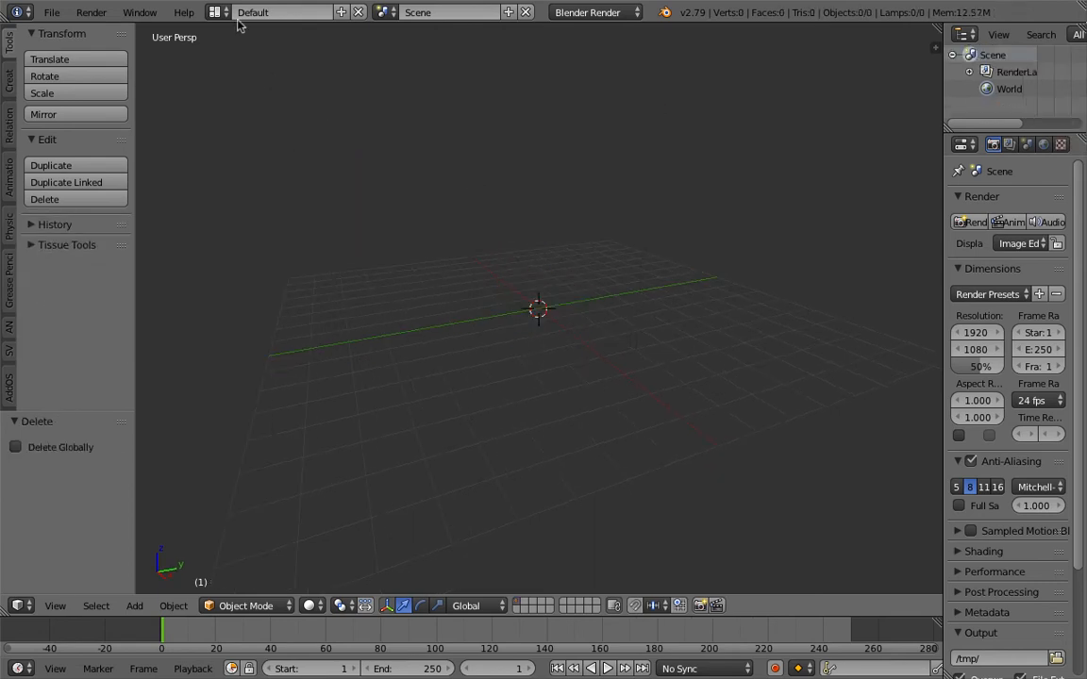
Switch to the Compositing screen layout and create a new Sverchok node tree in the node editor.
click(215, 12)
click(226, 71)
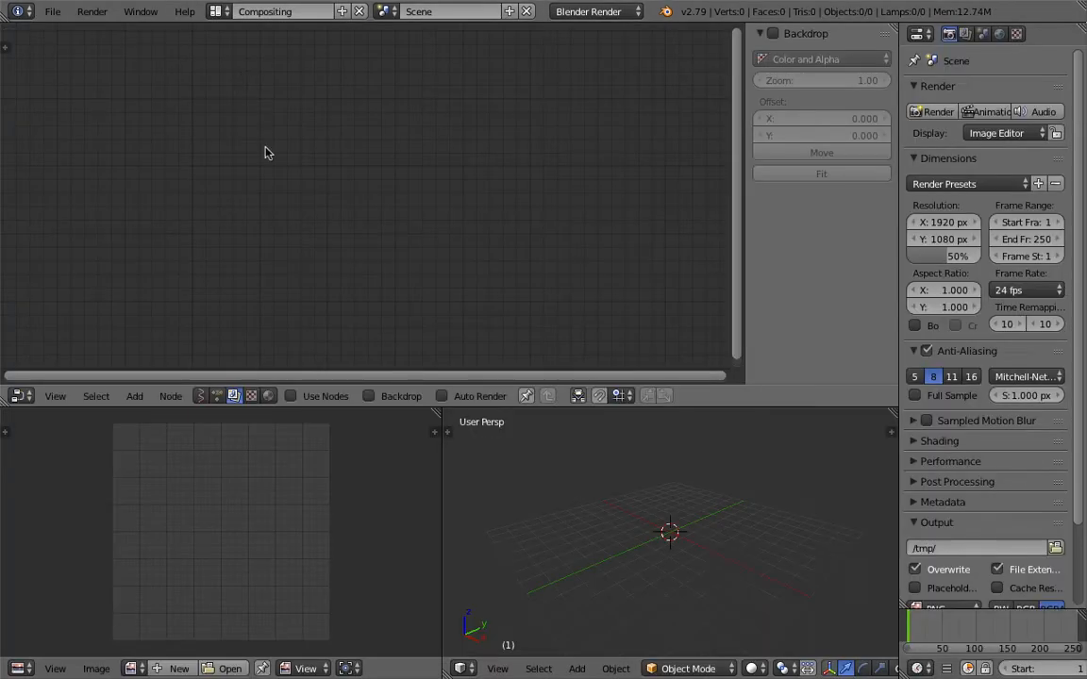
click(208, 394)
click(363, 395)
Find the Metaball node by searching for "meta" and place it in the node tree.
key(shift+a)
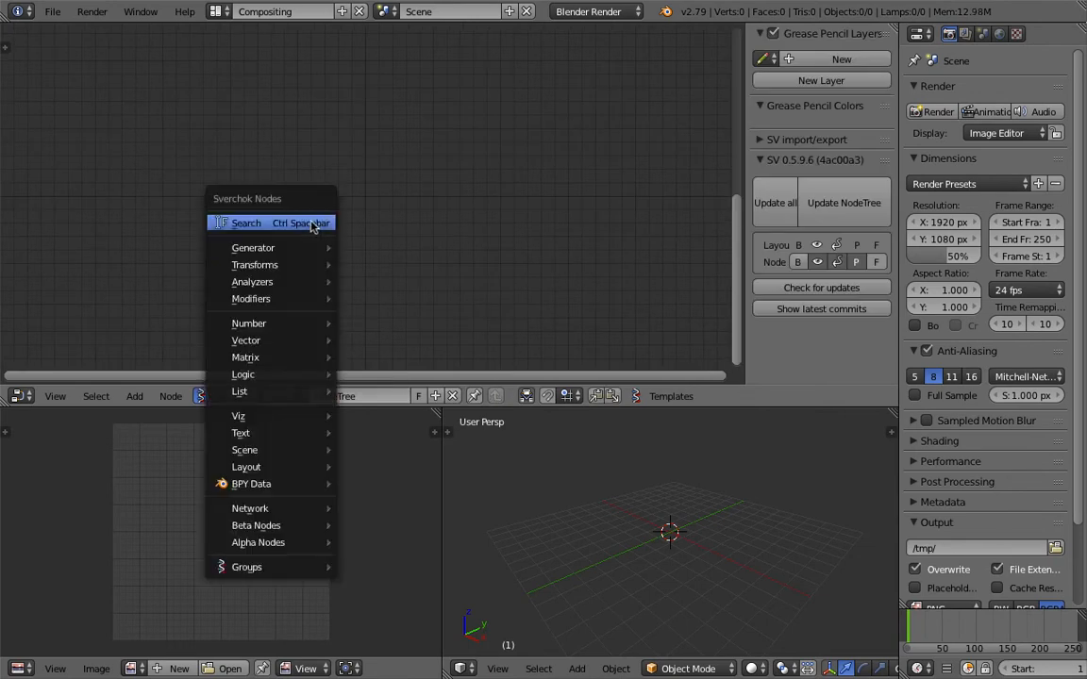
click(312, 225)
text(meta)
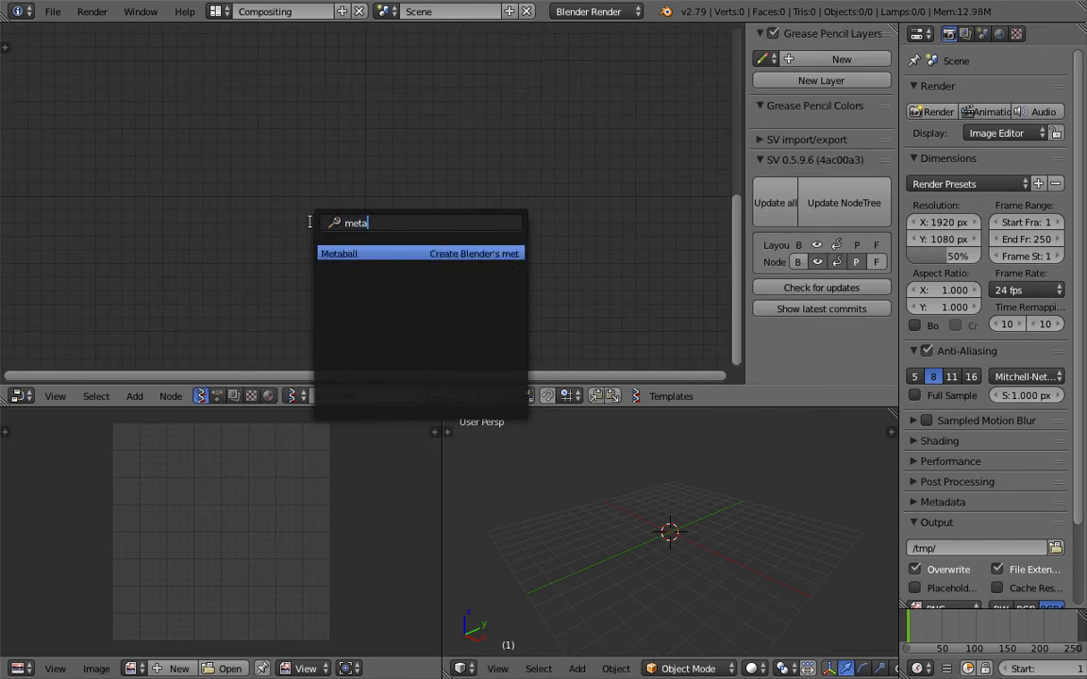
key(Return)
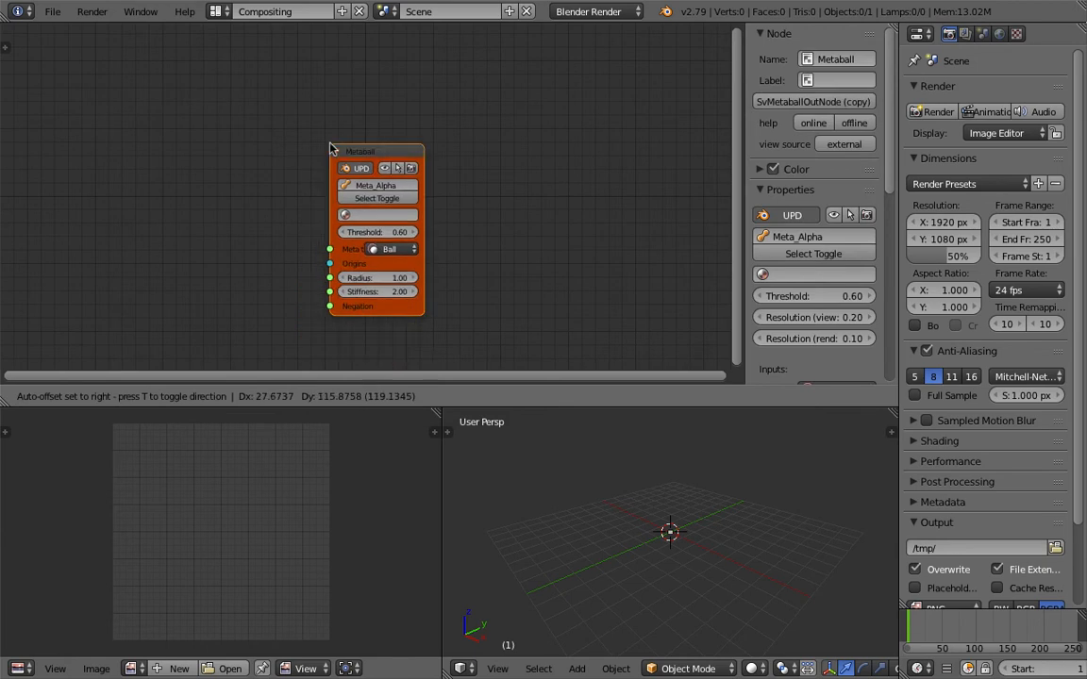
click(347, 143)
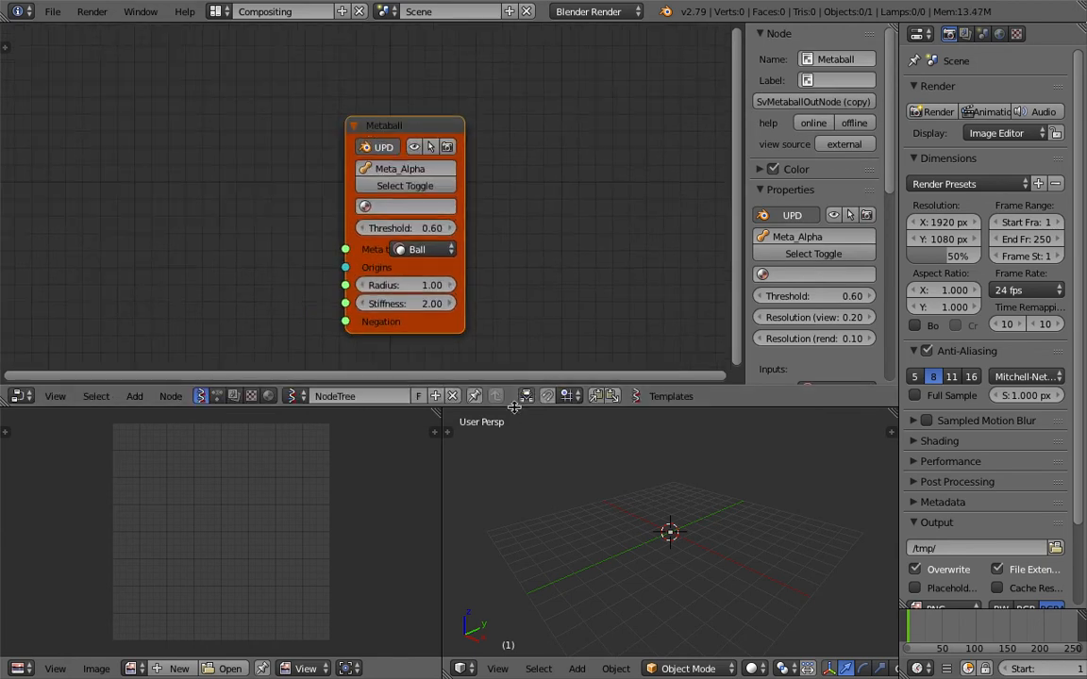
Enlarge the node editor and look over the Metaball node's meta type options.
drag(742, 193, 703, 196)
drag(652, 405, 651, 456)
scroll(406, 209, up, 1)
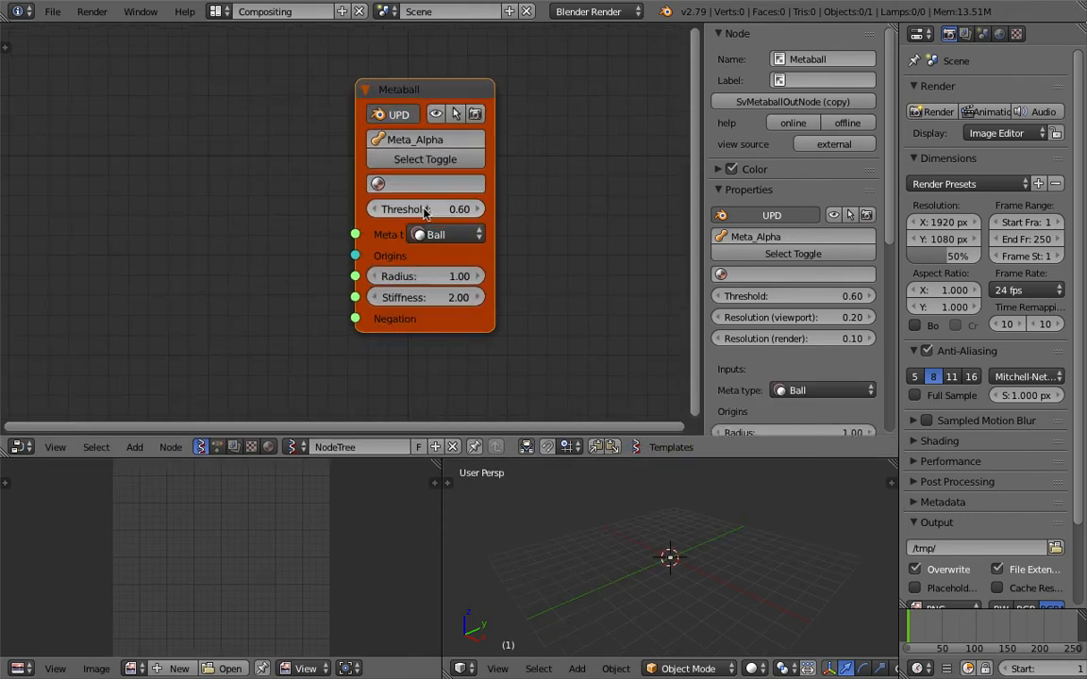
click(442, 236)
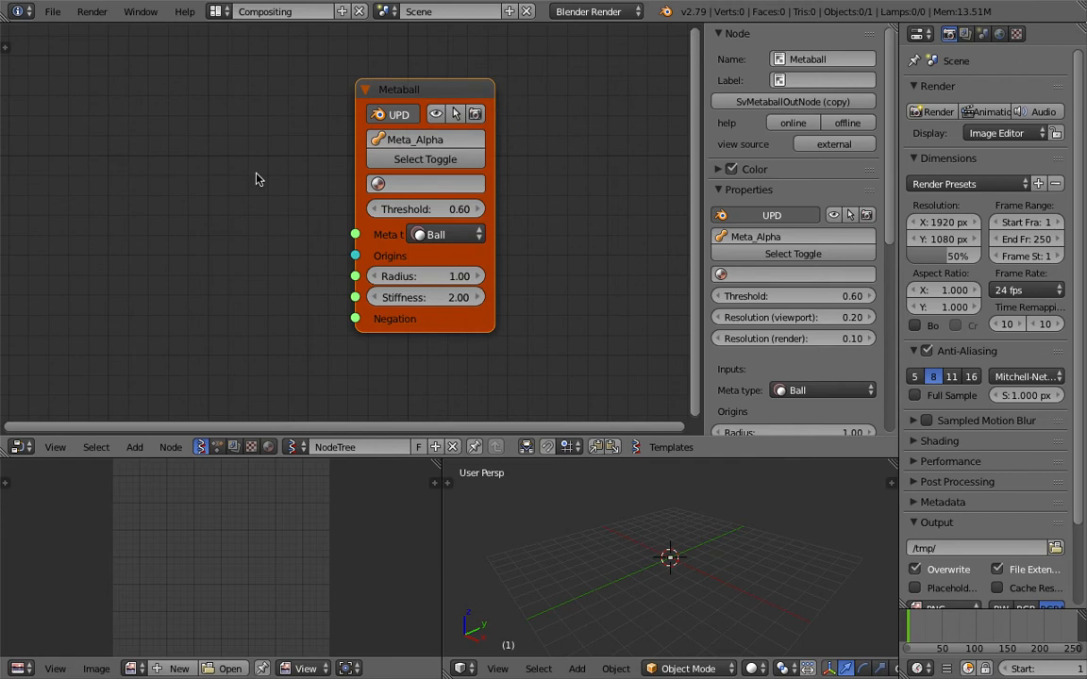
scroll(257, 171, down, 2)
scroll(274, 172, up, 1)
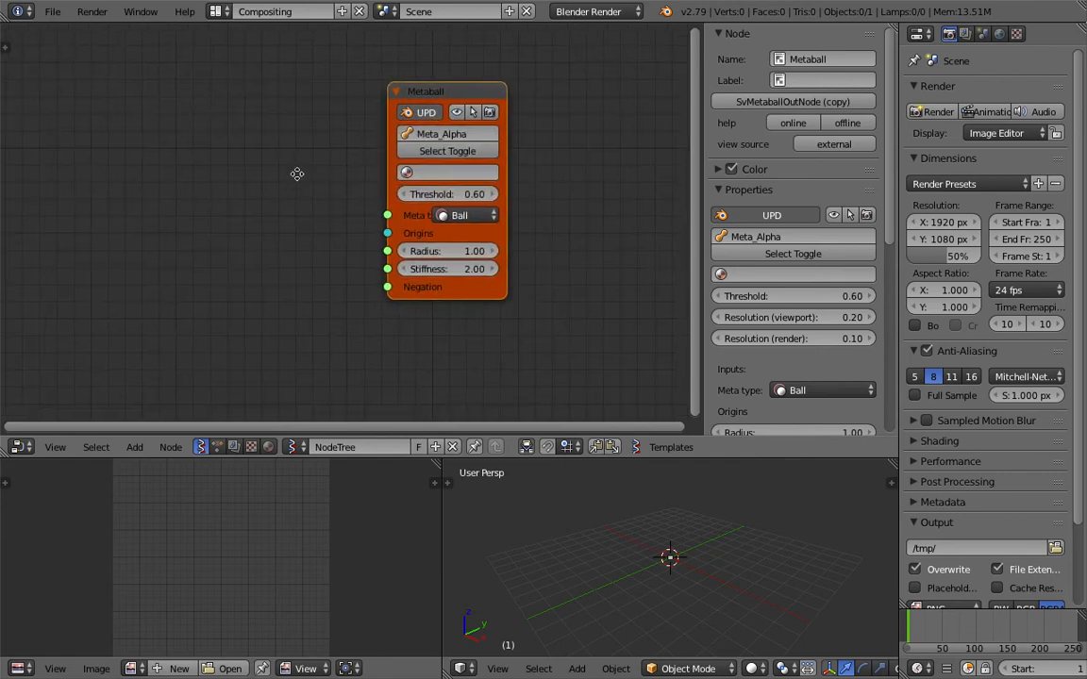
Move the Metaball node toward the far side of the tree and hide the node editor's properties region.
drag(706, 133, 735, 132)
scroll(795, 314, down, 4)
scroll(802, 349, down, 5)
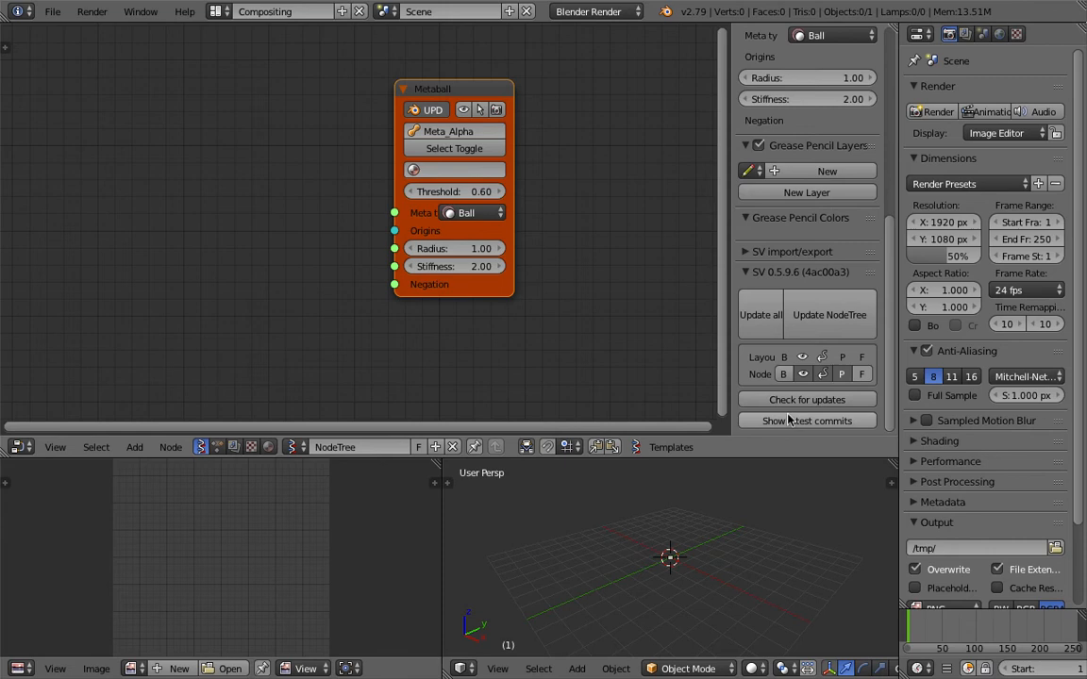
drag(415, 89, 452, 104)
middle_drag(352, 123, 374, 118)
middle_drag(455, 144, 454, 144)
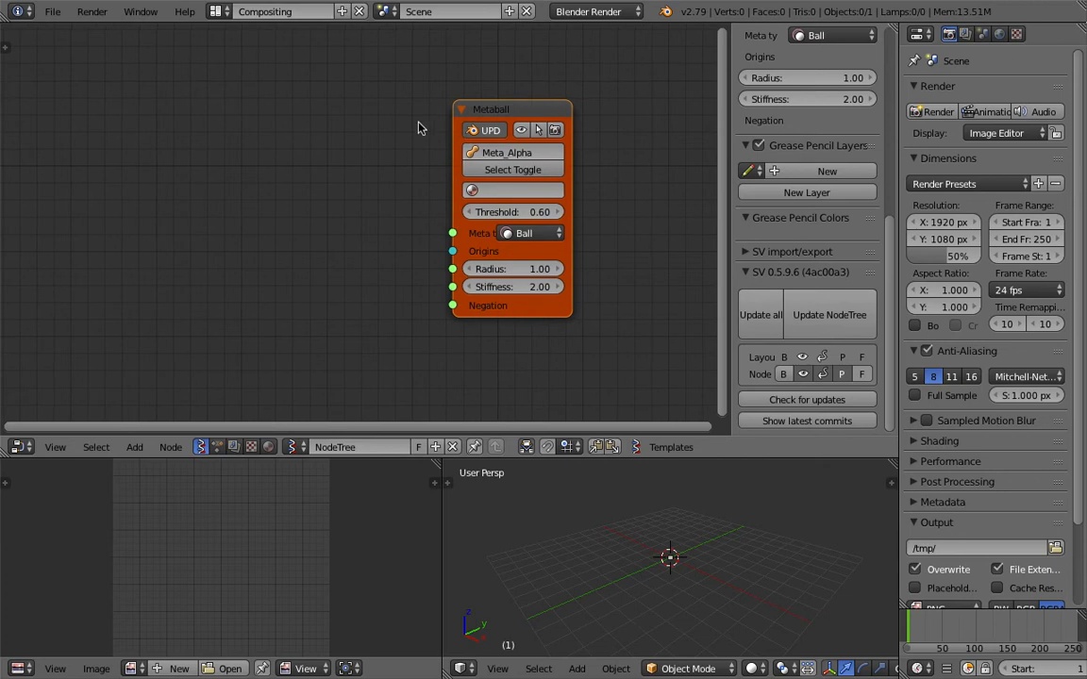
middle_drag(570, 152, 567, 148)
drag(732, 148, 903, 147)
scroll(406, 215, up, 1)
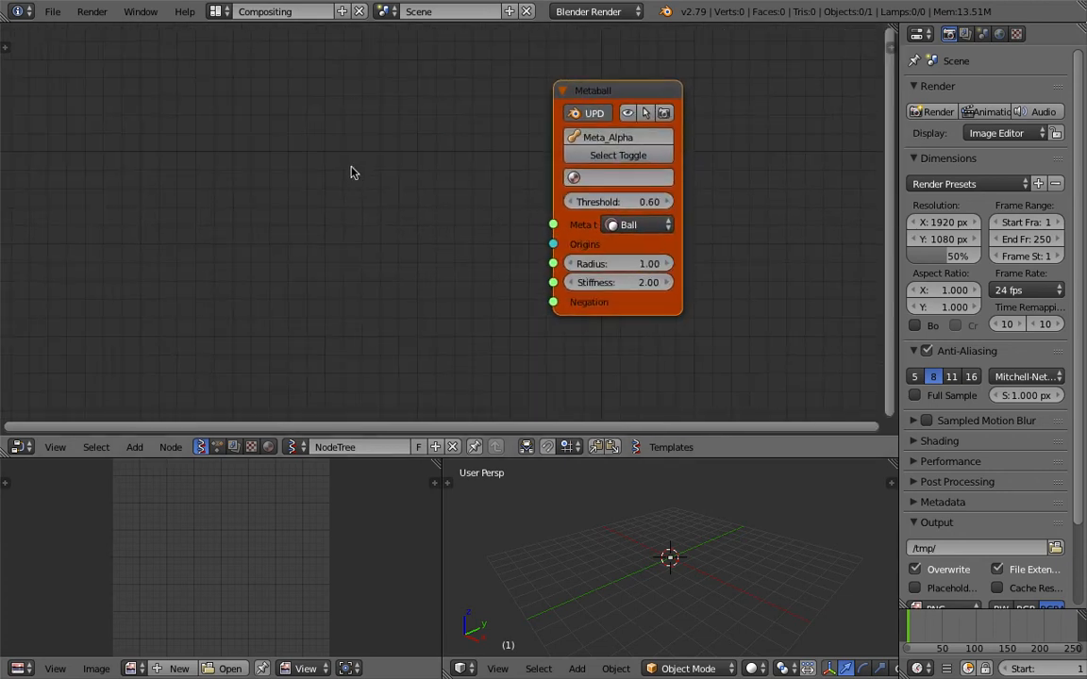
Widen the Metaball node so its input labels have more room.
key(shift+a)
scroll(444, 196, up, 1)
drag(573, 177, 526, 181)
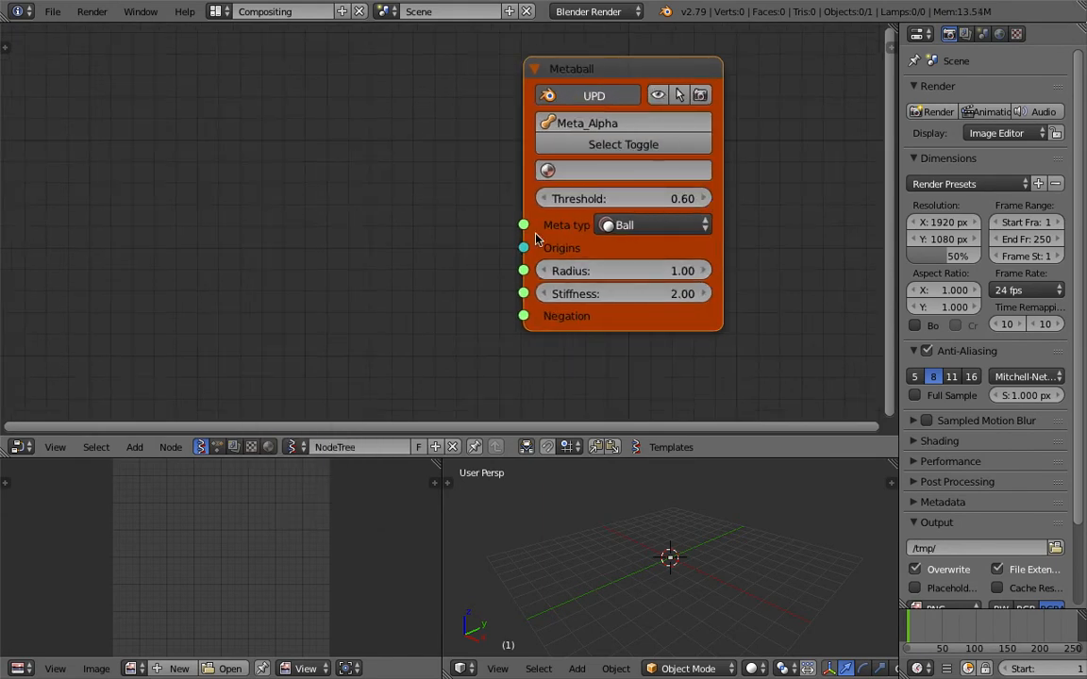
mouse_move(522, 248)
mouse_down()
mouse_move(447, 247)
mouse_move(533, 231)
mouse_up()
middle_drag(247, 220, 259, 214)
Add a Circle generator node on the input side of the Metaball node.
key(shift+a)
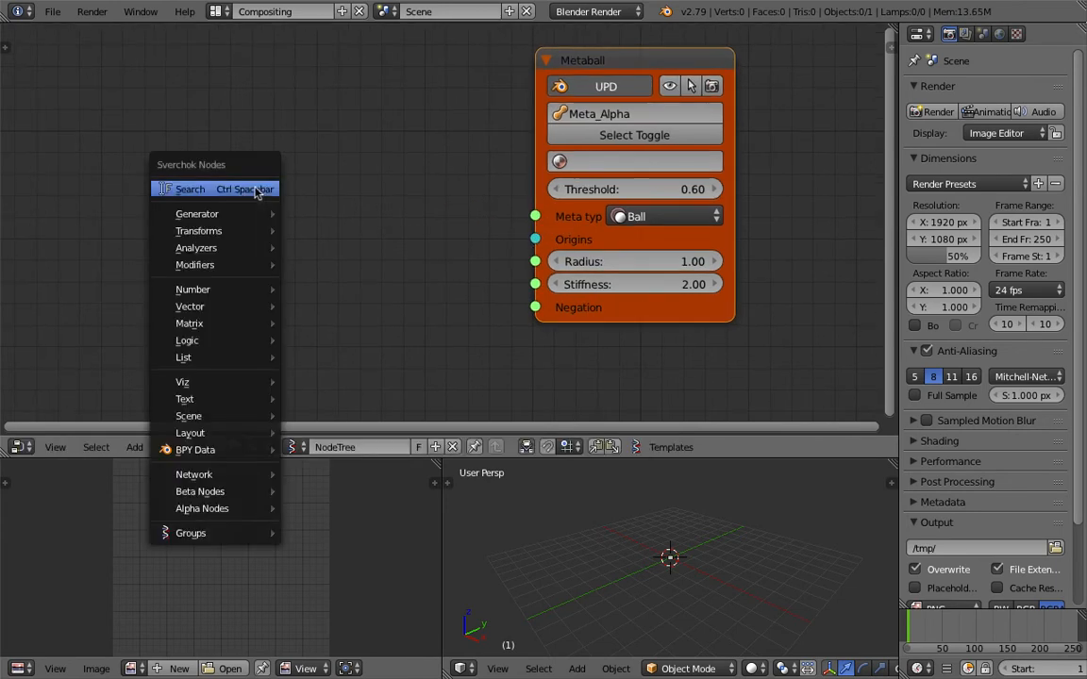
mouse_move(260, 214)
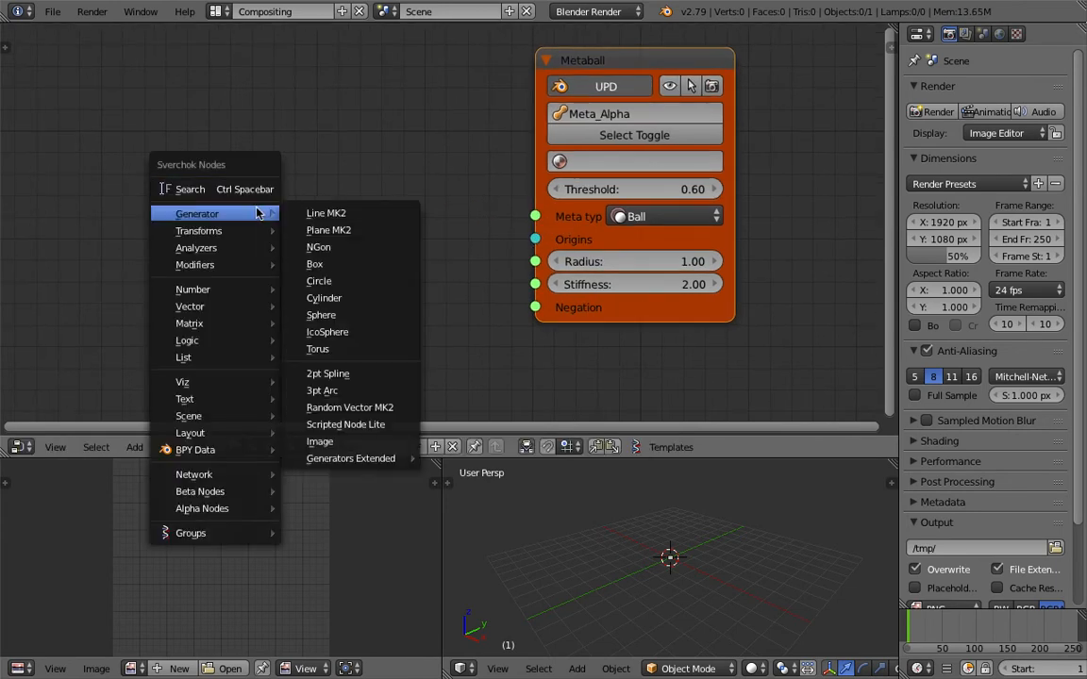
click(352, 281)
click(184, 183)
scroll(357, 203, down, 1)
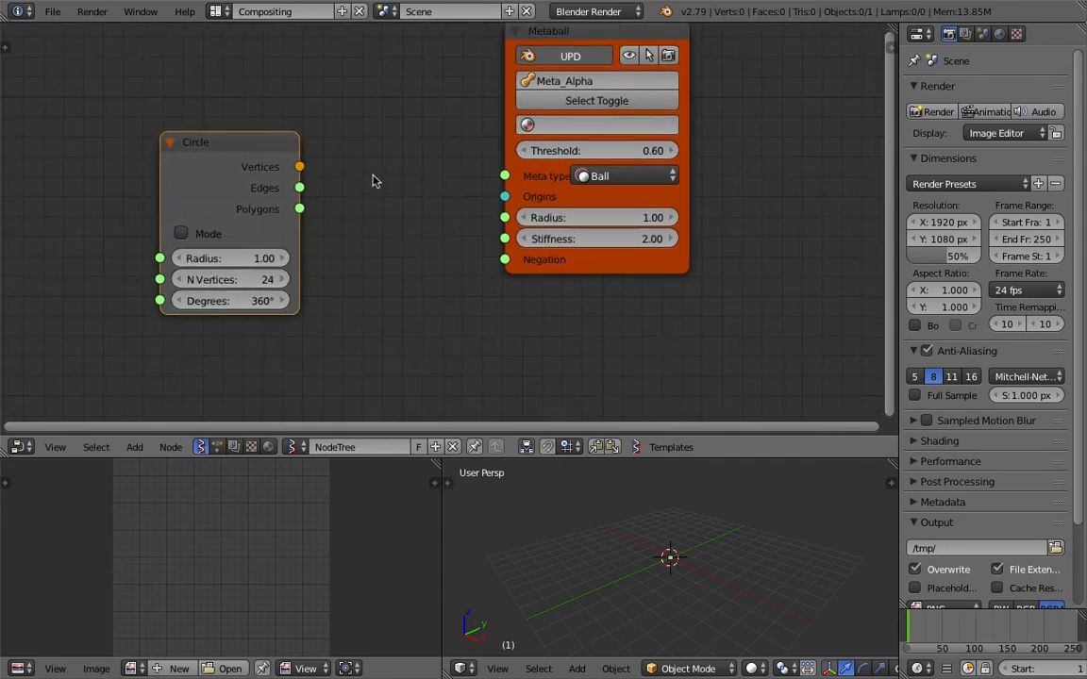
Add a Viewer Draw node between the Circle and Metaball nodes.
middle_drag(371, 189, 449, 205)
key(shift+a)
mouse_move(428, 195)
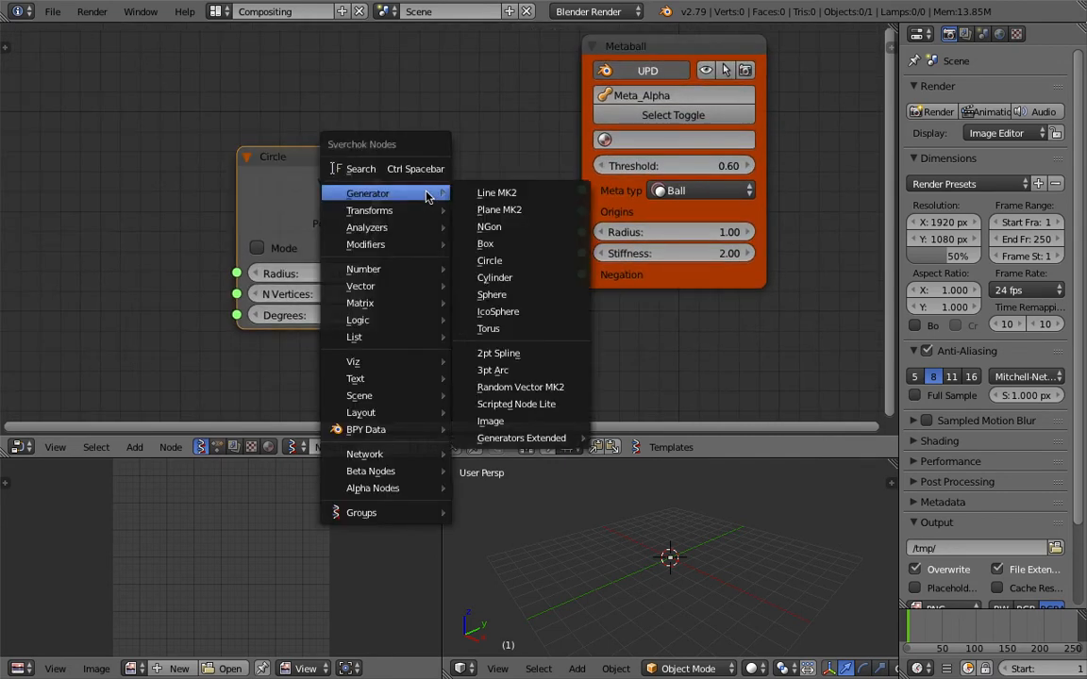
click(413, 169)
text(viewer)
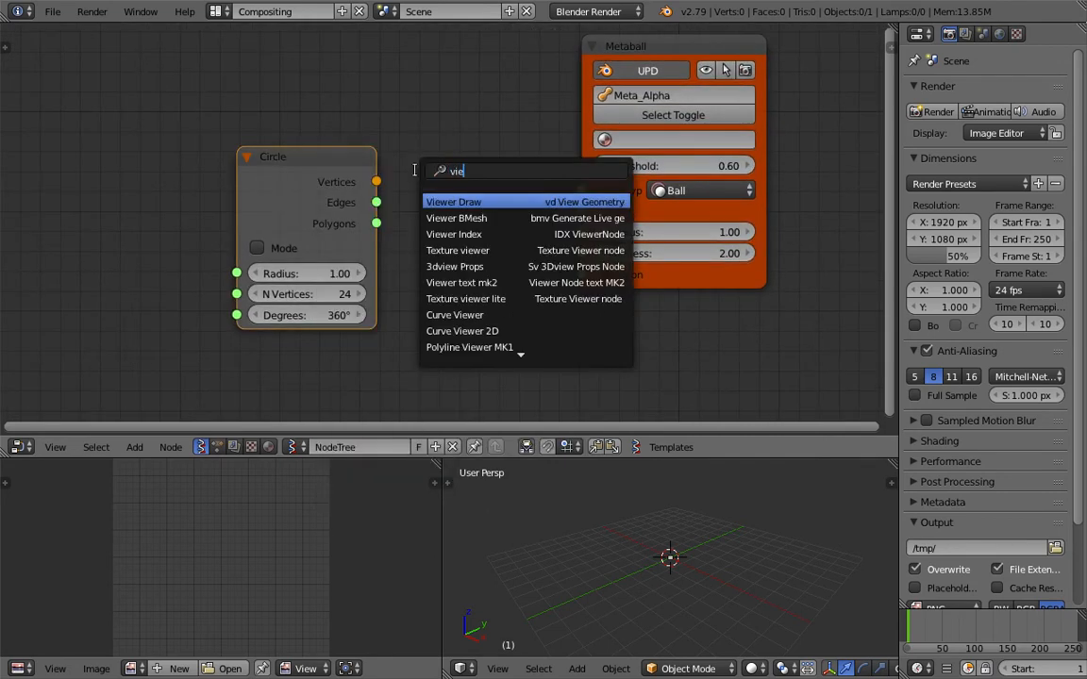
key(Return)
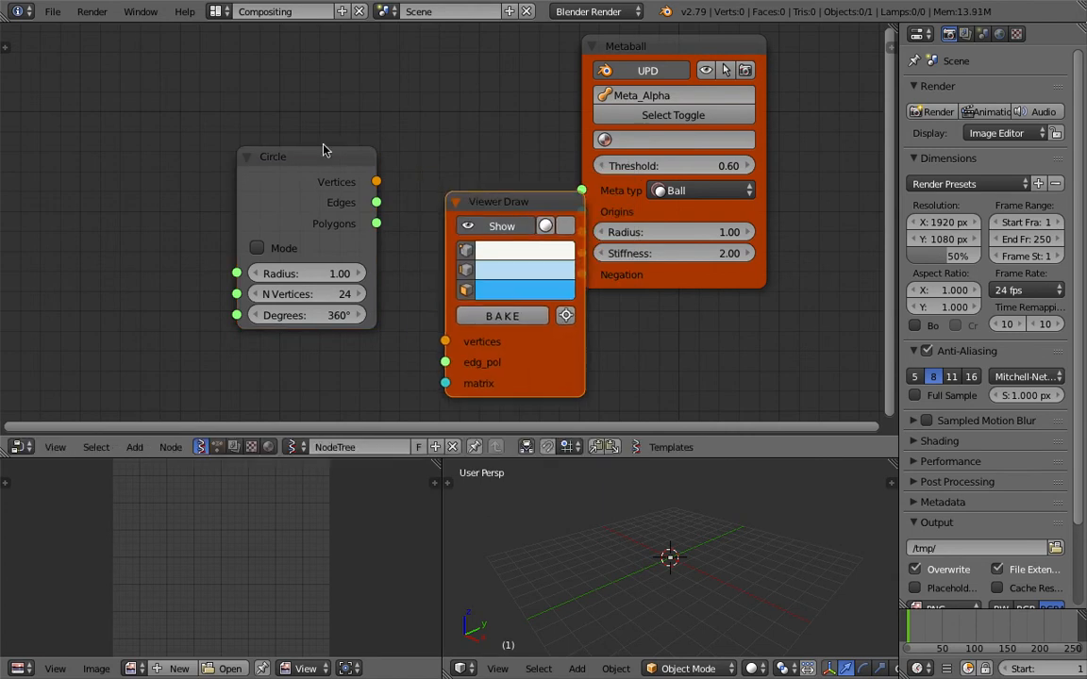
click(379, 193)
Move the Circle node farther from the others and link its Vertices output to the Viewer Draw node's vertices input.
drag(335, 167, 210, 158)
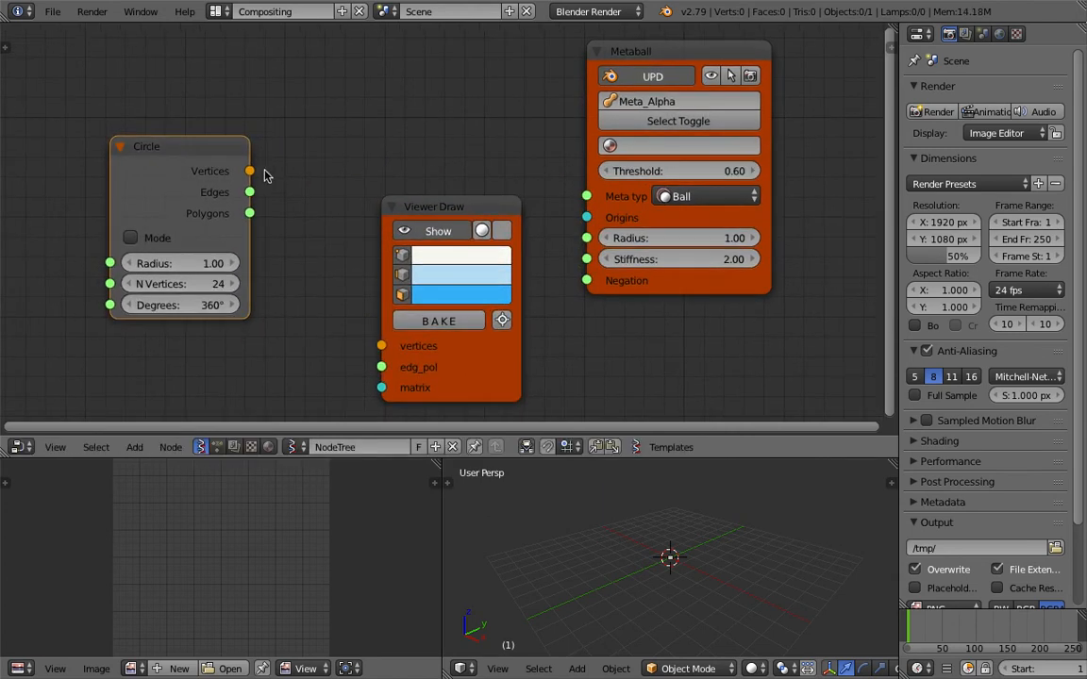
drag(461, 458, 462, 468)
middle_drag(338, 297, 340, 283)
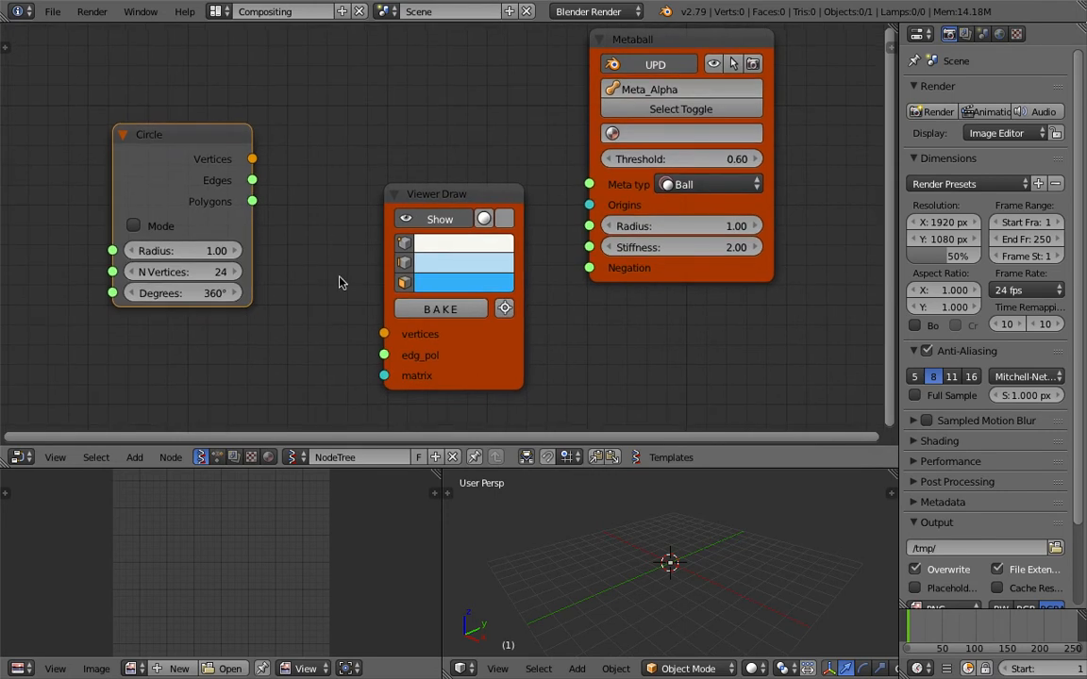
drag(252, 159, 263, 171)
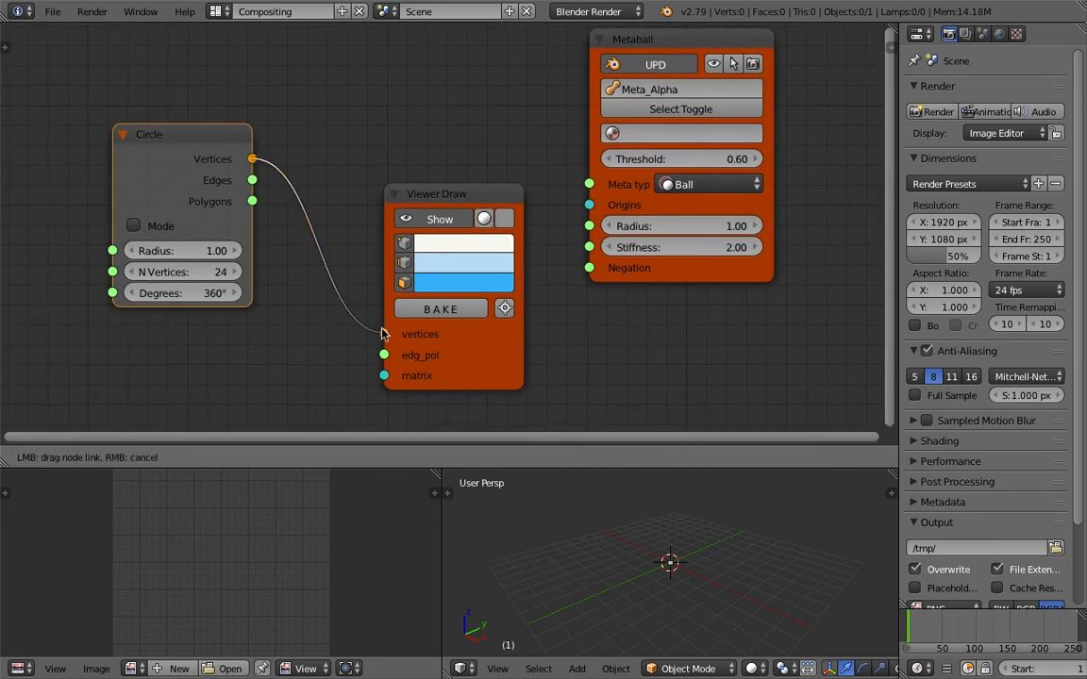
drag(382, 333, 383, 333)
drag(425, 200, 417, 194)
middle_drag(605, 493, 690, 543)
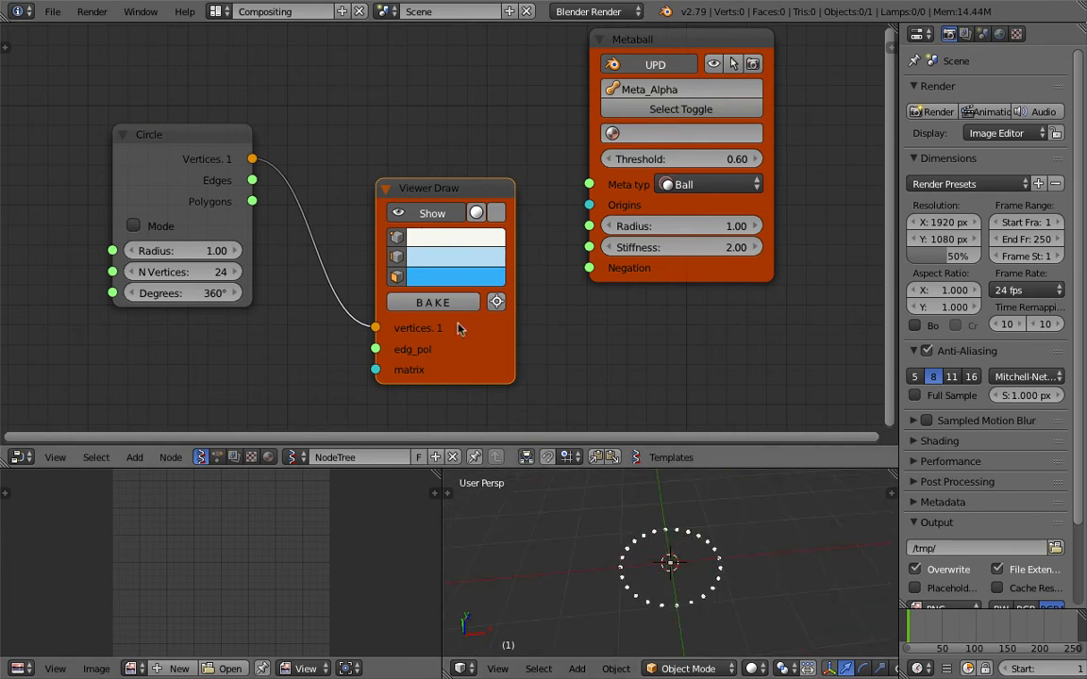
middle_drag(673, 566, 643, 558)
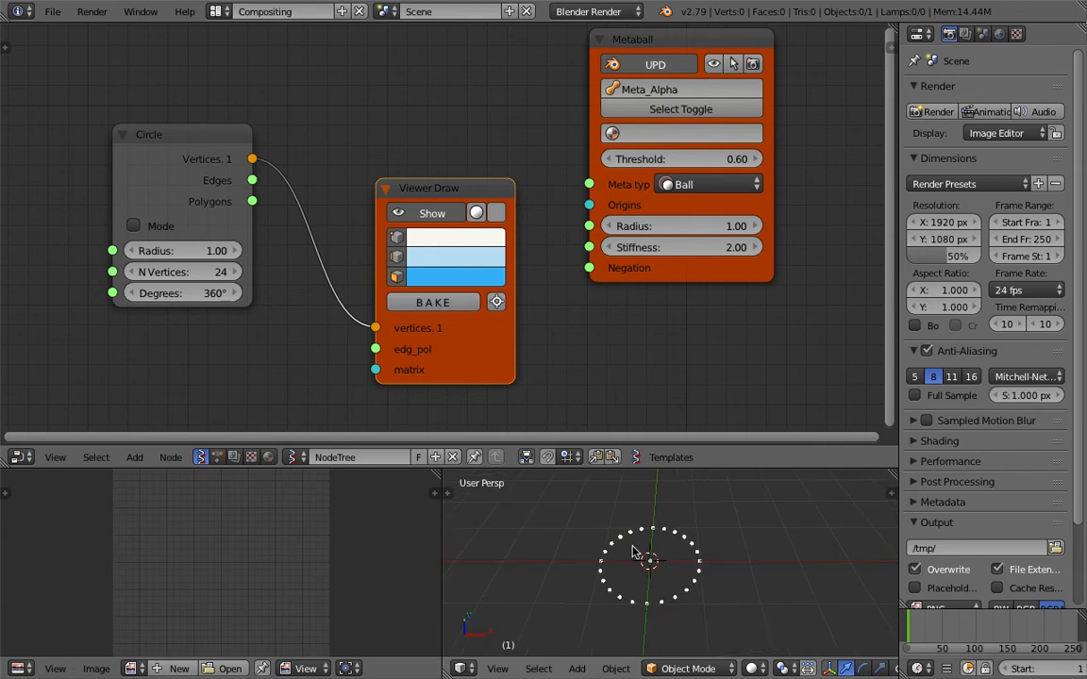
Bake the circle's points from the Viewer Draw node, move the baked object beside the preview and trackball-rotate it.
click(440, 307)
key(g)
click(791, 540)
key(r)
key(r)
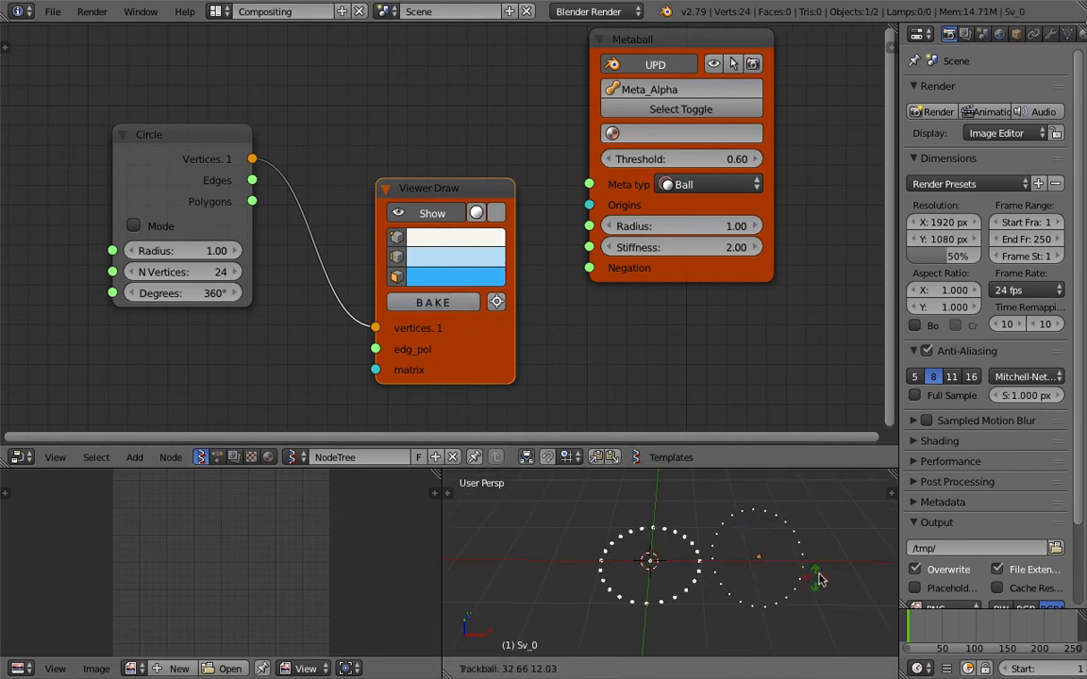
click(780, 535)
Delete the baked object from the scene.
click(780, 533)
key(x)
click(780, 534)
Rearrange the nodes, placing Viewer Draw closer to Circle and Metaball apart from them.
drag(417, 188, 370, 182)
middle_drag(385, 179, 355, 182)
drag(595, 50, 587, 65)
drag(336, 202, 323, 187)
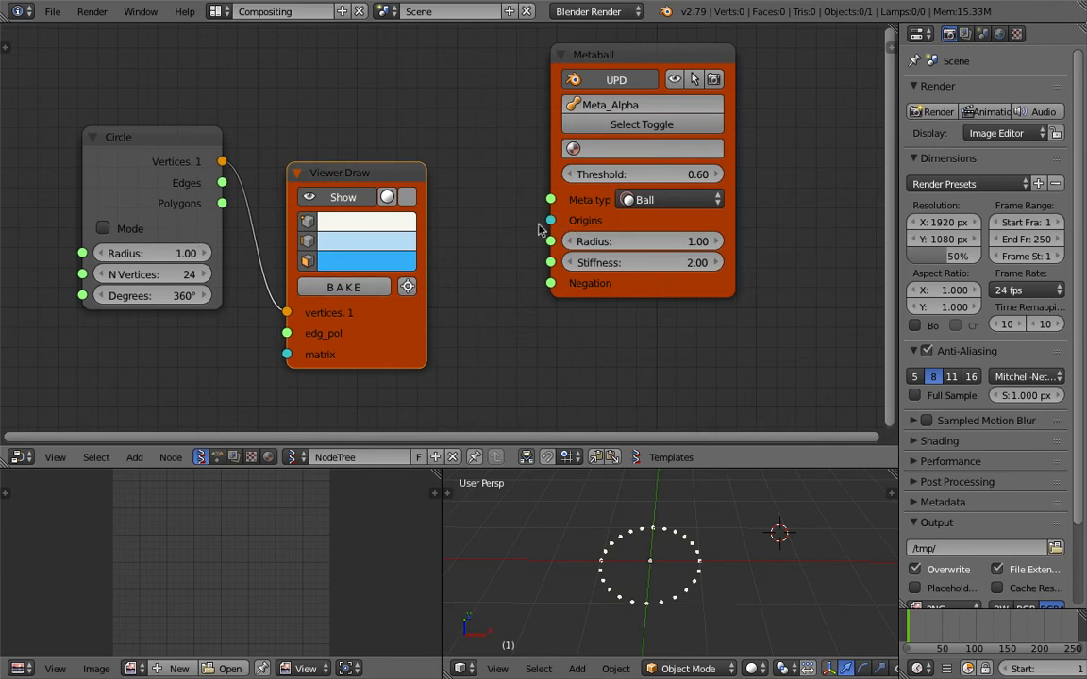
drag(571, 59, 591, 72)
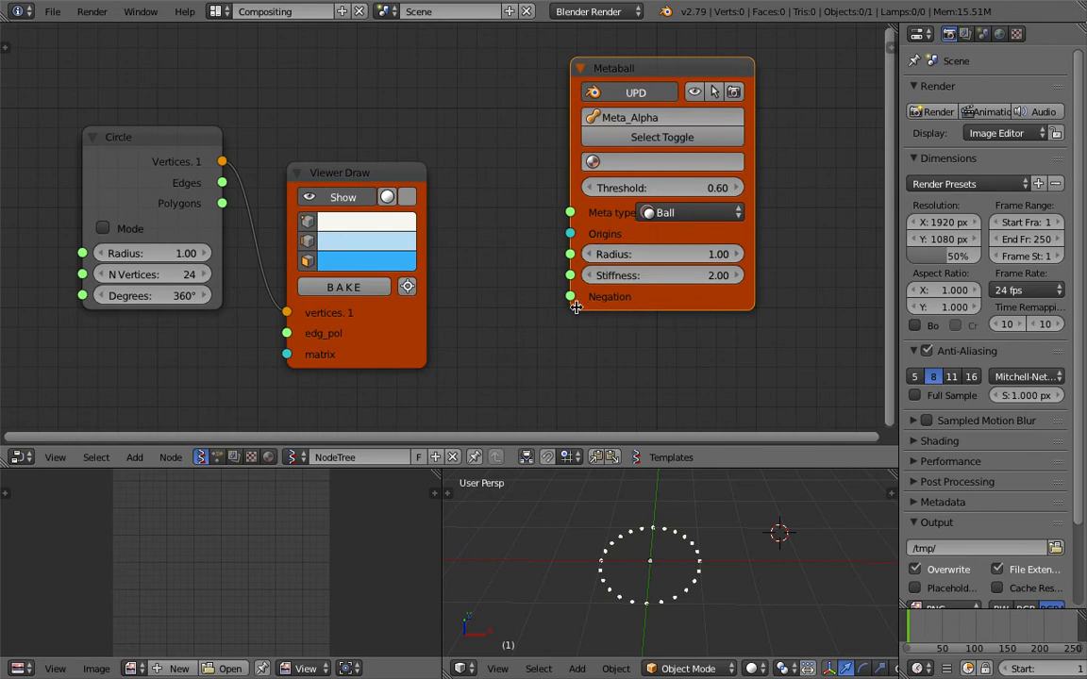
drag(694, 300, 691, 311)
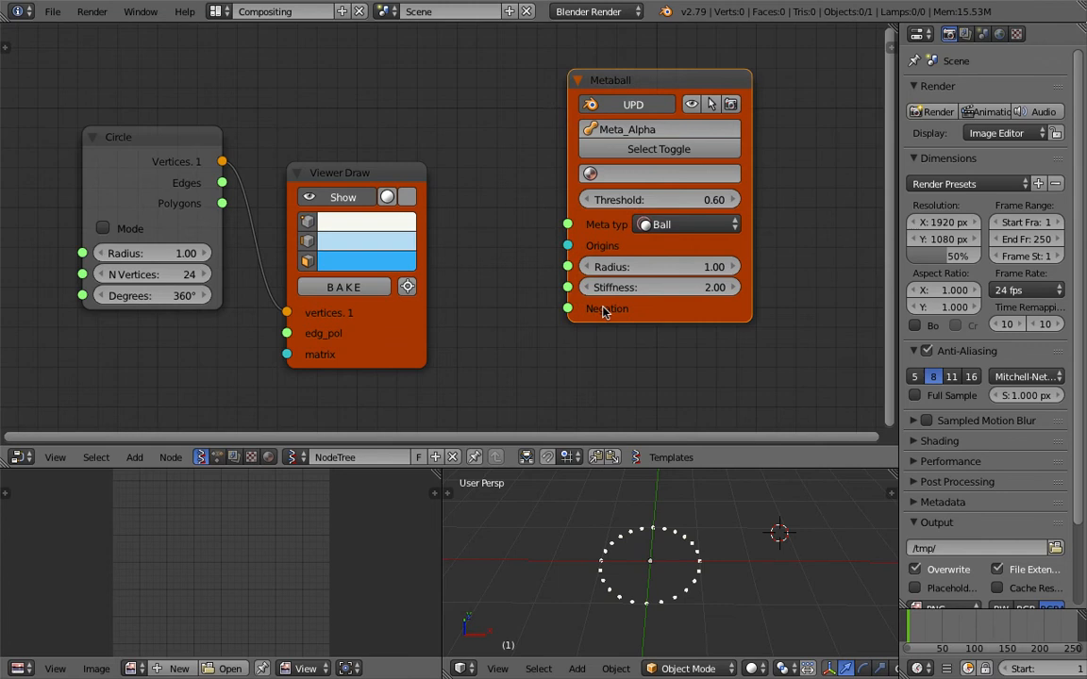
drag(649, 92, 617, 91)
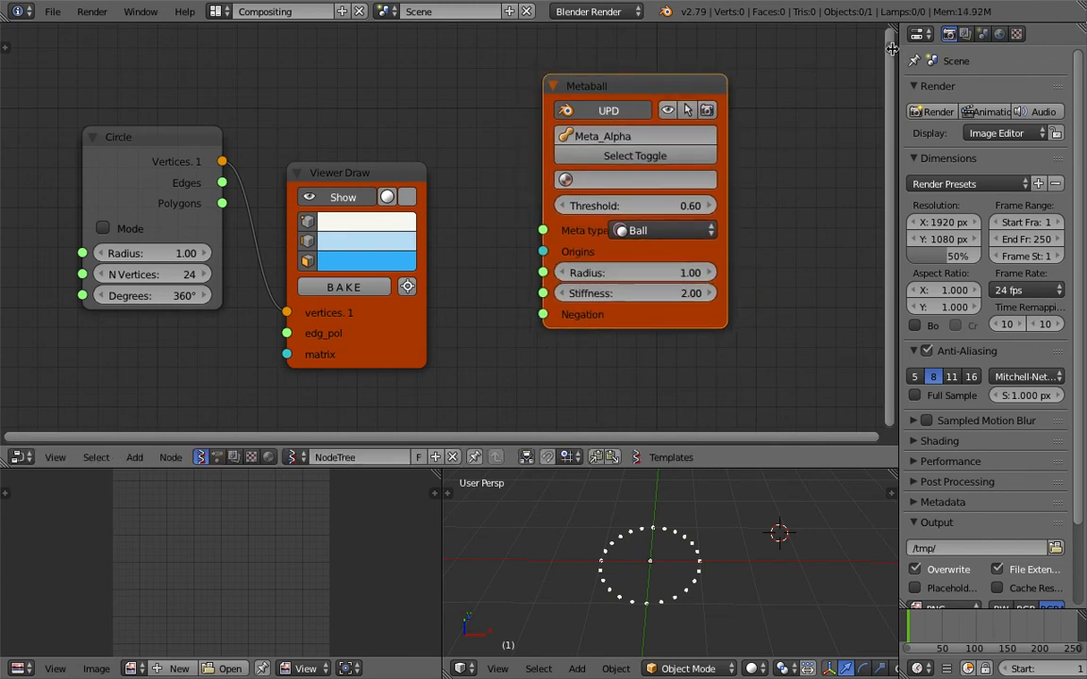
Look over the Metaball node's extended properties, including its viewport and render resolution.
click(890, 47)
scroll(800, 151, up, 8)
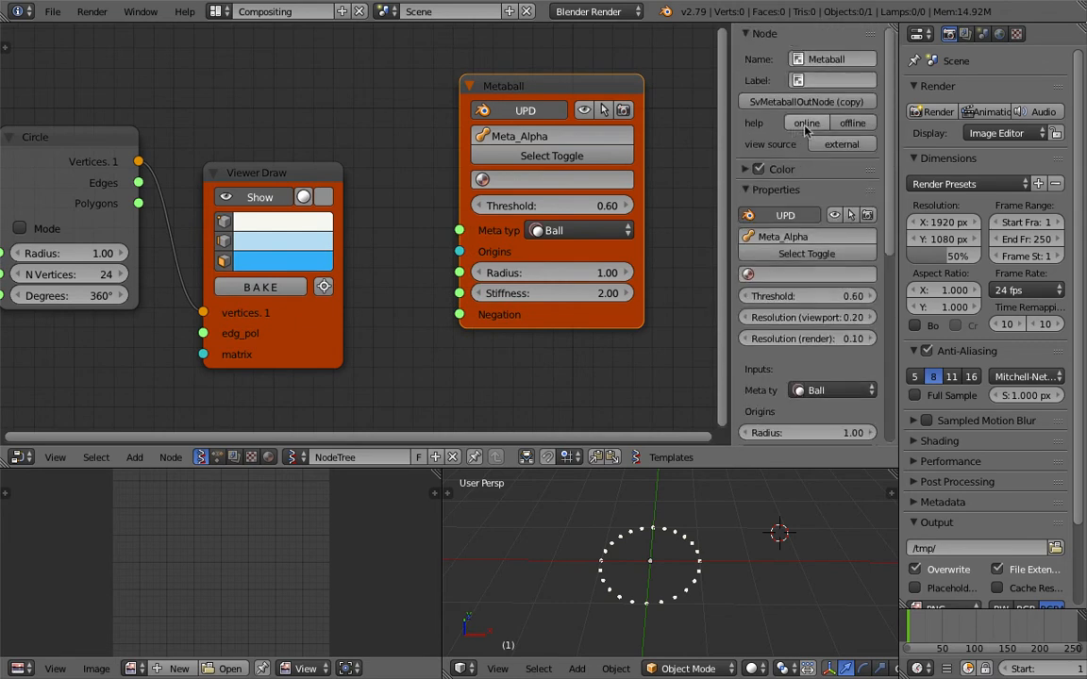
drag(733, 109, 1025, 124)
Link the Circle node's Vertices output to the Metaball node's Origins input.
middle_drag(235, 101, 291, 86)
mouse_move(274, 142)
mouse_down()
mouse_move(252, 134)
mouse_move(283, 135)
mouse_up()
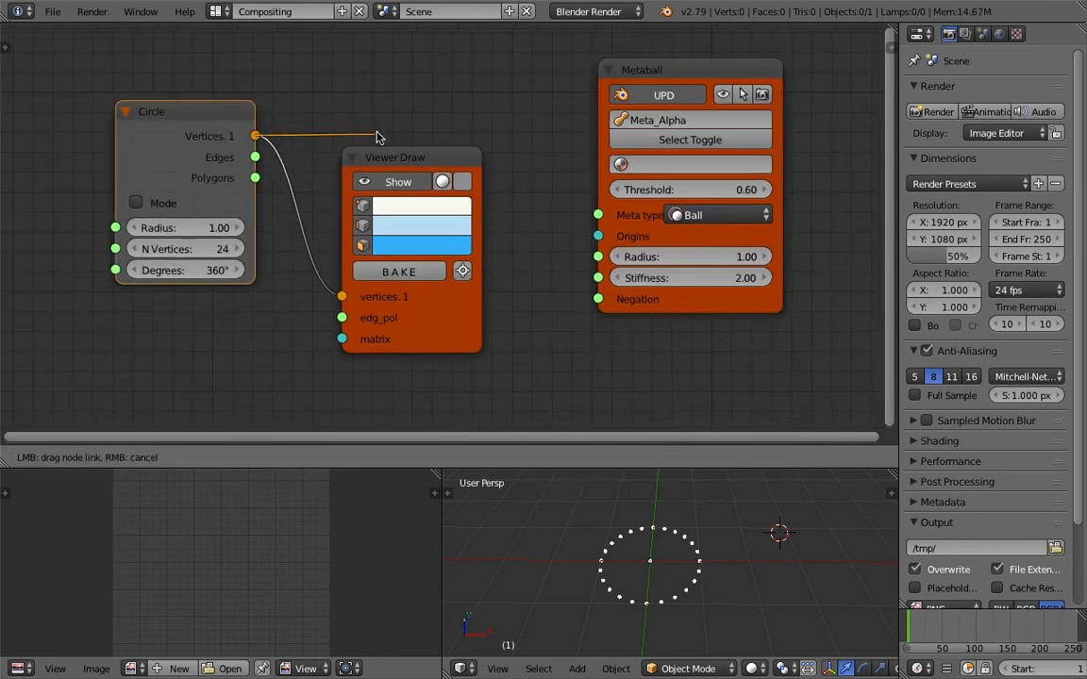
drag(526, 173, 598, 236)
middle_drag(602, 573, 628, 502)
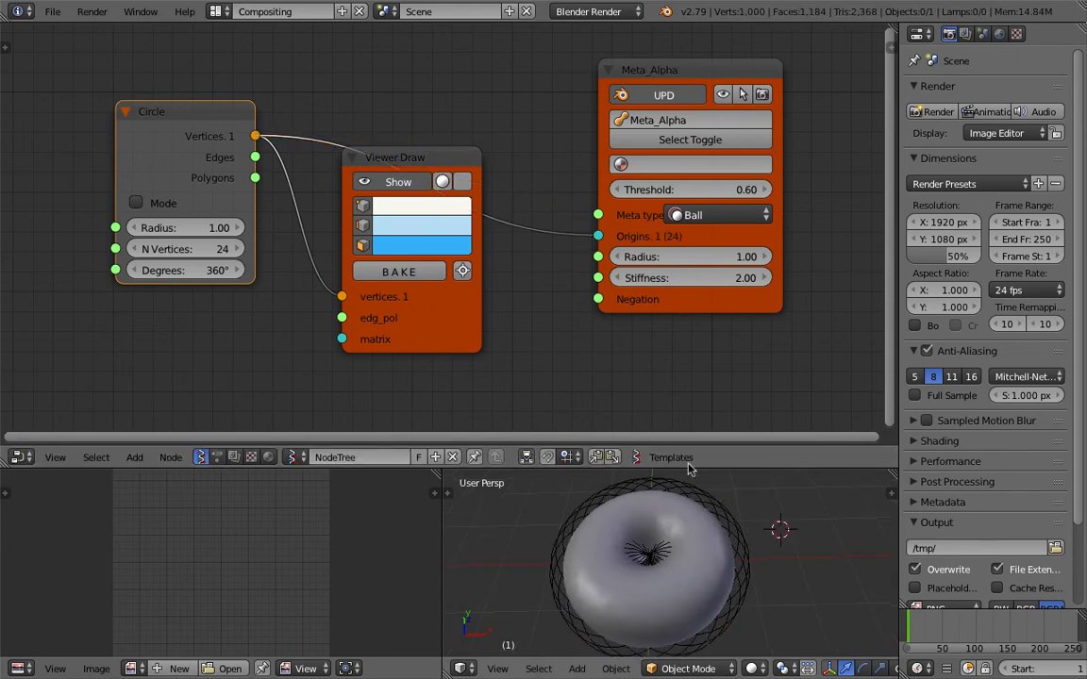
Set the Metaball node's radius to 0.42 and enlarge the 3D viewport in height and width.
drag(717, 261, 661, 261)
drag(765, 469, 718, 401)
scroll(700, 440, up, 3)
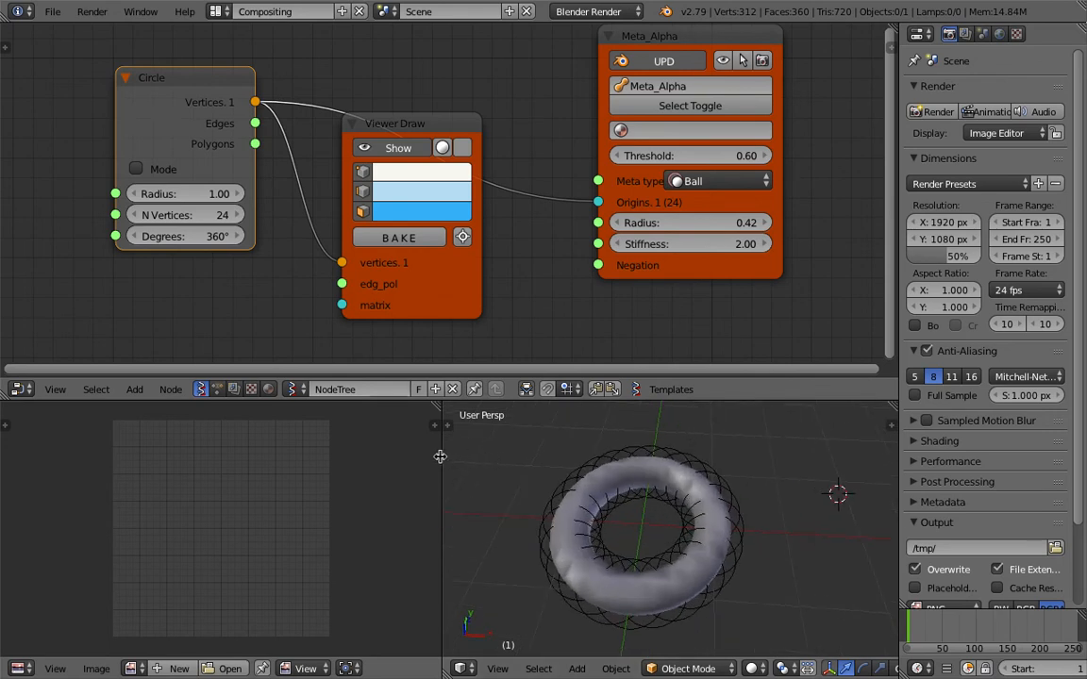
drag(441, 456, 350, 463)
scroll(471, 510, down, 1)
middle_drag(471, 510, 483, 509)
Reposition the Circle node and move Viewer Draw below the link running from Circle to the Metaball node.
middle_drag(298, 275, 387, 266)
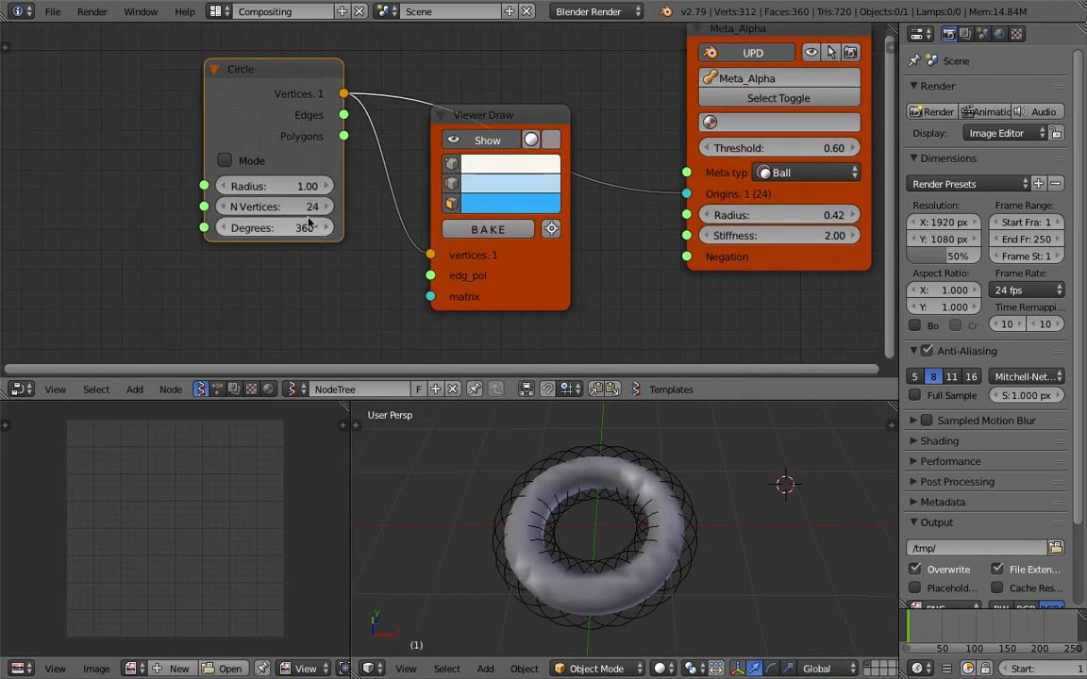
drag(267, 94, 228, 98)
drag(512, 115, 460, 188)
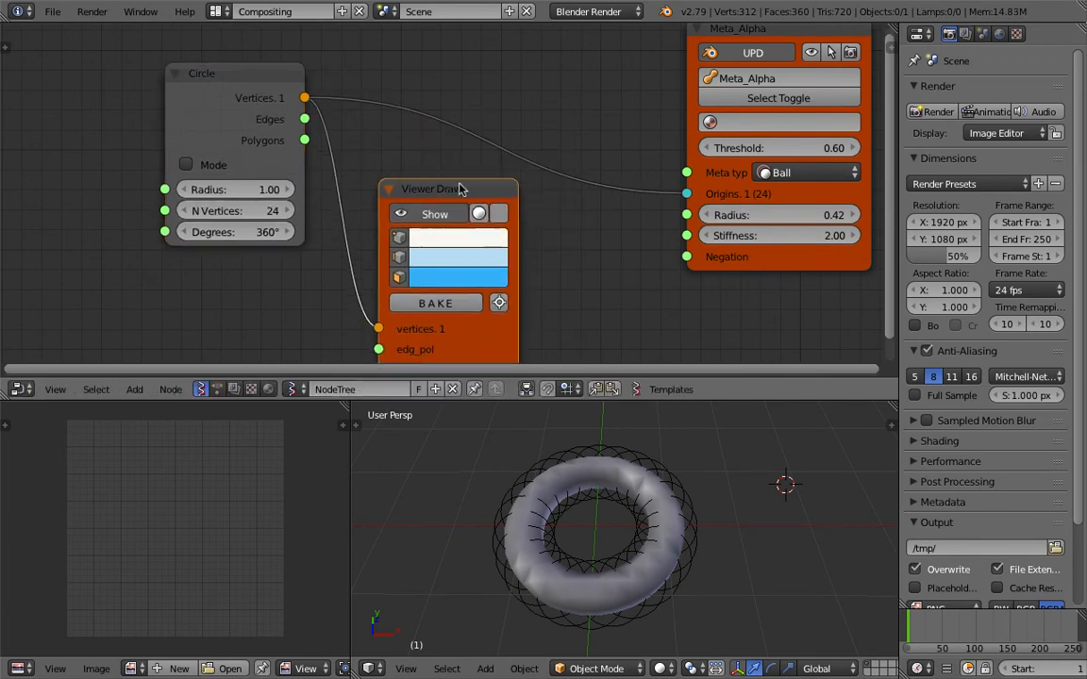
Spread the nodes apart, moving the Metaball node away from Circle and Viewer Draw closer to Circle.
scroll(609, 225, down, 1)
mouse_move(651, 245)
middle_down()
mouse_move(609, 226)
mouse_move(604, 242)
middle_up()
drag(677, 63, 721, 59)
drag(445, 197, 412, 228)
Add a Randomize input vertices node and drop it onto the link between Circle and the Metaball node.
key(shift+a)
click(445, 180)
text(random)
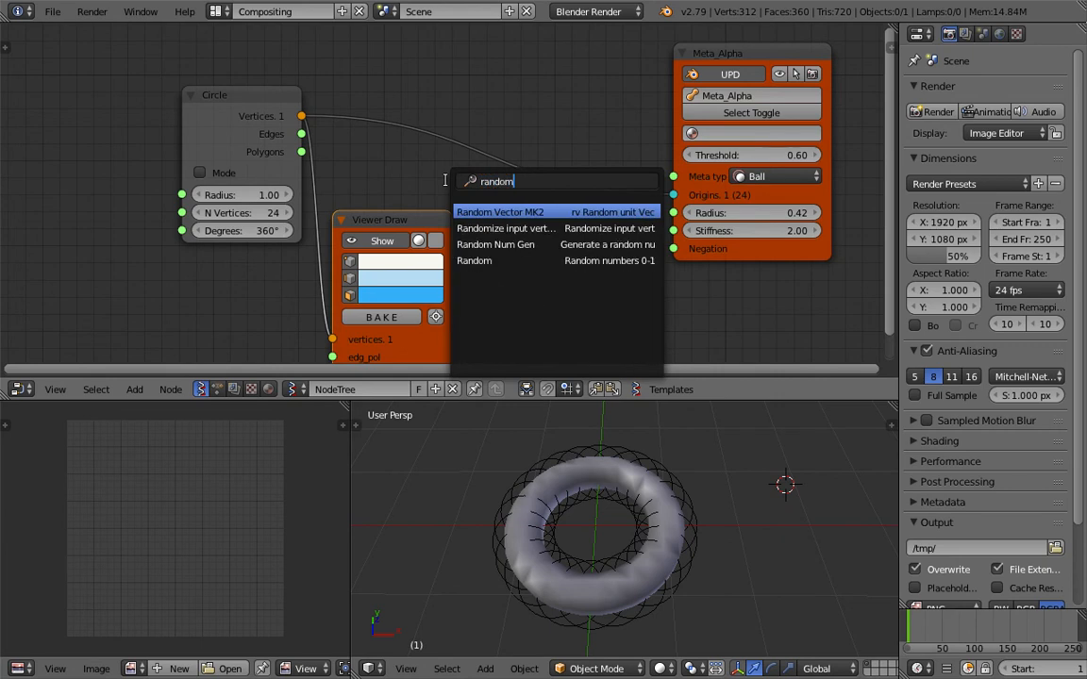
key(Down)
text(m)
key(Return)
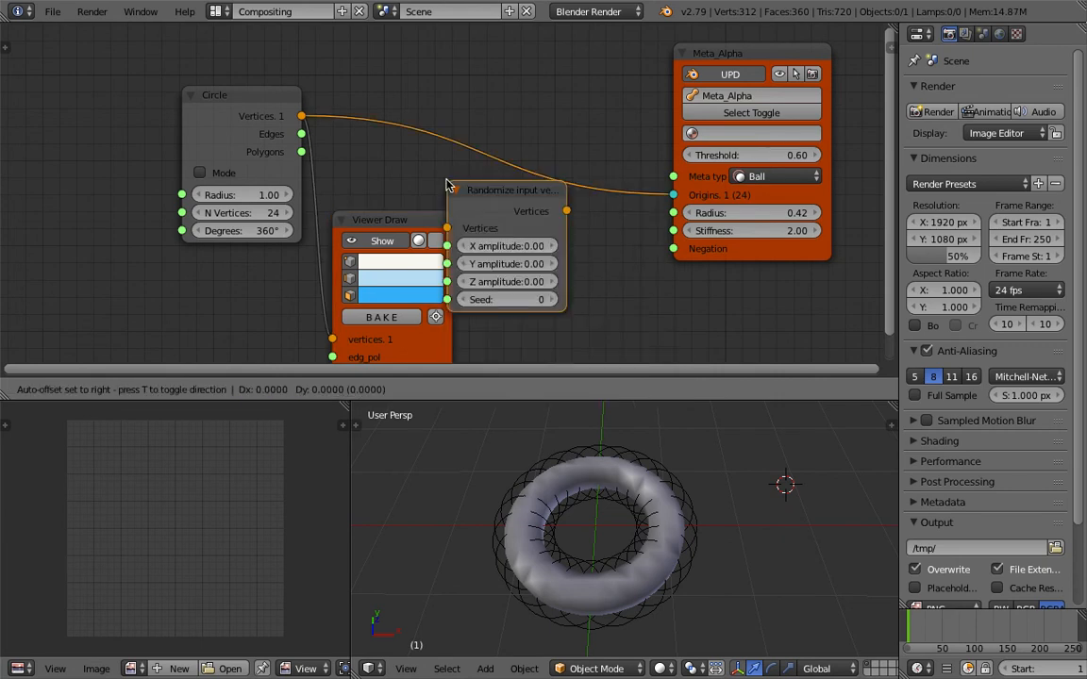
click(469, 125)
Set the Randomize node's amplitudes to X 0.16, Y 0.35 and Z 0.44, and its seed to 50.
drag(544, 186, 543, 240)
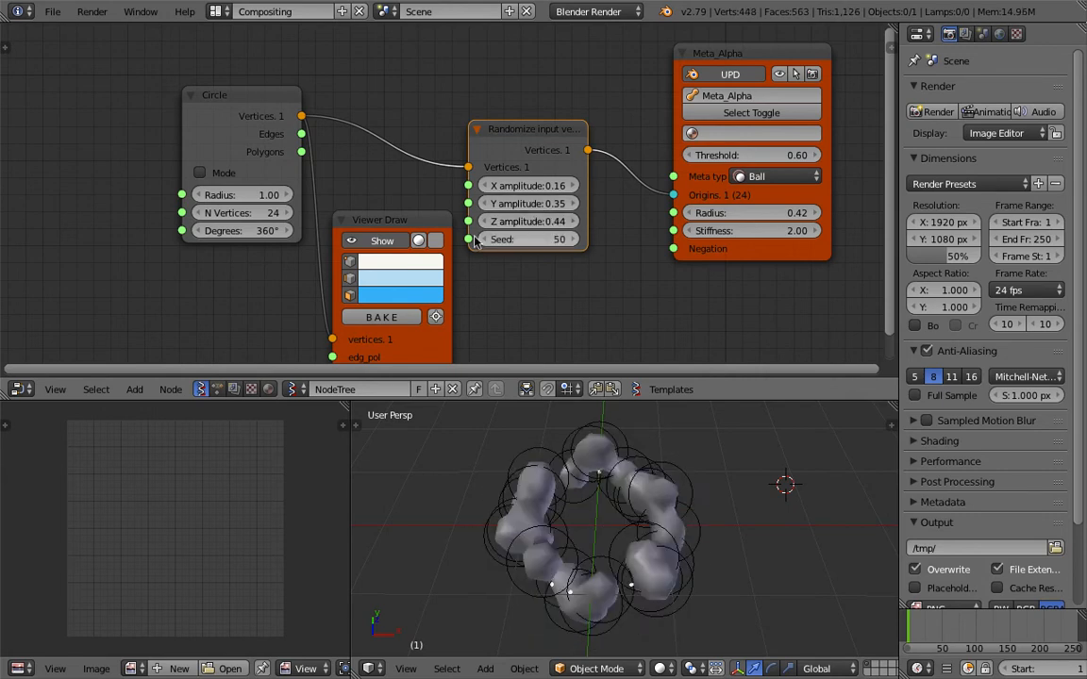
middle_drag(593, 483, 600, 491)
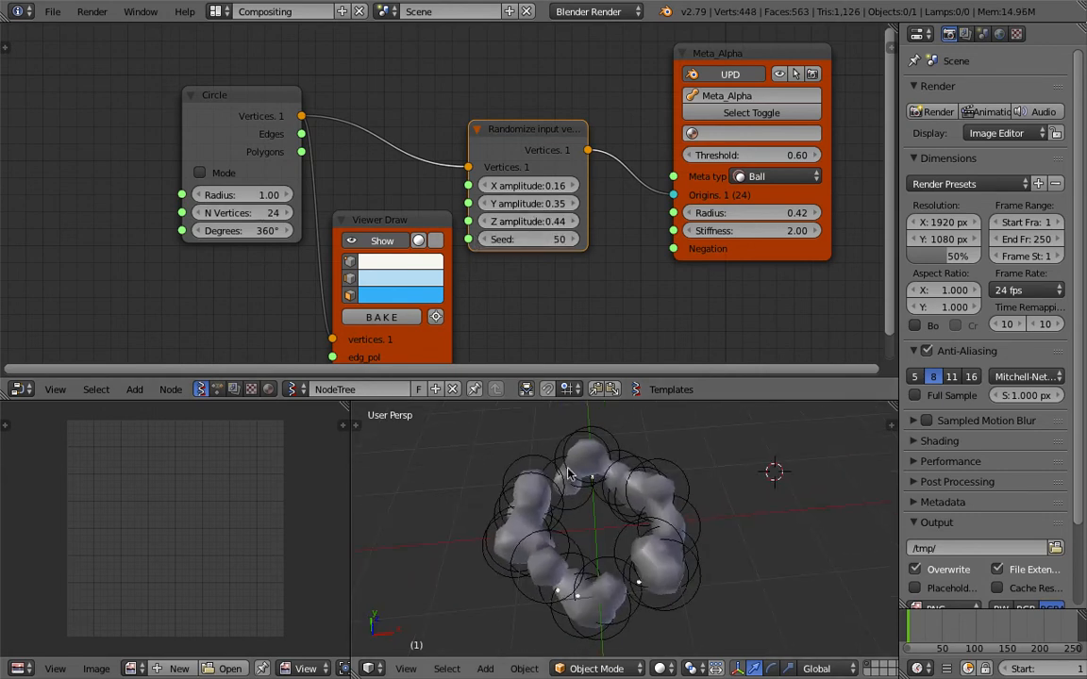
Merge the image editor area into the 3D viewport so the viewport spans the full width.
drag(350, 408, 305, 433)
middle_drag(514, 533, 536, 494)
middle_drag(543, 240, 466, 234)
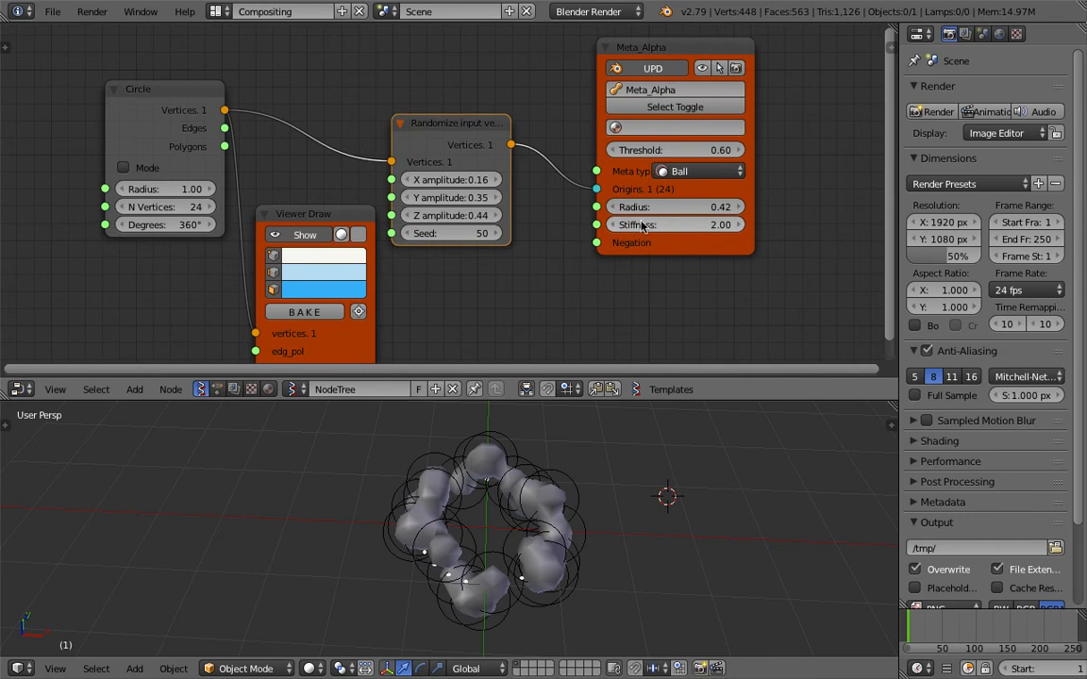
Set the Metaball node's radius to 0.47 and the Circle node's radius to 1.06.
mouse_move(700, 210)
mouse_down()
mouse_move(751, 209)
mouse_move(721, 209)
mouse_up()
mouse_move(648, 538)
middle_down()
mouse_move(654, 552)
mouse_move(612, 480)
mouse_move(642, 523)
middle_up()
drag(162, 188, 2, 214)
middle_drag(501, 475, 354, 463)
mouse_move(159, 189)
mouse_down()
mouse_move(179, 189)
mouse_move(163, 188)
mouse_up()
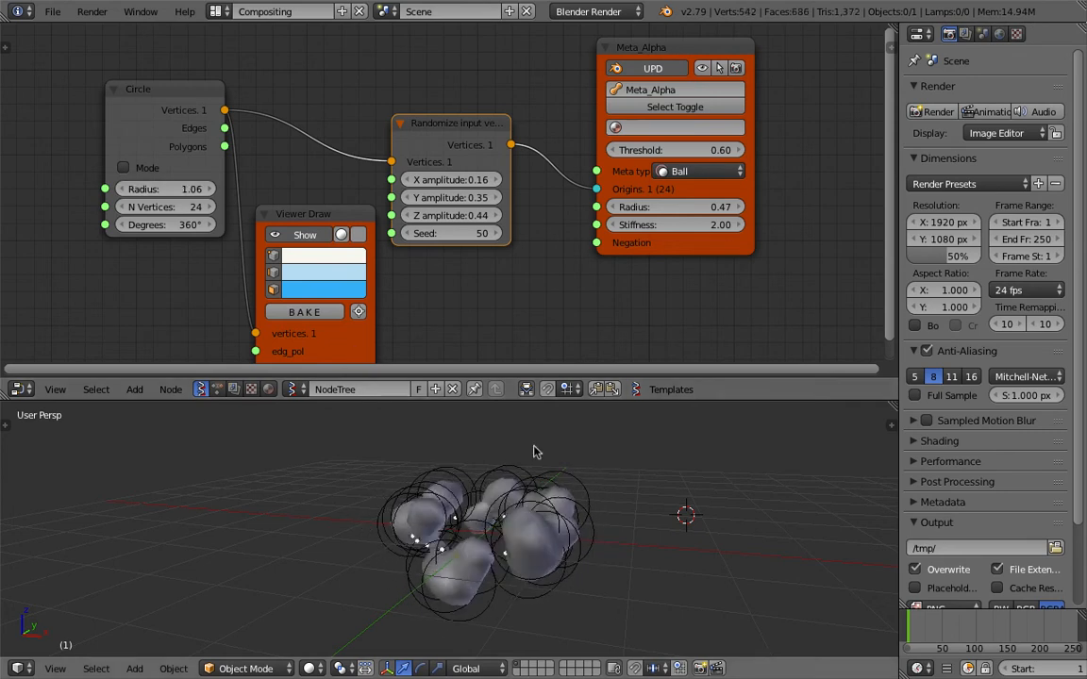
Set the Randomize node's seed to 129 and make the 3D viewport slightly taller.
middle_drag(534, 448, 524, 515)
middle_drag(423, 226, 412, 206)
drag(439, 212, 509, 212)
middle_drag(573, 540, 525, 402)
drag(526, 401, 465, 384)
scroll(415, 293, down, 2)
scroll(446, 281, down, 2)
middle_drag(441, 277, 522, 286)
scroll(459, 238, up, 3)
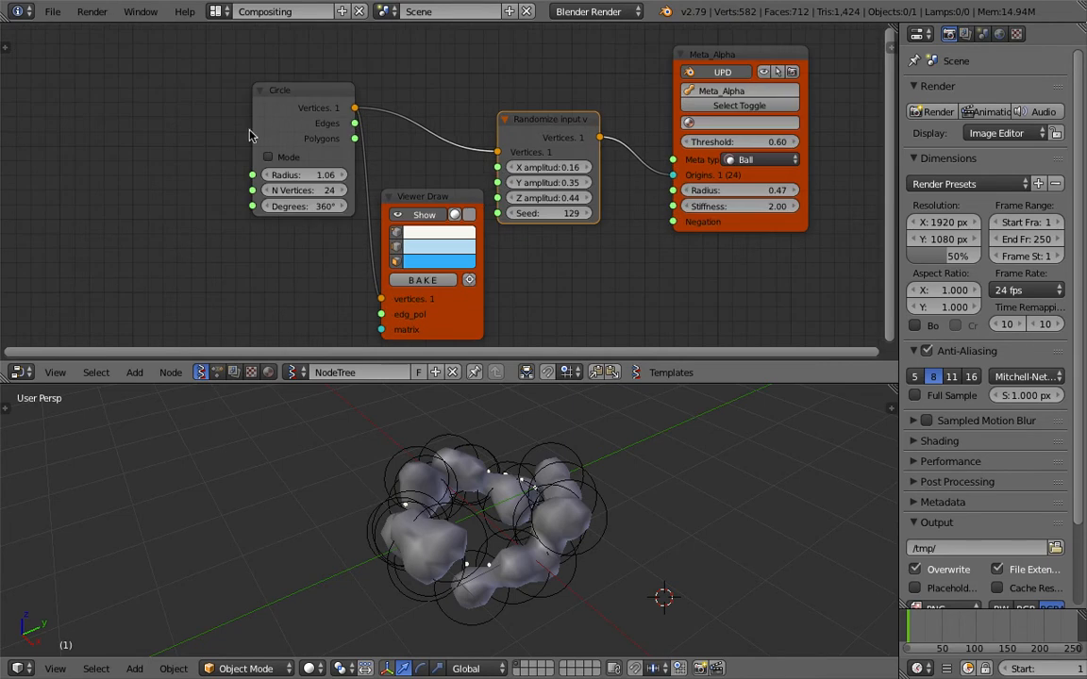
Delete the Circle, Randomize input vertices and Viewer Draw nodes, keeping only the Metaball node.
click(291, 116)
key(x)
click(517, 135)
key(x)
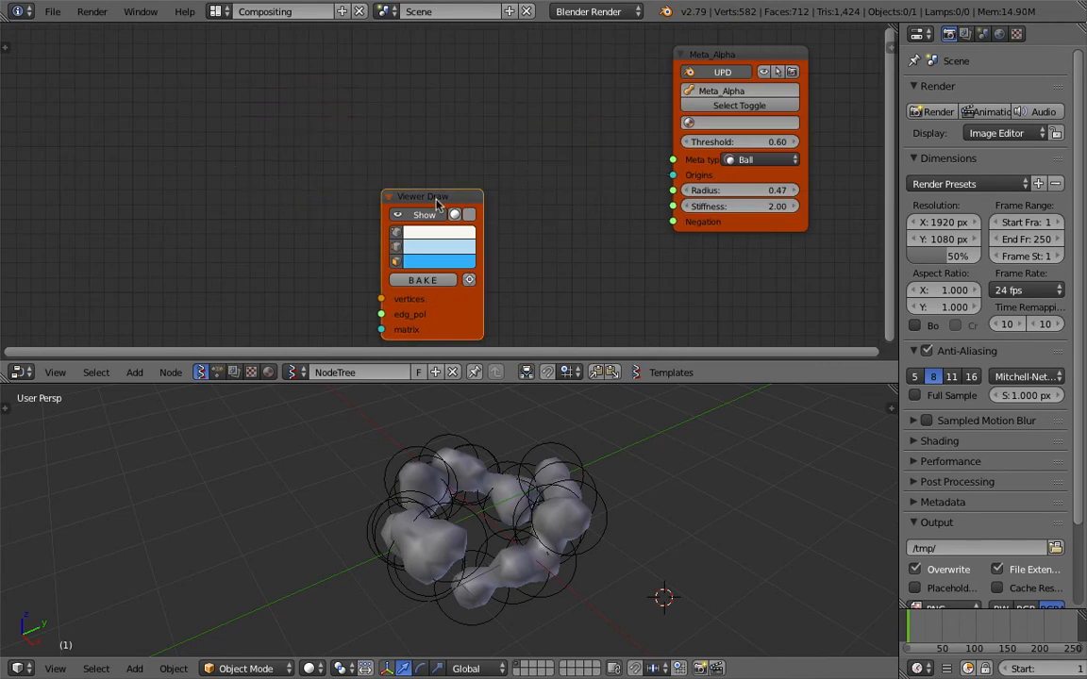
click(436, 203)
key(x)
Add an IcoSphere generator node and link its Vertices output to the Metaball node's Origins input.
key(shift+a)
mouse_move(366, 153)
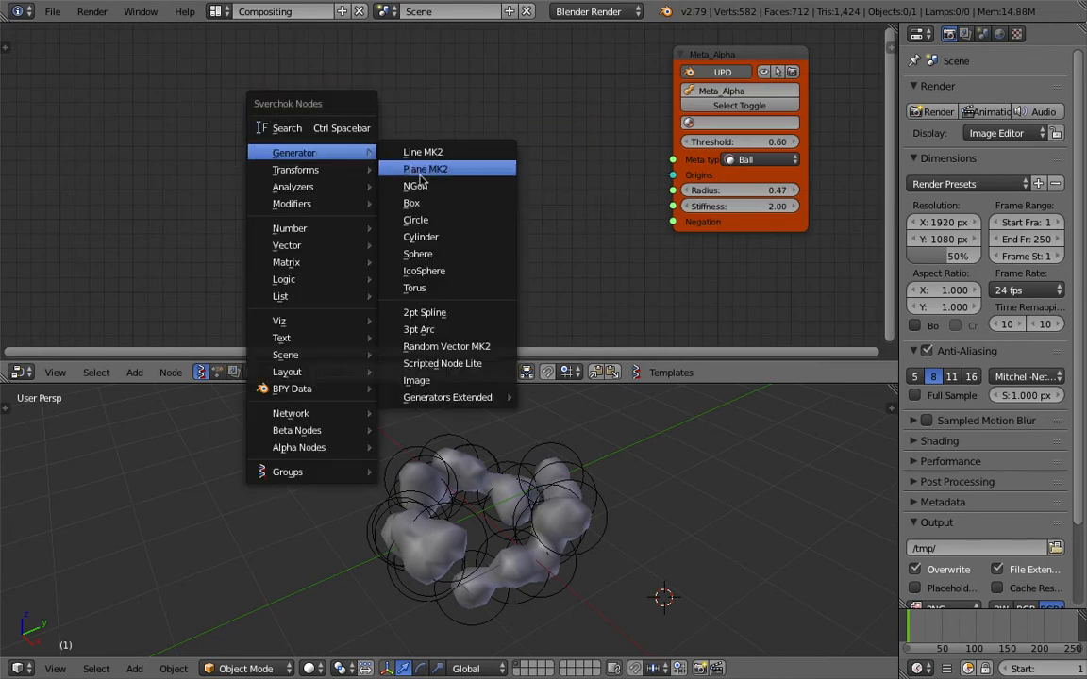
click(458, 273)
click(444, 172)
drag(499, 149, 500, 153)
drag(660, 182, 671, 176)
Set the IcoSphere's radius to 1.04 and move the Metaball node closer to it.
middle_drag(589, 432, 650, 456)
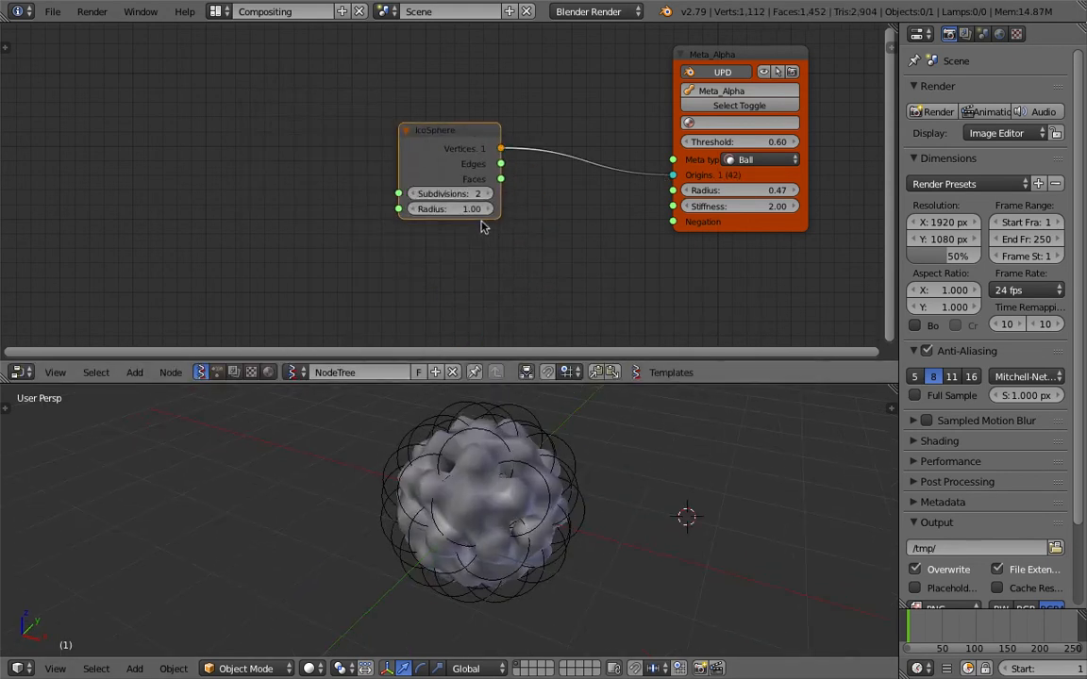
mouse_move(458, 211)
mouse_down()
mouse_move(533, 211)
mouse_move(439, 211)
mouse_move(457, 212)
mouse_up()
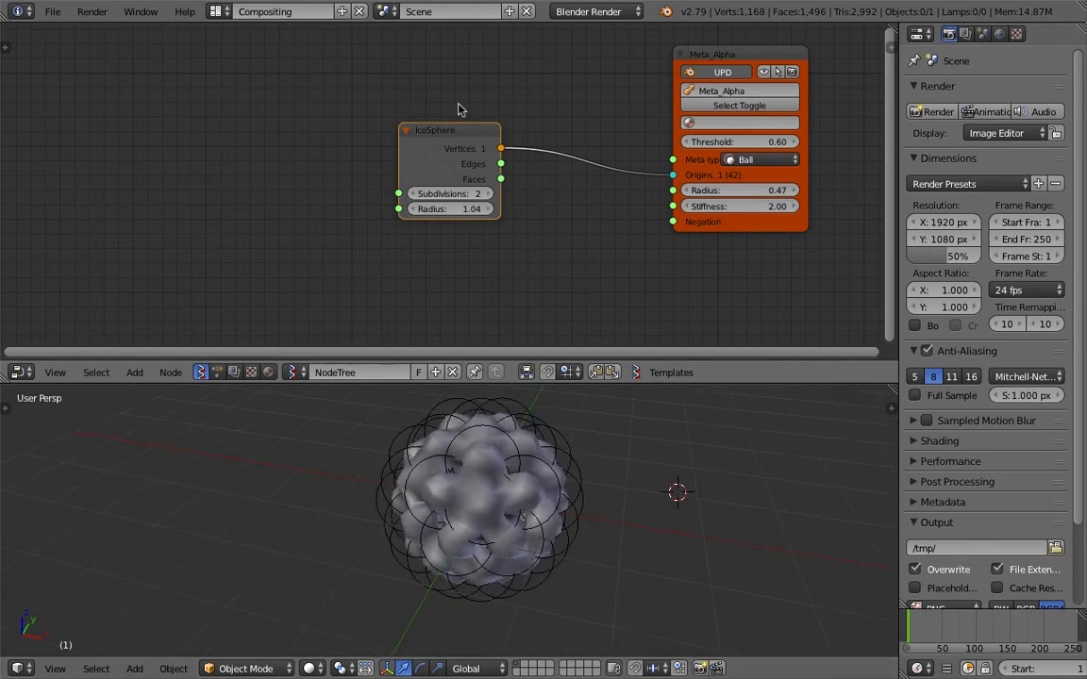
drag(697, 68, 674, 76)
middle_drag(519, 91, 501, 83)
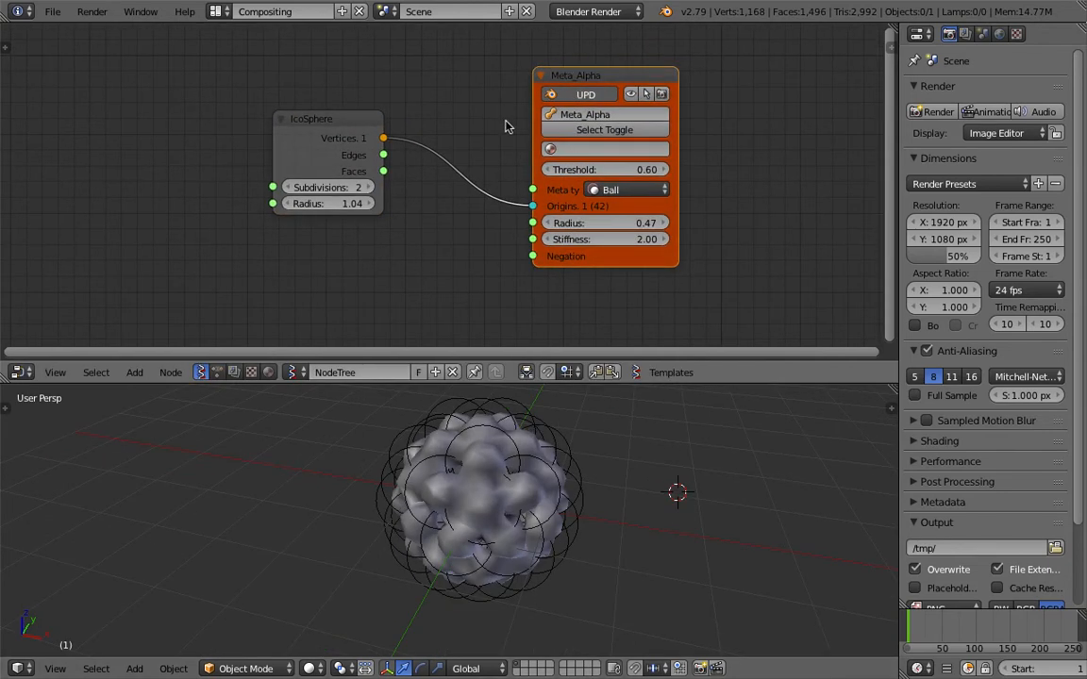
Assign the existing material named Material to the Metaball node.
click(619, 148)
click(618, 172)
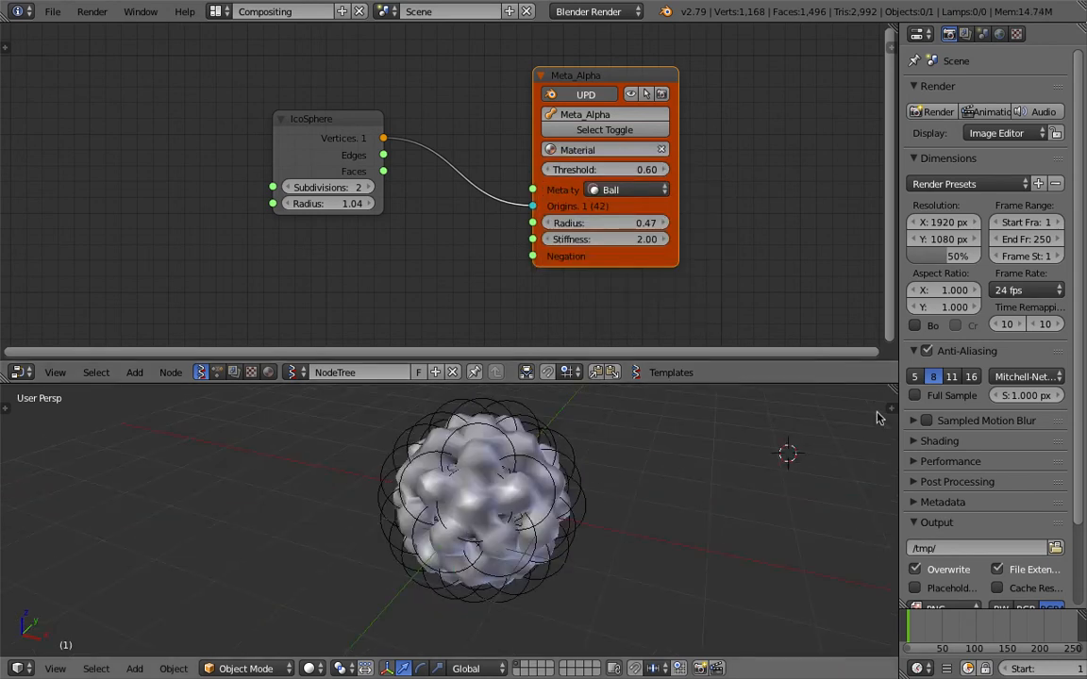
Enable ambient occlusion and matcap shading in the 3D viewport, and choose the glossy pink matcap.
key(n)
scroll(808, 566, down, 10)
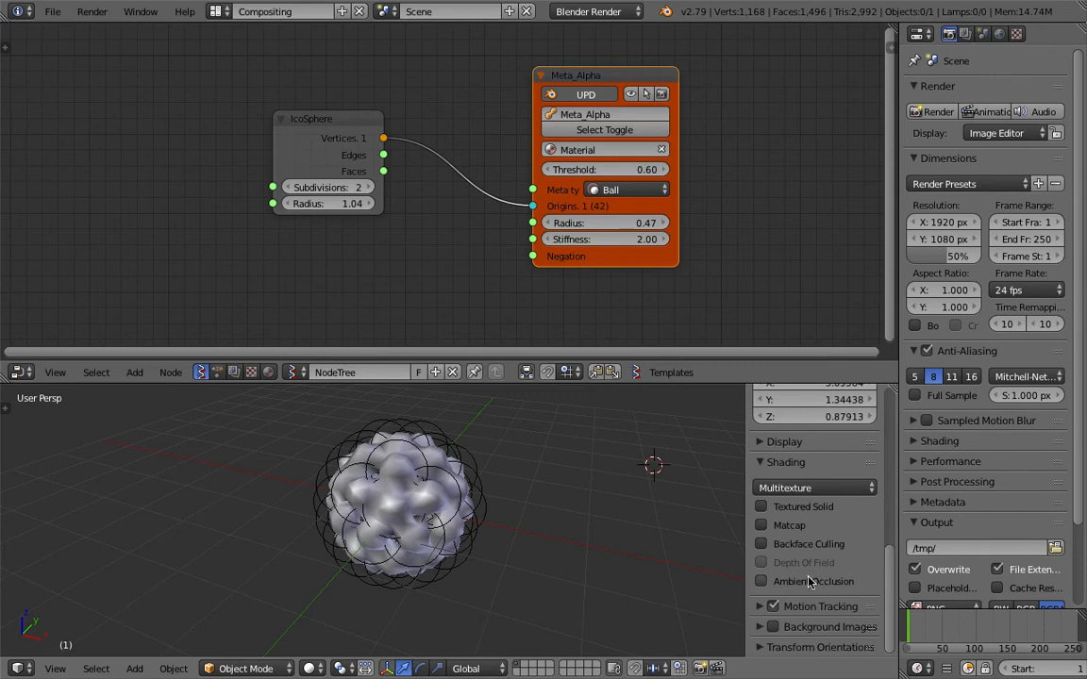
click(809, 580)
click(789, 525)
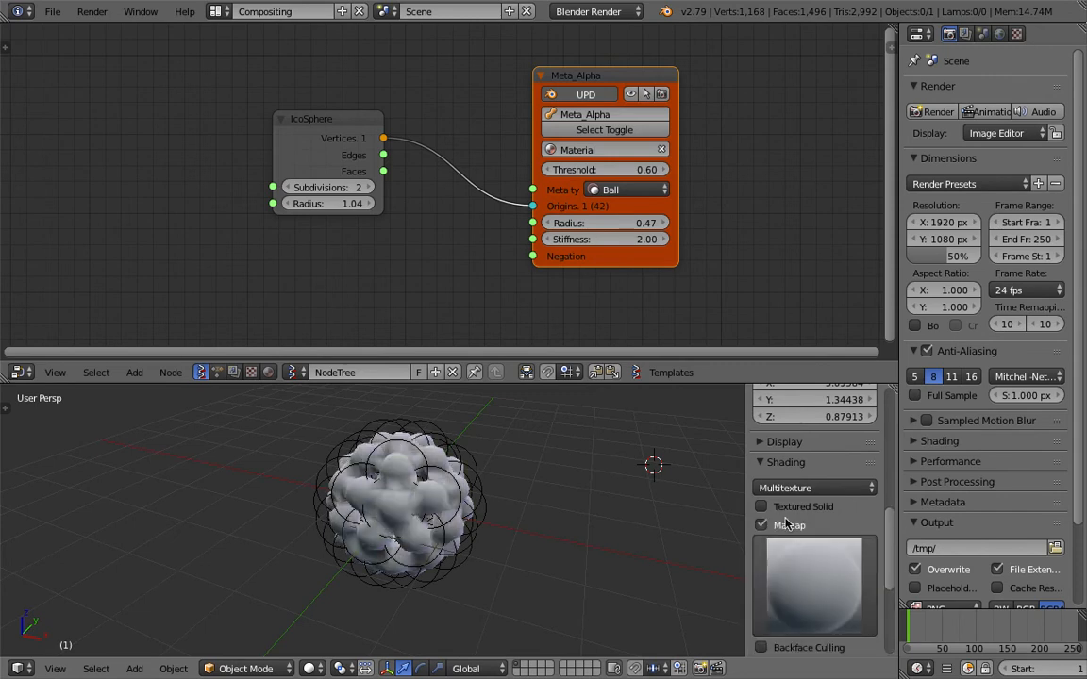
click(813, 583)
click(357, 329)
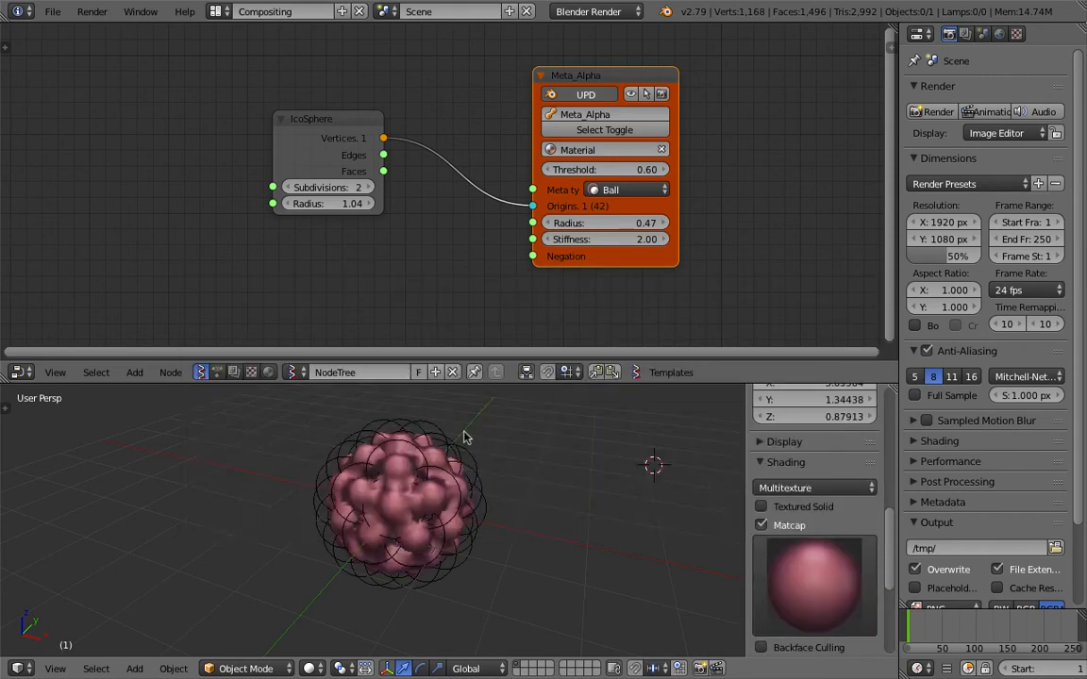
Set the IcoSphere's radius to 0.84 and make the 3D viewport taller.
middle_drag(539, 476, 525, 474)
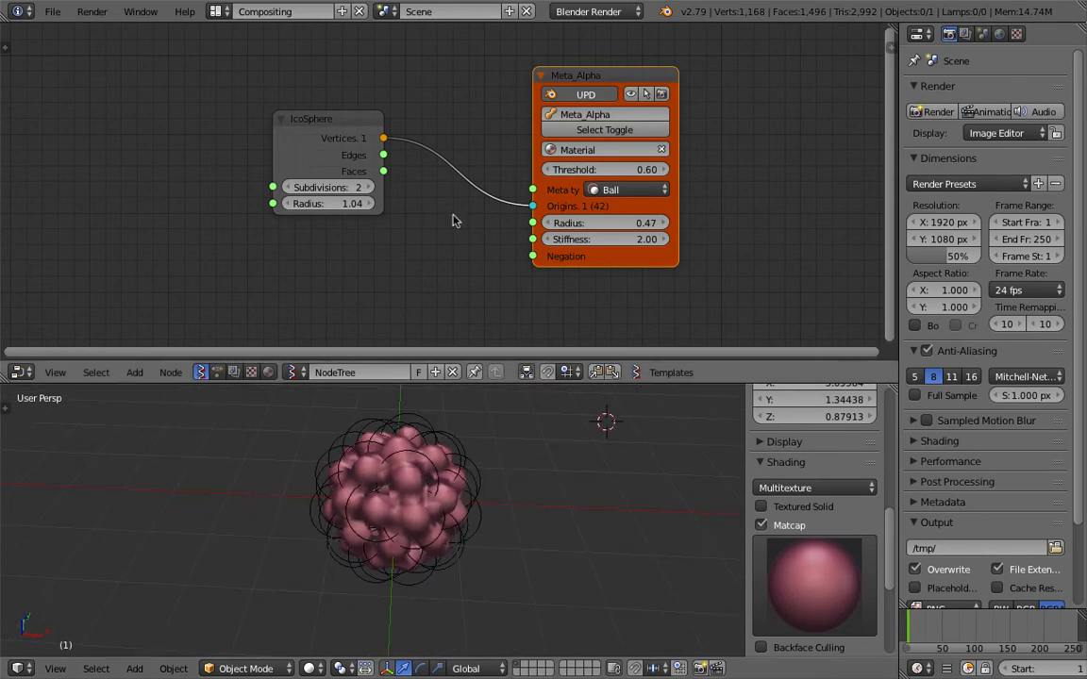
mouse_move(328, 204)
mouse_down()
mouse_move(385, 204)
mouse_move(286, 204)
mouse_move(311, 203)
mouse_up()
drag(577, 383, 573, 349)
middle_drag(456, 442, 432, 423)
scroll(486, 432, up, 1)
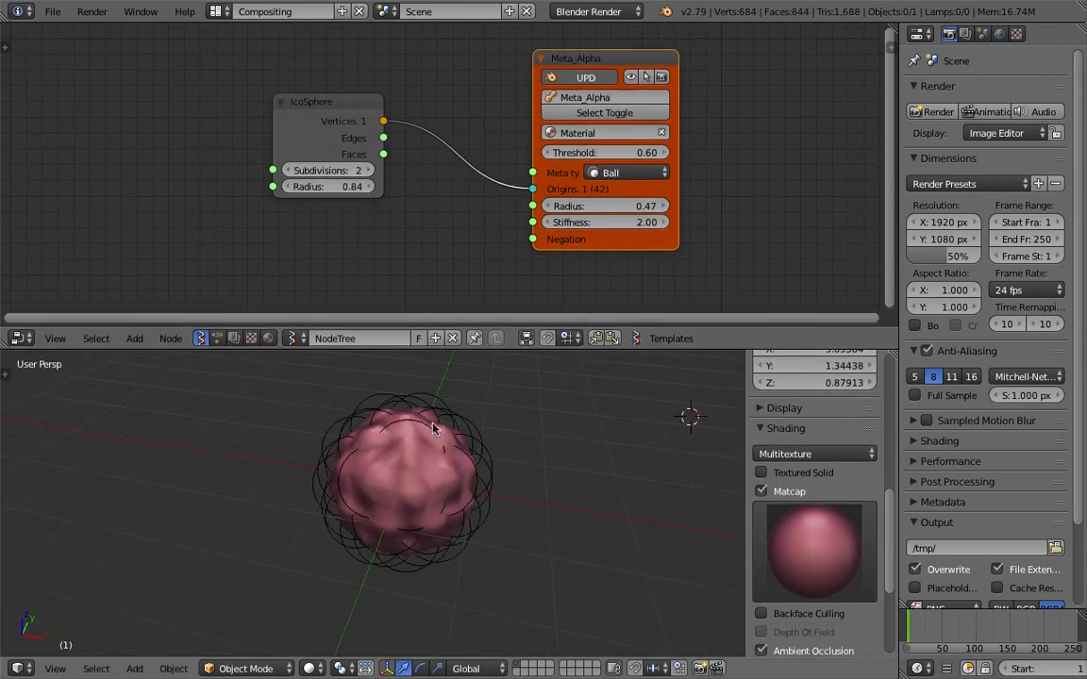
Widen the Metaball node and set its stiffness to 1.85.
middle_drag(455, 186, 440, 194)
mouse_move(656, 194)
mouse_down()
mouse_move(693, 195)
mouse_move(675, 214)
mouse_move(694, 214)
mouse_move(651, 214)
mouse_up()
middle_drag(526, 462, 500, 459)
scroll(514, 485, up, 2)
scroll(500, 459, down, 1)
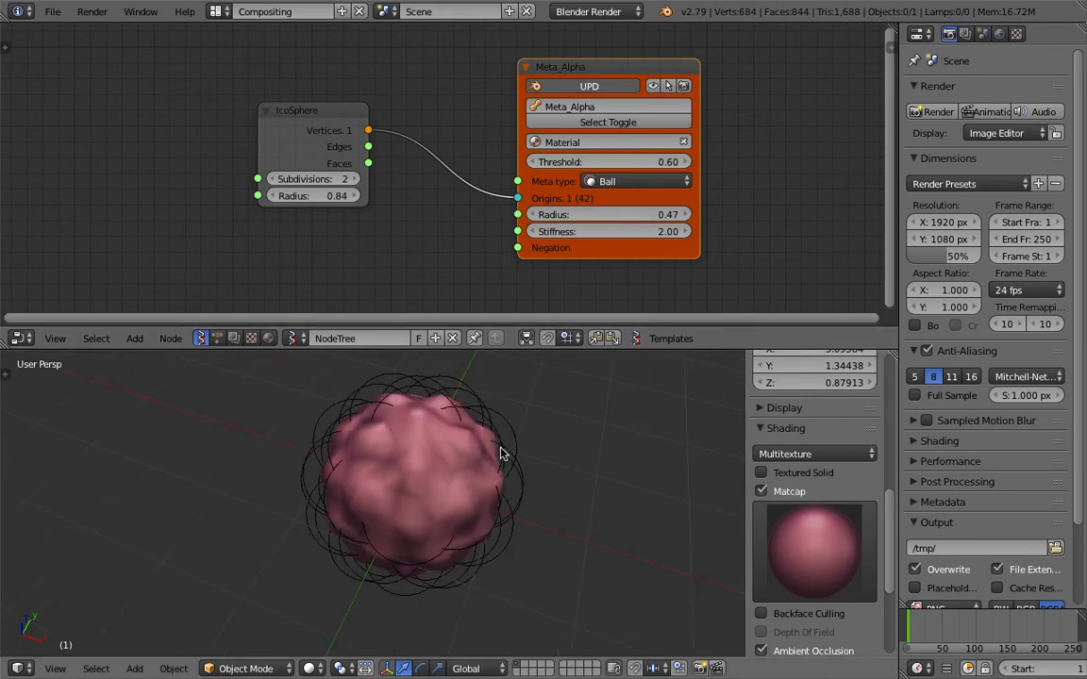
middle_drag(437, 388, 509, 406)
mouse_move(661, 232)
mouse_down()
mouse_move(623, 231)
mouse_move(670, 231)
mouse_up()
middle_drag(604, 422, 589, 424)
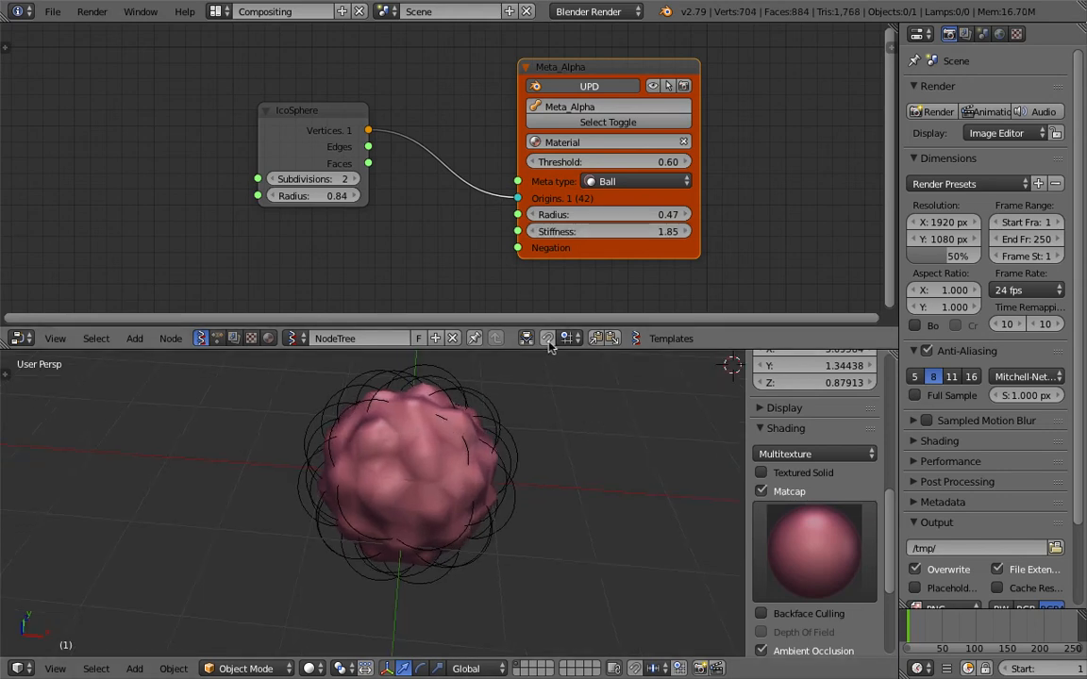
Make the 3D viewport taller and increase the IcoSphere's radius to spread the metaballs apart.
drag(553, 349, 553, 322)
scroll(493, 440, down, 1)
mouse_move(492, 441)
middle_down()
mouse_move(502, 431)
mouse_move(483, 427)
middle_up()
mouse_move(321, 182)
mouse_down()
mouse_move(369, 182)
mouse_move(338, 182)
mouse_up()
middle_drag(431, 480, 300, 368)
Delete the IcoSphere node.
click(308, 115)
key(x)
key(shift+a)
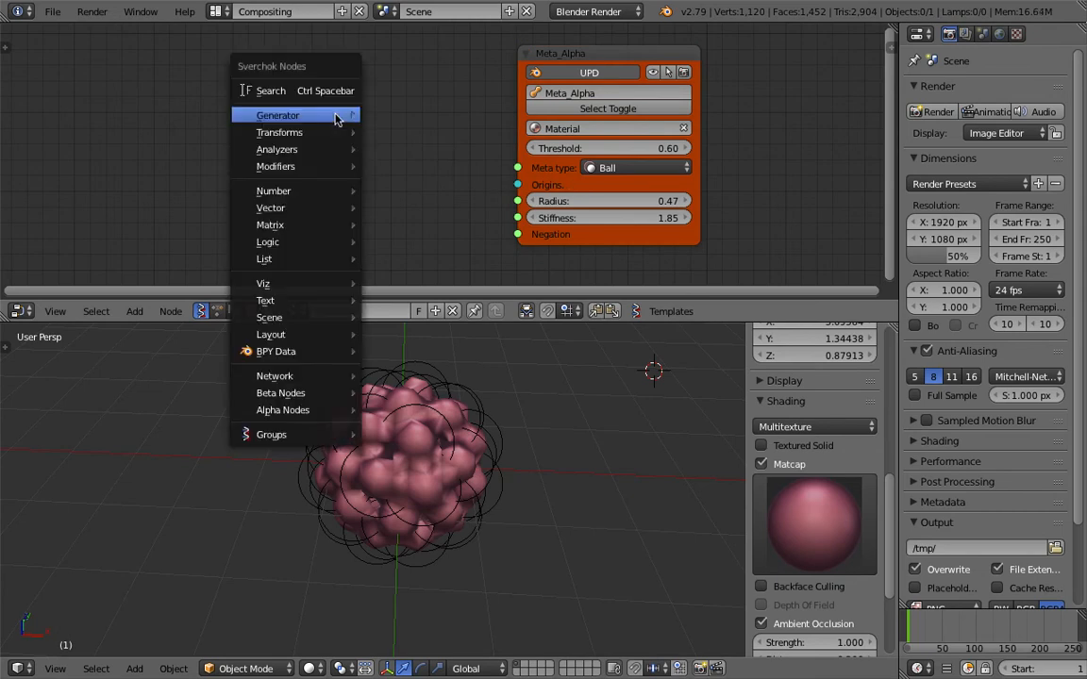
mouse_move(321, 154)
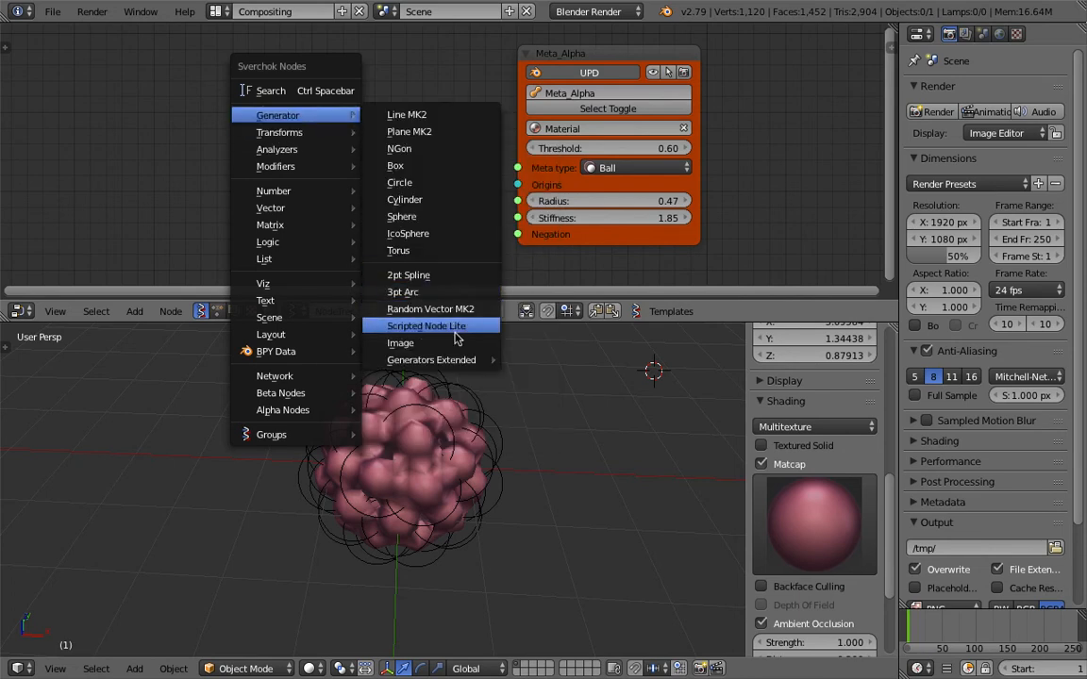
mouse_move(465, 363)
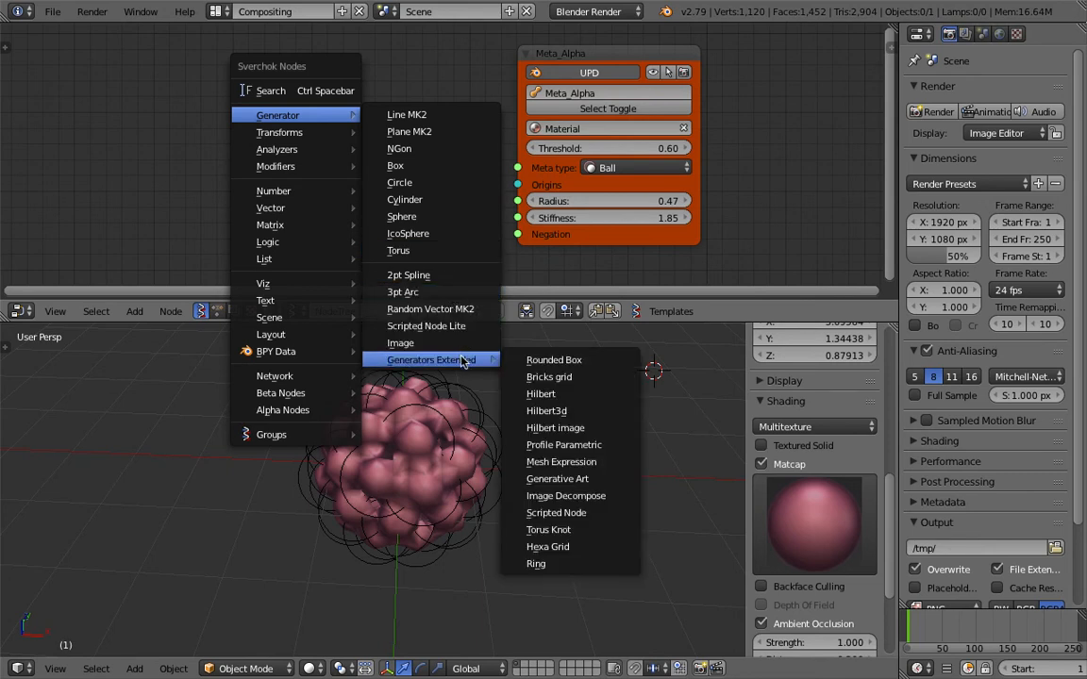
Enlarge the 3D viewport further and show the whole grid around the metaball.
scroll(371, 415, down, 3)
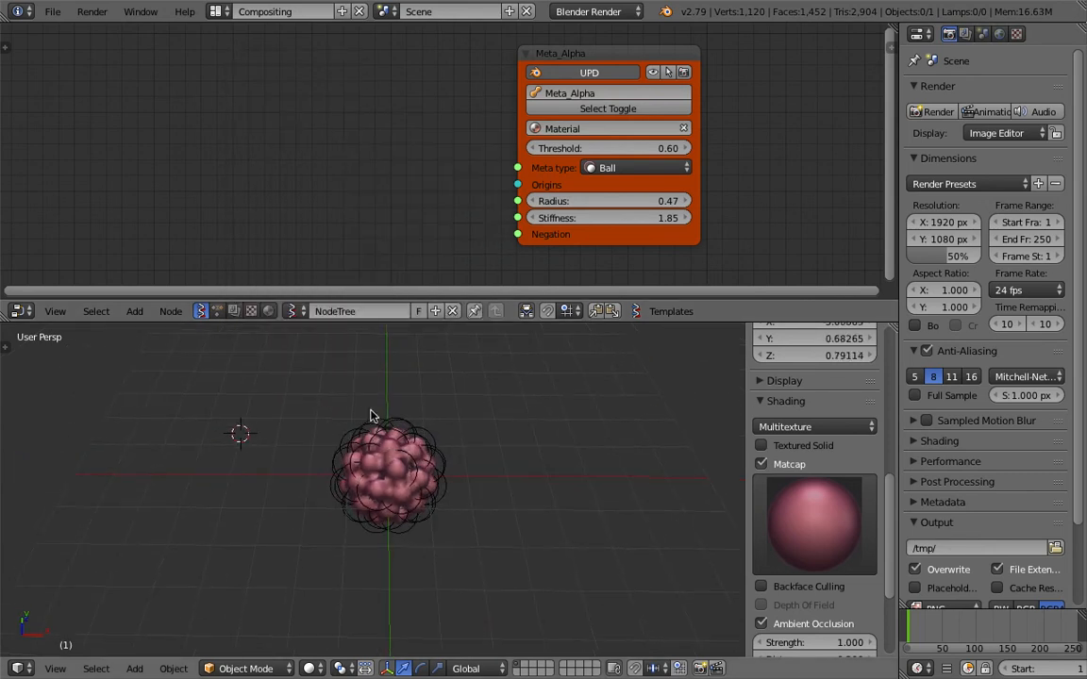
drag(431, 303, 427, 272)
middle_drag(336, 374, 346, 402)
scroll(346, 402, down, 3)
scroll(369, 388, up, 1)
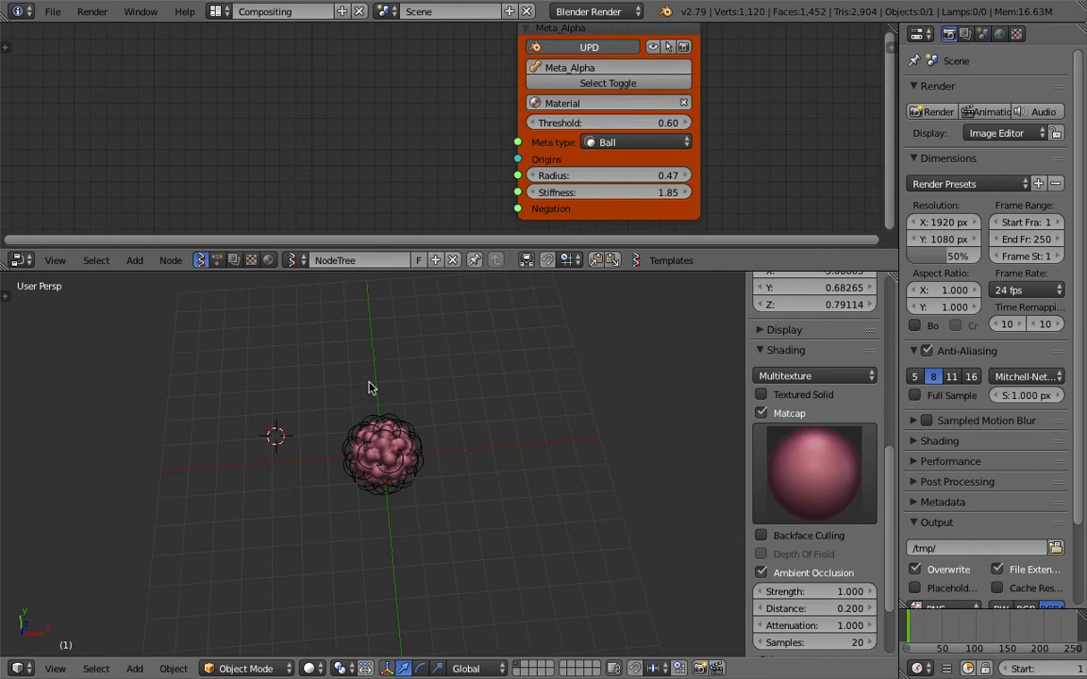
middle_drag(429, 329, 339, 363)
Draw a long winding Grease Pencil stroke across the grid behind the metaball.
key(shift+a)
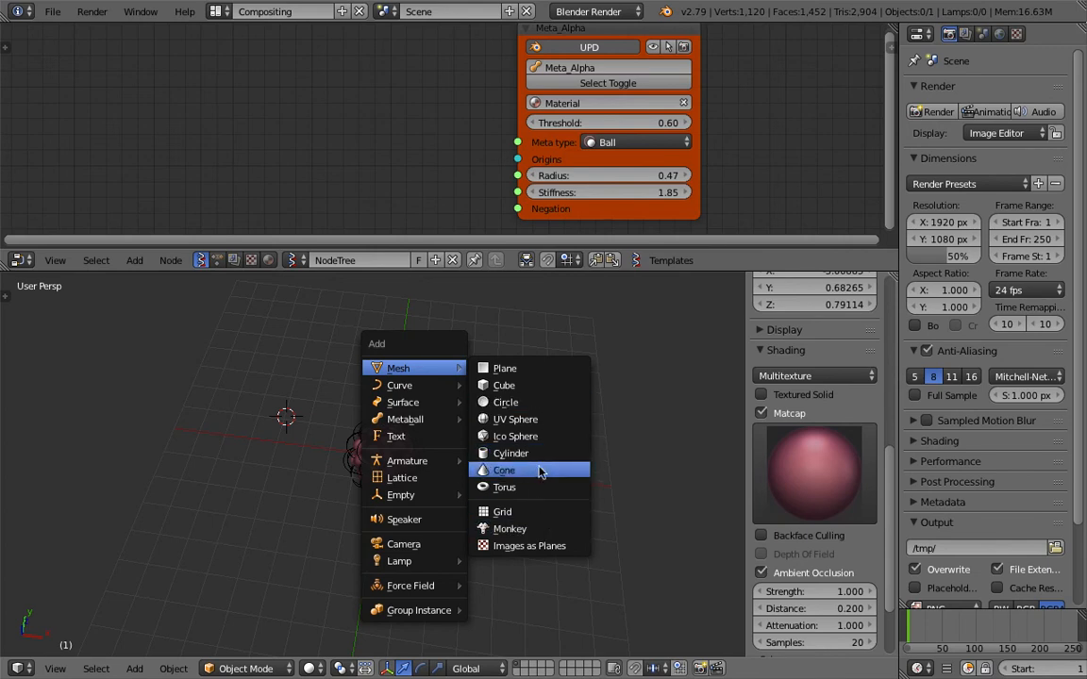
click(293, 383)
middle_drag(293, 383, 316, 361)
shift+middle_drag(316, 362, 279, 432)
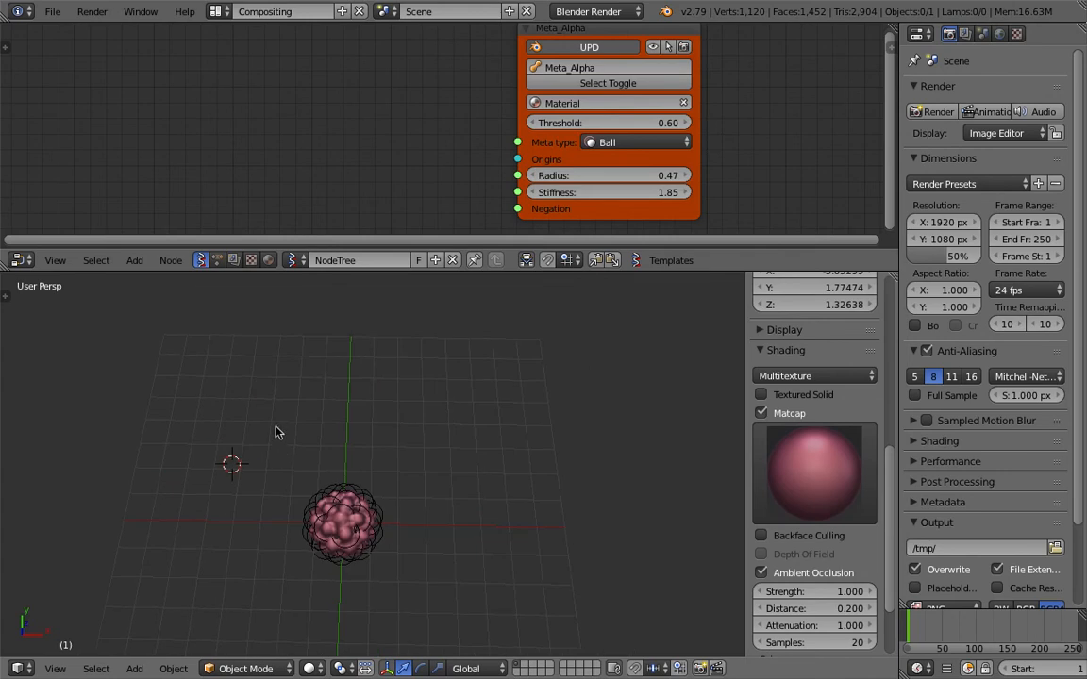
drag(229, 346, 201, 407)
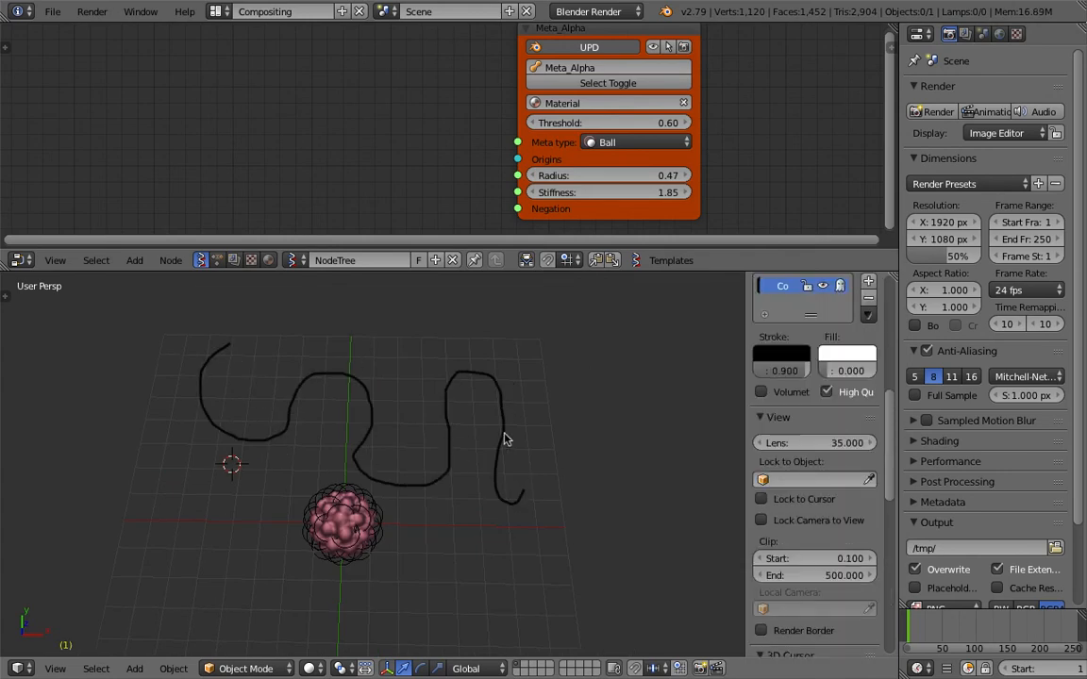
Enlarge the node editor and add the grease pencil setup through the node search macro "gp +".
middle_drag(504, 439, 482, 284)
drag(481, 270, 481, 333)
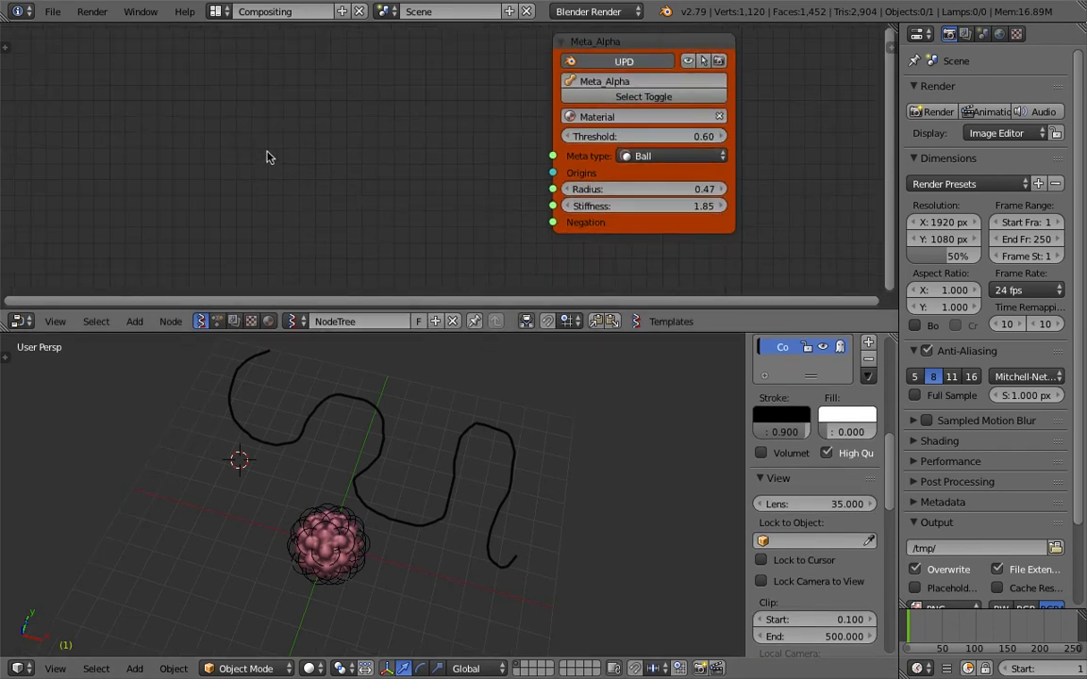
key(alt+space)
text(gp)
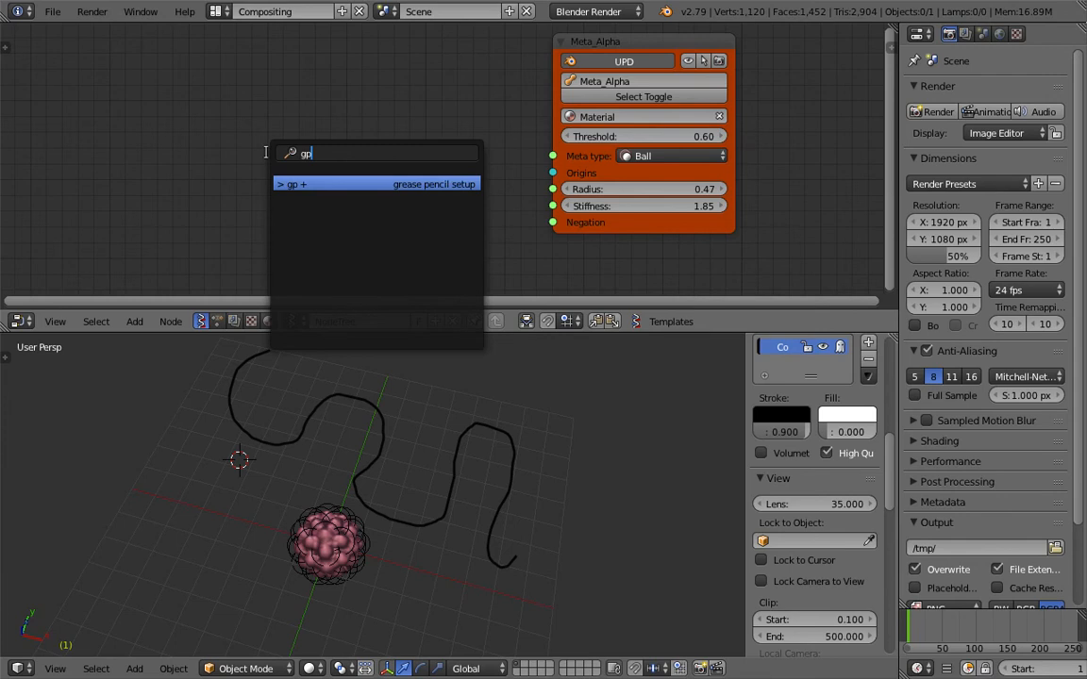
key(Return)
scroll(405, 128, down, 3)
middle_drag(437, 121, 114, 138)
Move the Metaball node to the end of the grease pencil node chain and delete the chain's viewer node.
scroll(318, 92, down, 3)
mouse_move(315, 98)
mouse_down()
mouse_move(728, 86)
mouse_move(820, 111)
mouse_up()
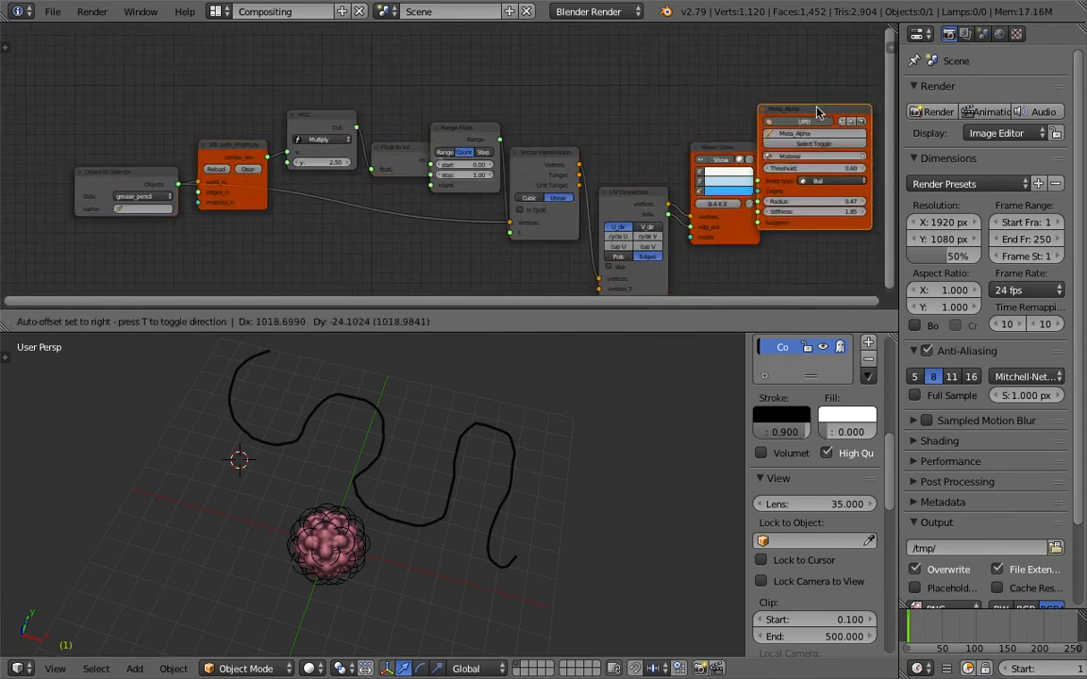
key(x)
middle_drag(706, 137, 644, 102)
scroll(640, 108, up, 3)
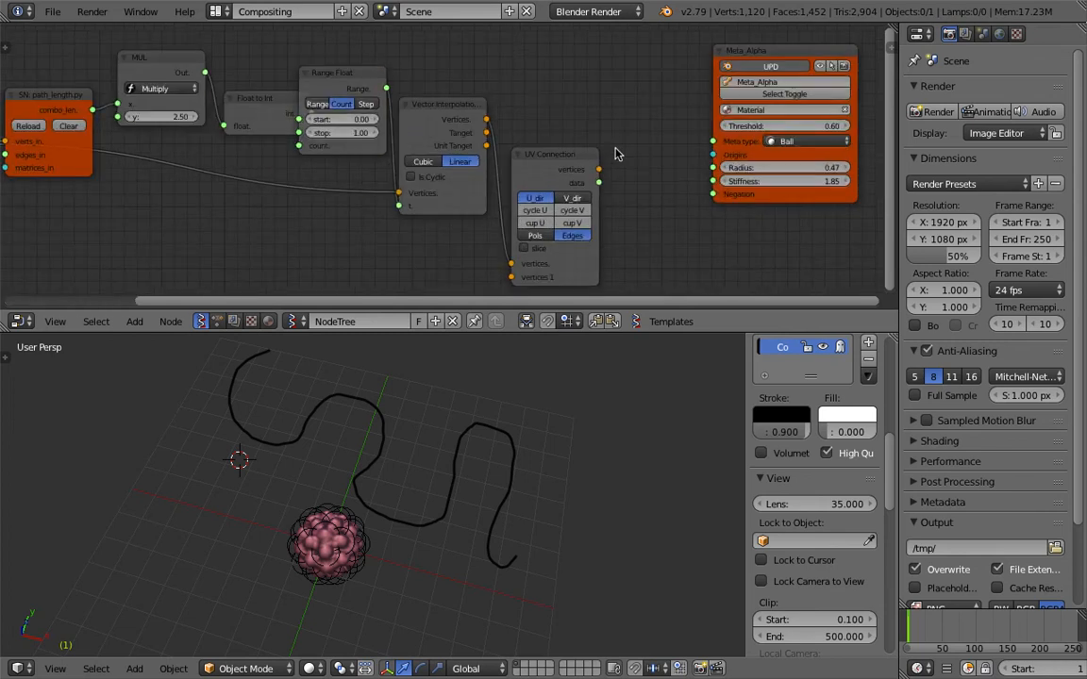
Link the UV Connection node's vertices output to the Metaball node's Origins input and move the Metaball node closer.
drag(600, 170, 602, 170)
drag(713, 155, 714, 155)
drag(747, 49, 692, 55)
middle_drag(34, 119, 286, 118)
Set the Object ID Selector's name to GPencil and its layer to GP_Layer to feed in the drawn stroke.
click(170, 182)
click(177, 203)
click(177, 199)
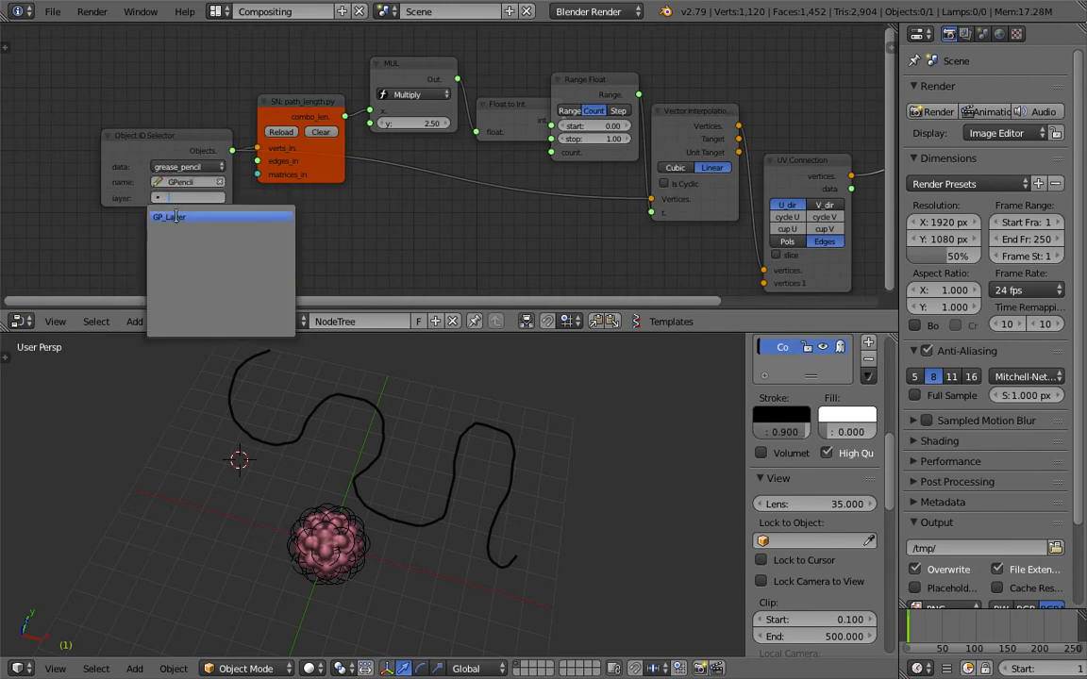
click(172, 218)
click(167, 215)
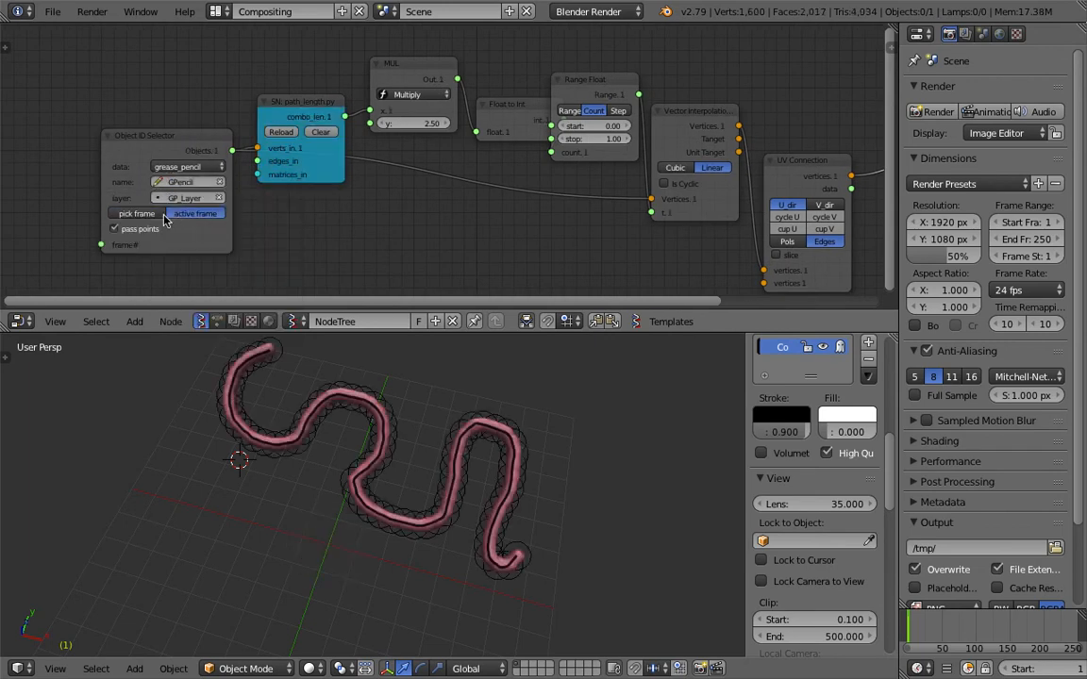
middle_drag(398, 421, 426, 472)
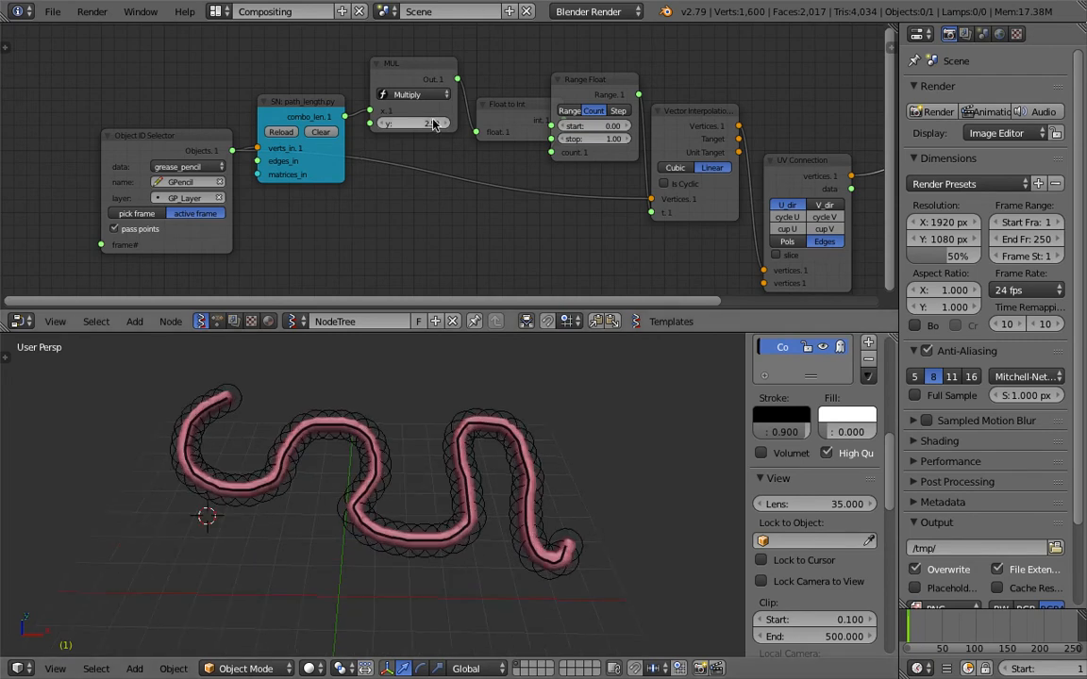
Set the Multiply node's y value to 2.09 to thin out the metaballs along the stroke.
drag(423, 123, 387, 124)
middle_drag(472, 432, 488, 465)
middle_drag(741, 195, 510, 160)
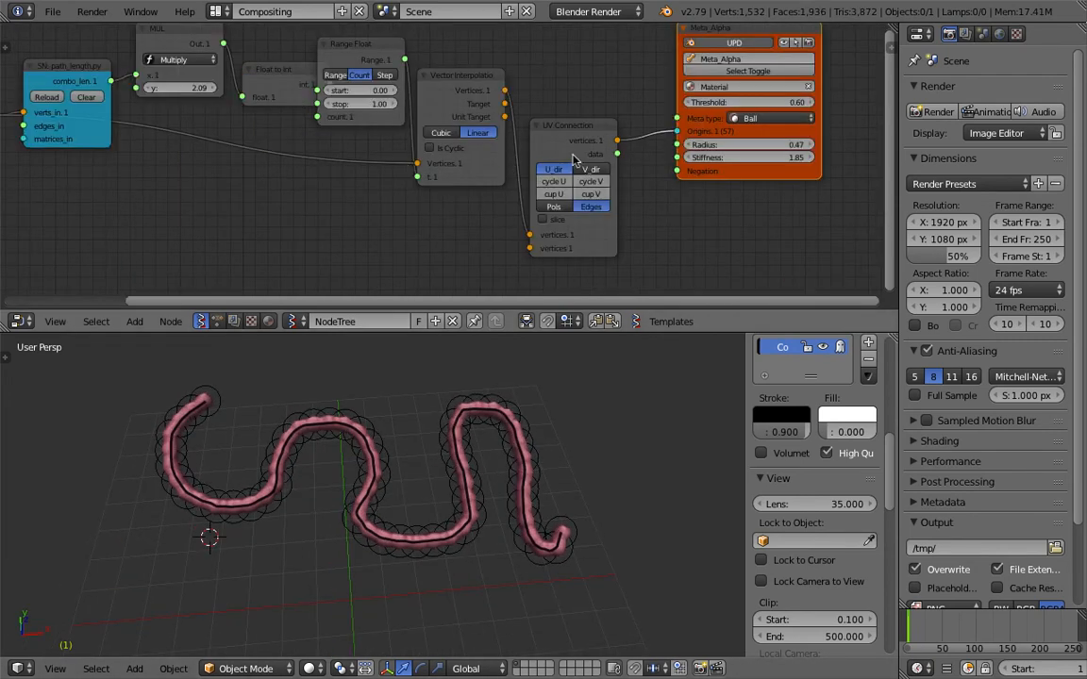
Set the Metaball node's Radius to 0.41.
middle_drag(752, 152, 523, 198)
scroll(582, 227, up, 2)
drag(576, 198, 661, 221)
scroll(528, 394, up, 3)
middle_drag(475, 193, 446, 230)
drag(579, 78, 608, 63)
scroll(477, 208, down, 2)
middle_drag(477, 208, 442, 163)
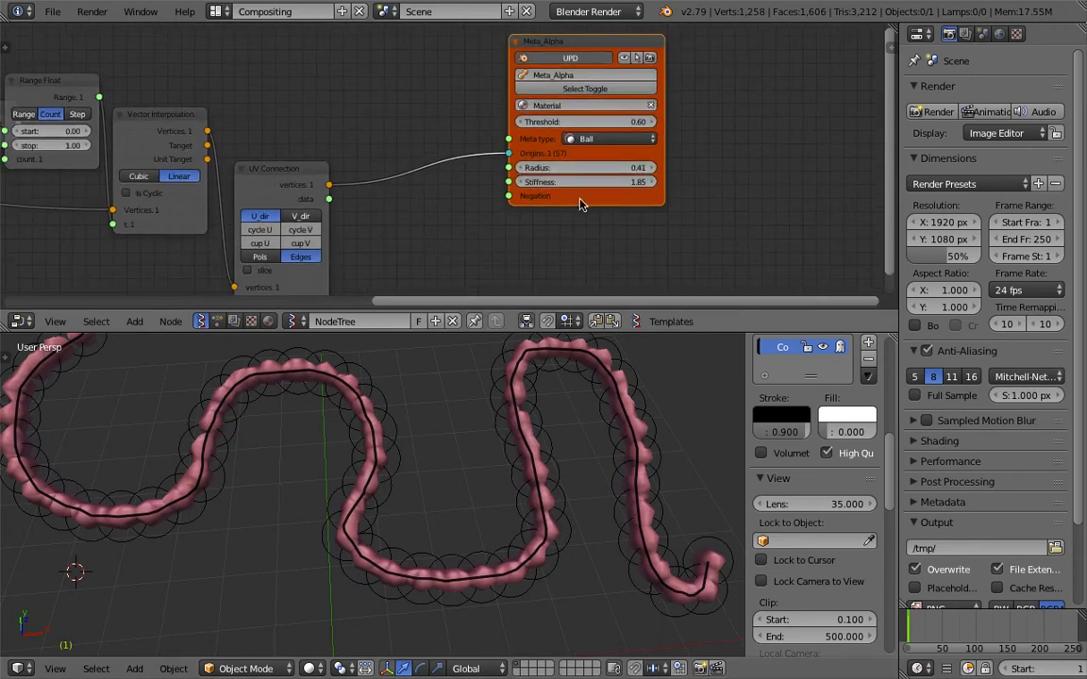
Move the Metaball node aside, add a Random Num Gen node and link its value output to the Radius input.
drag(582, 199, 621, 204)
middle_drag(407, 77, 455, 118)
key(shift+a)
mouse_move(444, 112)
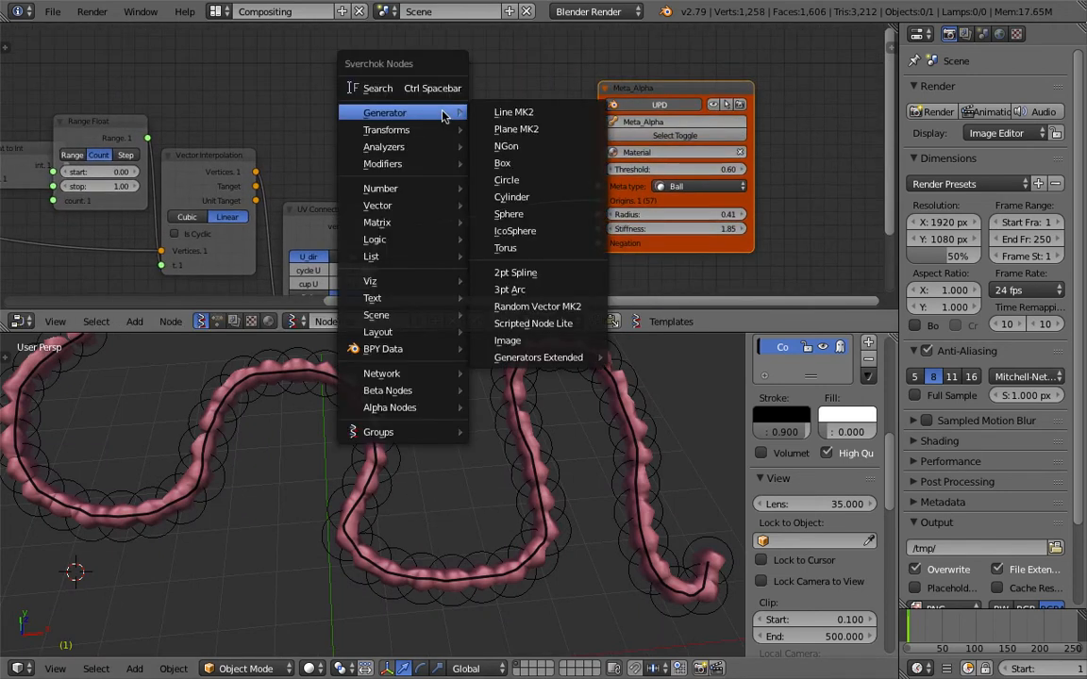
click(425, 89)
text(random)
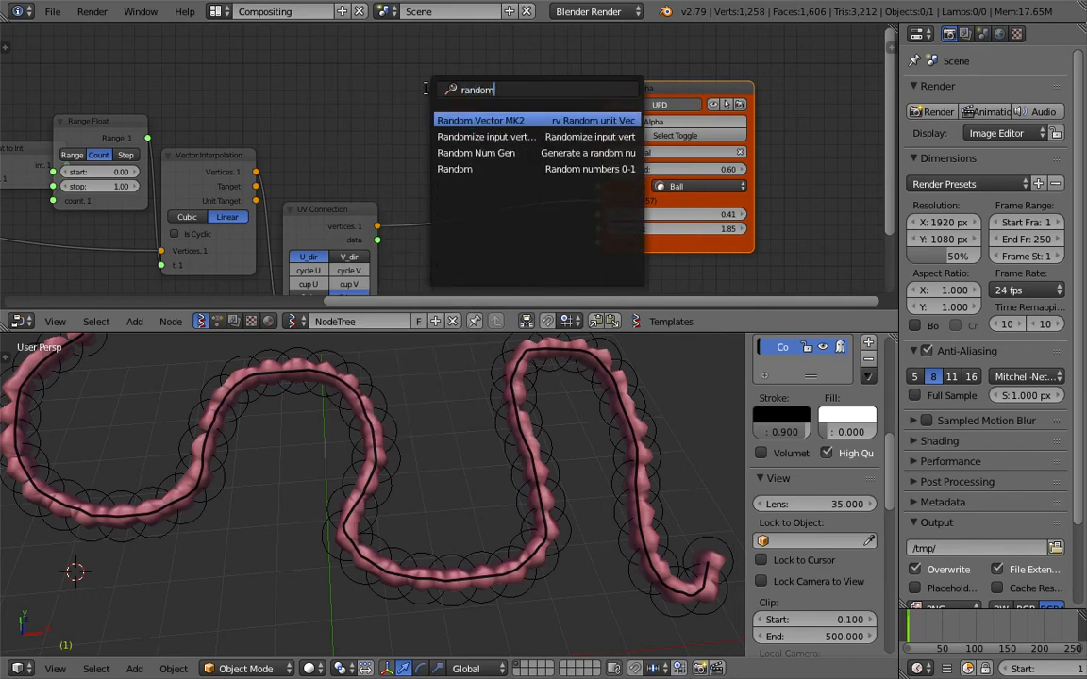
text( n)
key(Return)
drag(507, 78, 598, 214)
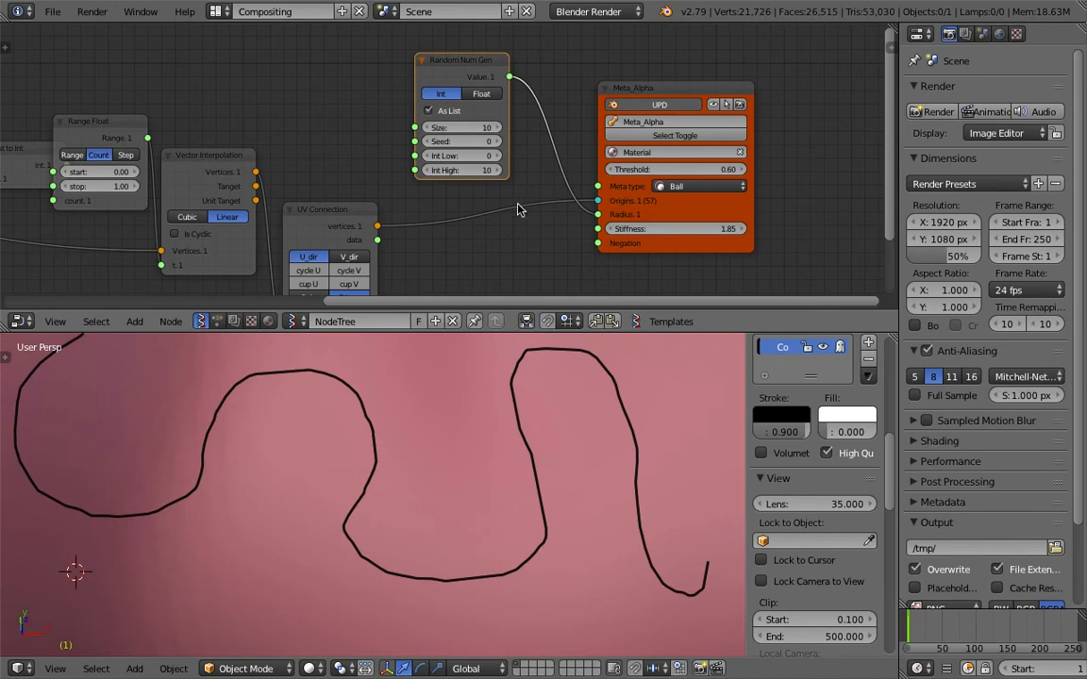
Switch the Random Num Gen node to Float and set its Size to 41.
scroll(480, 387, down, 4)
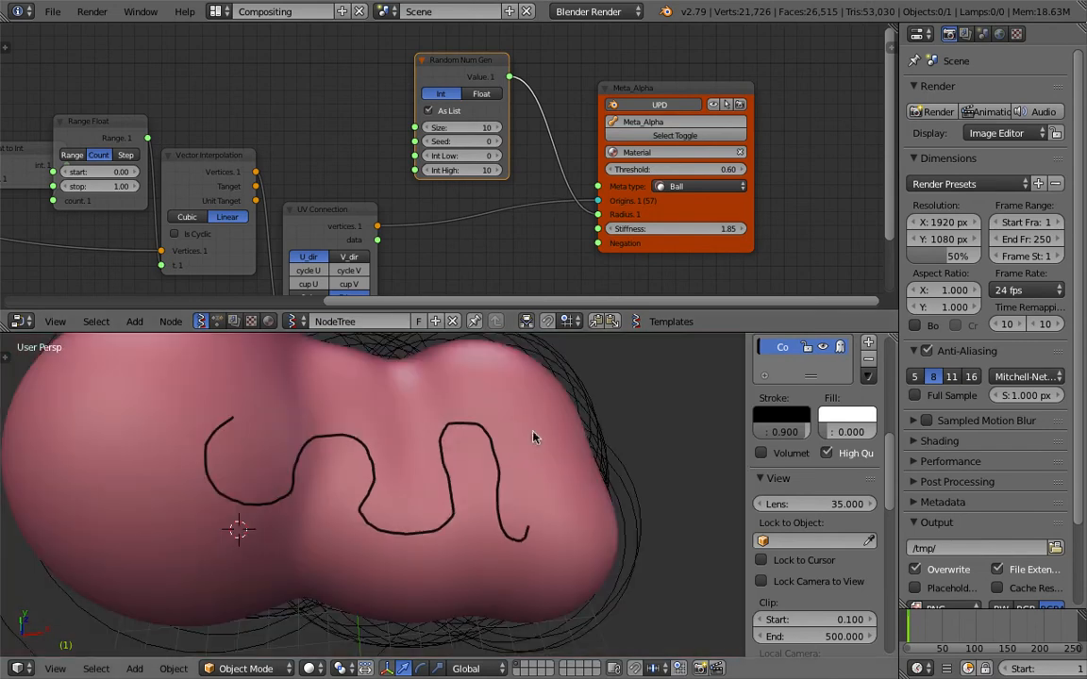
click(480, 94)
scroll(468, 371, up, 2)
scroll(456, 183, up, 1)
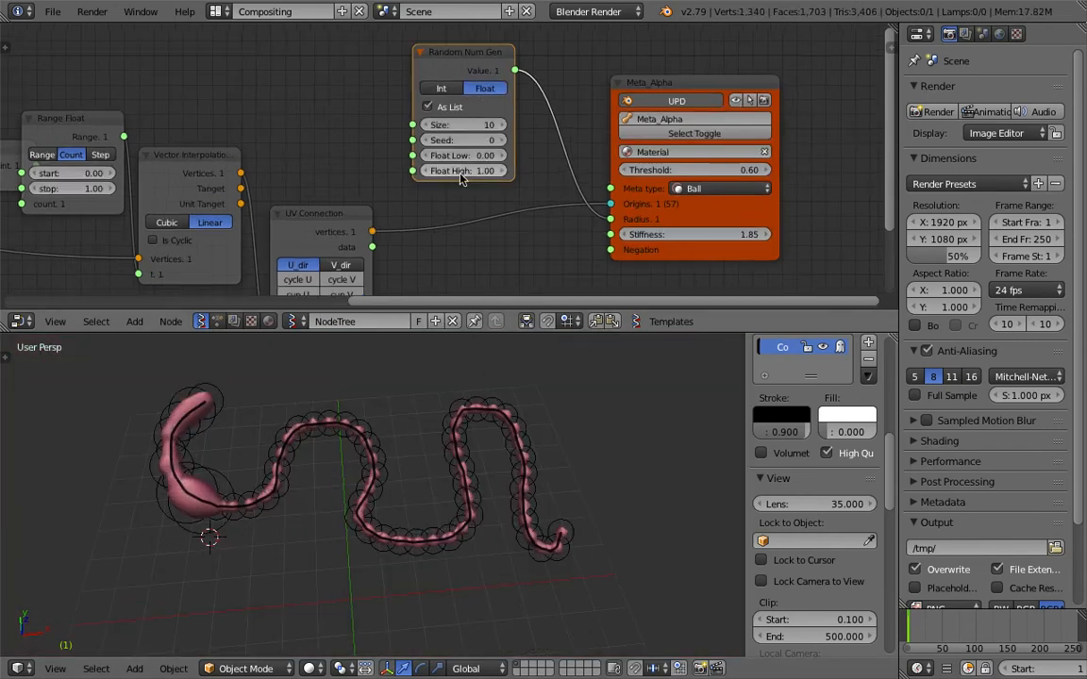
drag(462, 135, 566, 135)
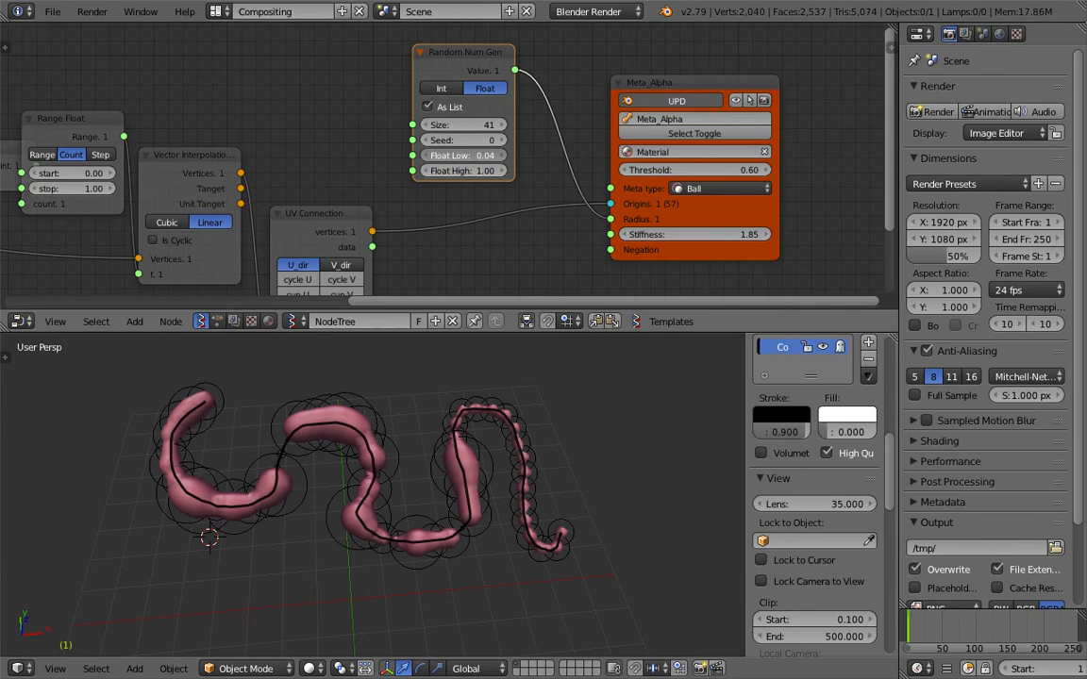
Set the Random Num Gen node's Float Low to 0.36, Seed to 75 and Size to 60.
scroll(480, 161, up, 1)
scroll(504, 162, up, 1)
drag(482, 156, 571, 139)
drag(476, 120, 514, 121)
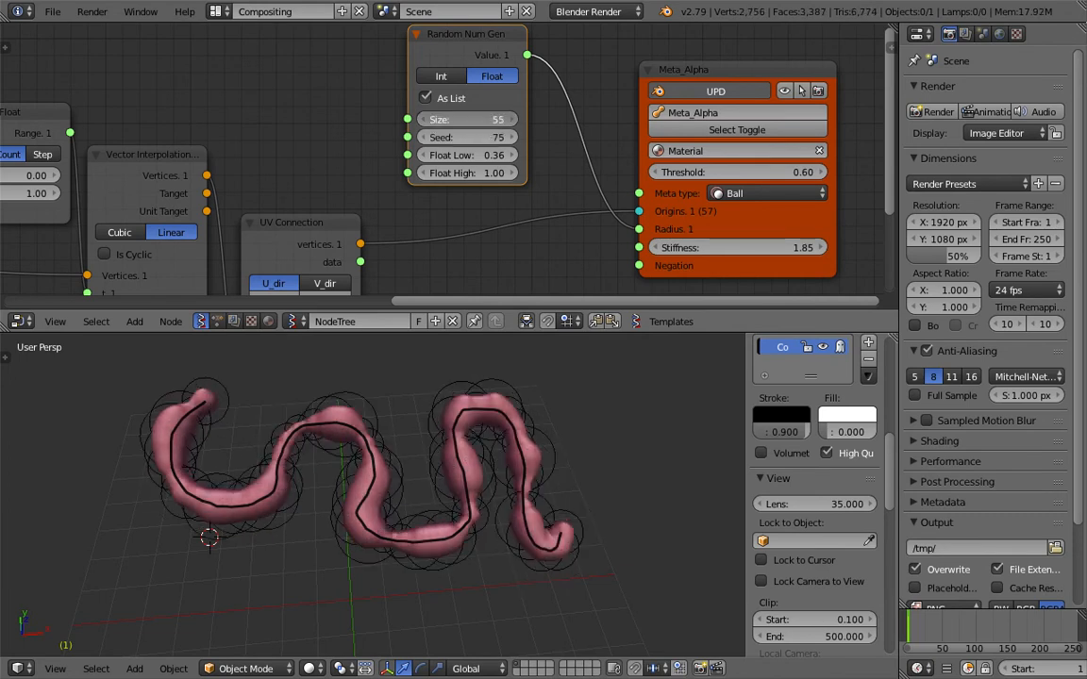
Enlarge the 3D view slightly and change its matcap from pink to the glossy red one.
middle_drag(543, 385, 562, 351)
drag(565, 332, 563, 309)
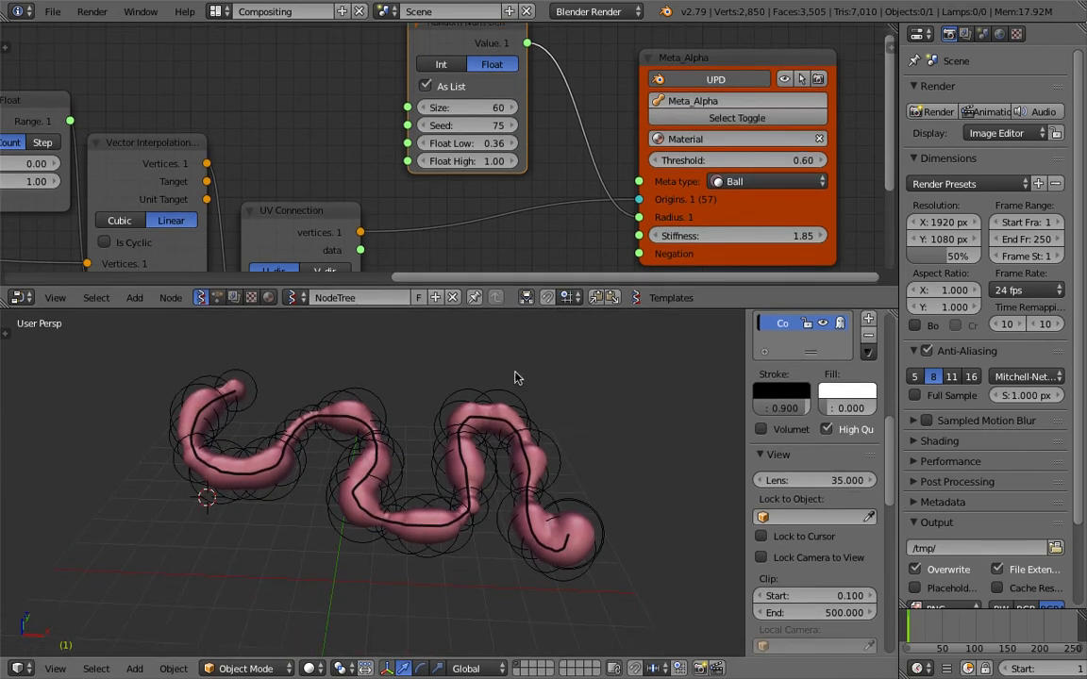
shift+middle_drag(514, 377, 524, 393)
scroll(846, 559, down, 8)
scroll(856, 566, down, 5)
click(813, 461)
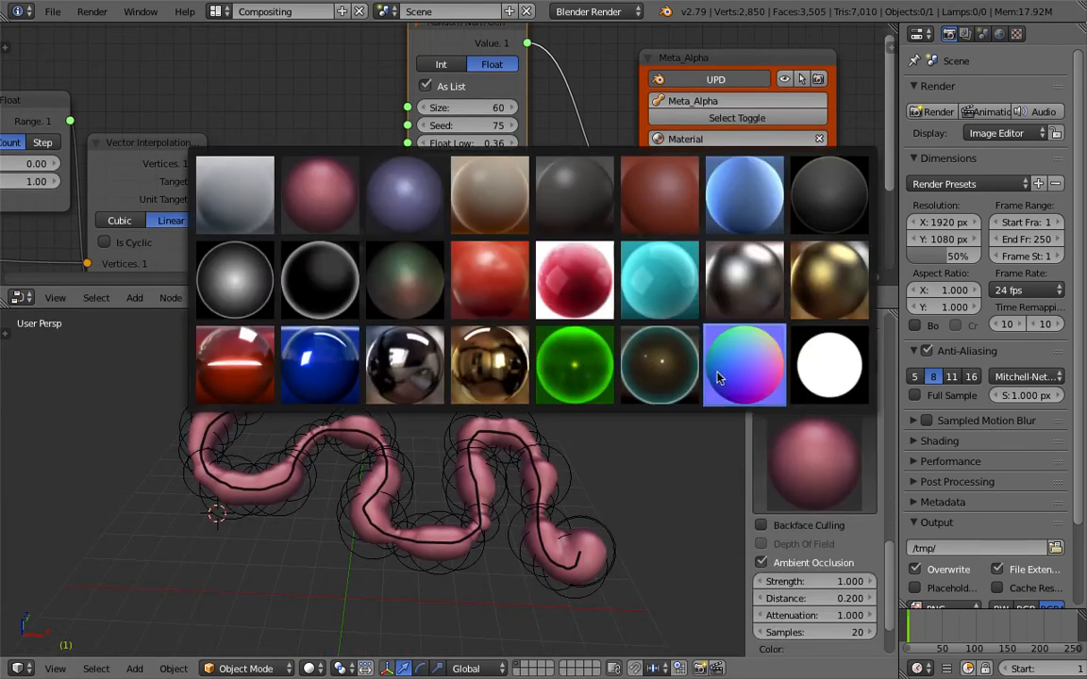
click(660, 365)
click(814, 460)
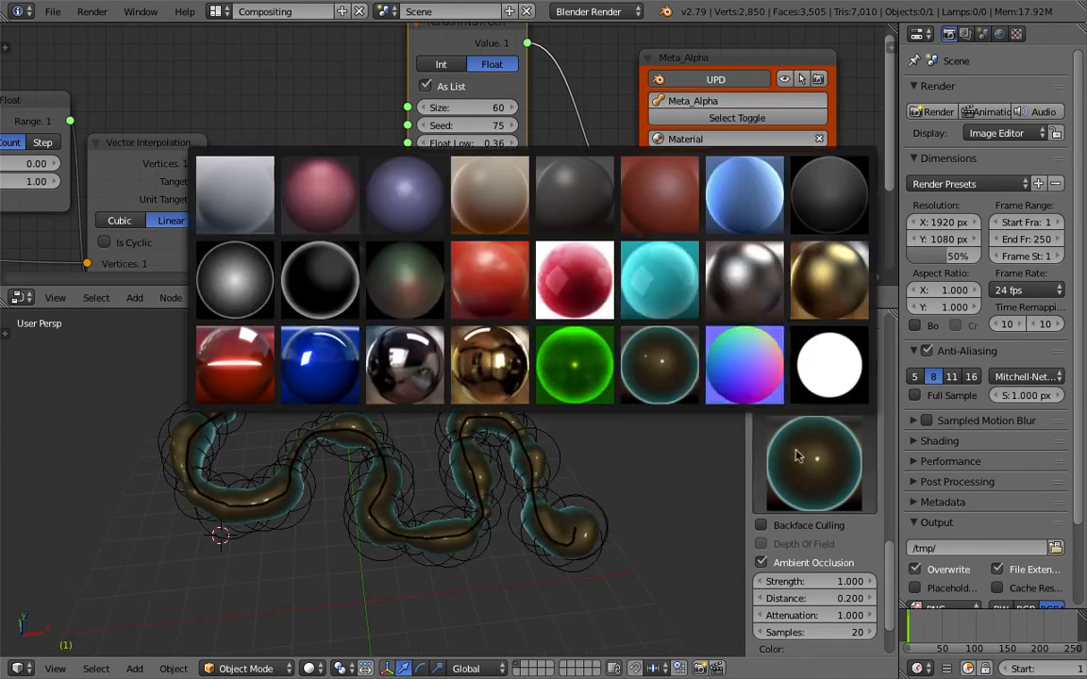
click(667, 288)
middle_drag(564, 437, 553, 473)
click(829, 474)
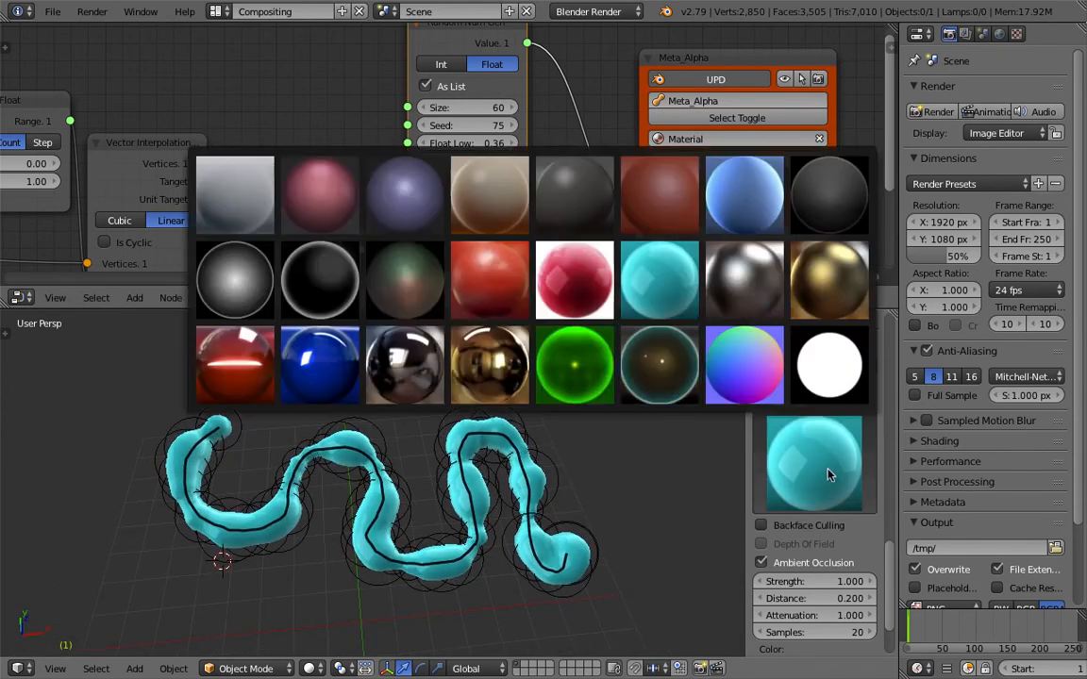
click(474, 300)
Set the Random Num Gen node's Seed to 123.
drag(461, 132, 557, 132)
scroll(444, 140, down, 6)
middle_drag(179, 182, 512, 139)
middle_drag(388, 132, 223, 129)
scroll(405, 154, up, 2)
middle_drag(545, 161, 363, 165)
scroll(368, 165, up, 1)
Move the Metaball node farther from the UV Connection node and add a Vector Noise MK2 node between them.
drag(642, 156, 692, 132)
middle_drag(494, 161, 487, 149)
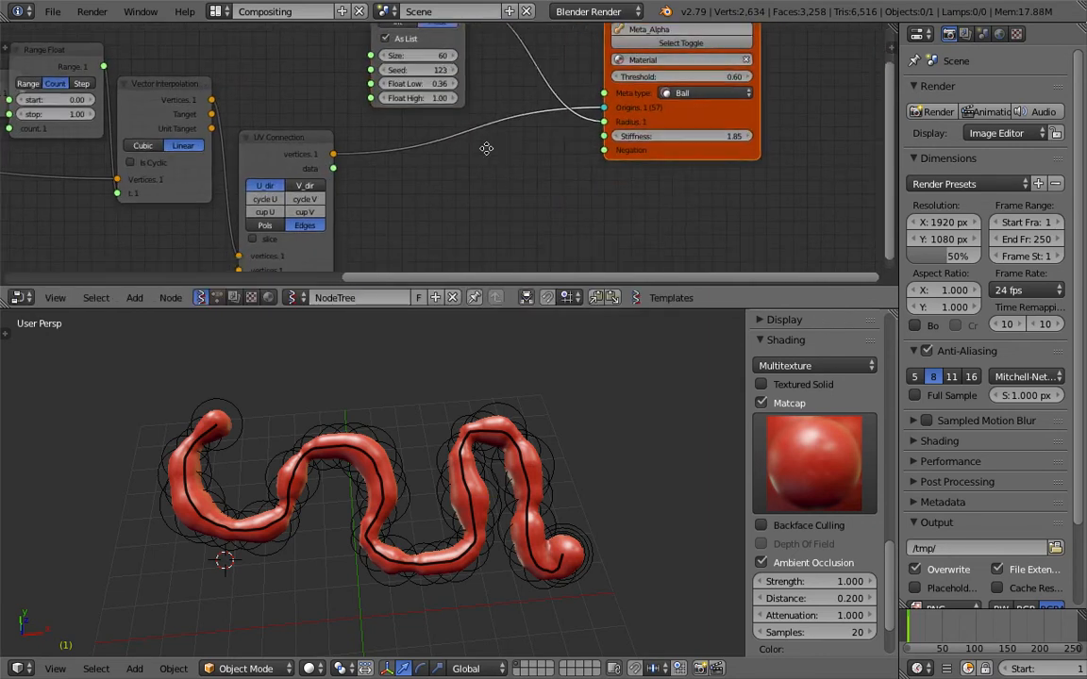
scroll(486, 148, up, 1)
key(alt+space)
text(vector noise)
key(Return)
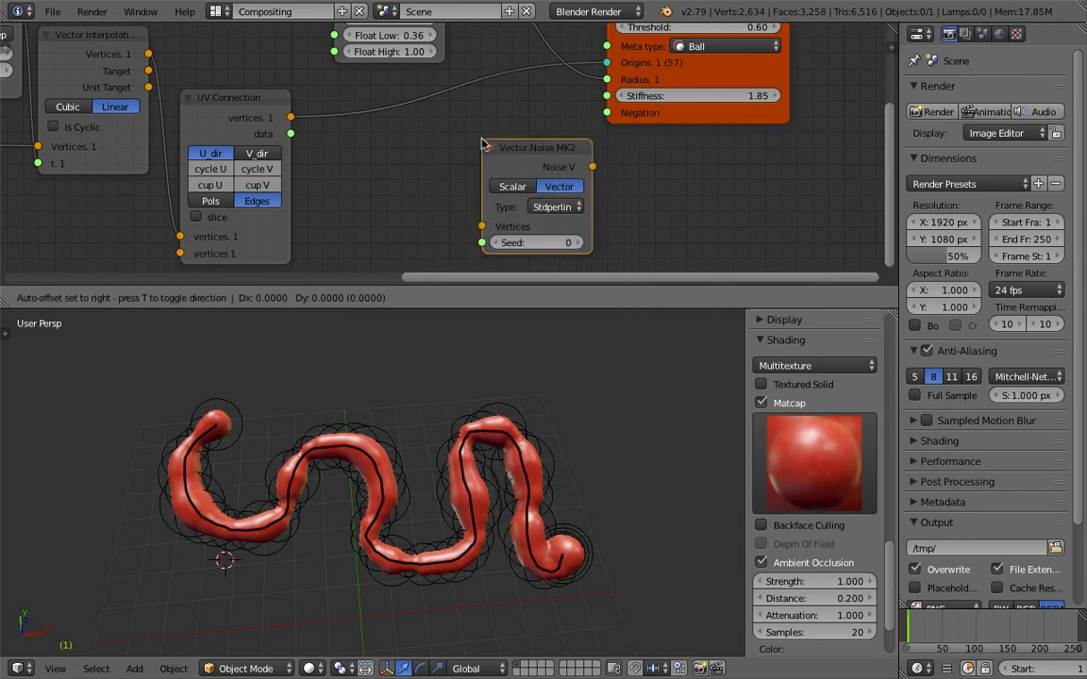
click(409, 128)
Route the UV Connection vertices through the Vector Noise node into the Metaball Origins and set the noise Seed to 43.
drag(291, 117, 423, 210)
drag(519, 151, 606, 63)
drag(455, 227, 476, 240)
scroll(415, 174, down, 3)
drag(436, 133, 445, 112)
drag(684, 117, 757, 100)
drag(487, 113, 522, 113)
scroll(424, 131, up, 2)
middle_drag(433, 138, 394, 99)
Add a Vector Math node below the Vector Noise node.
key(shift+a)
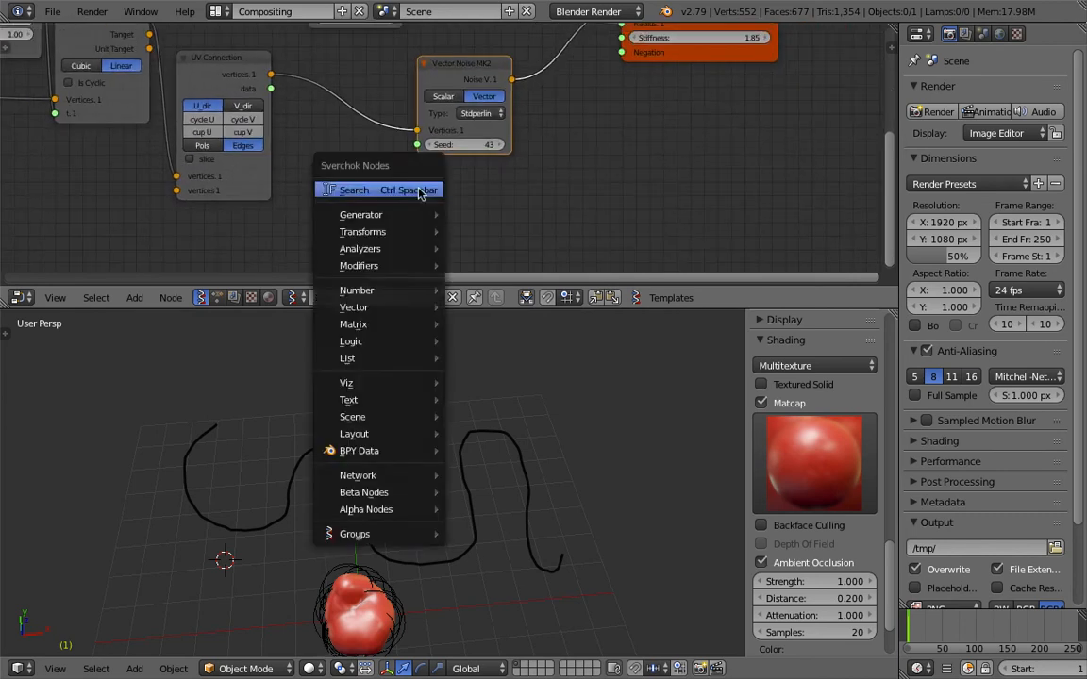
click(424, 187)
text(vector m)
key(Down)
key(Return)
click(419, 189)
Set the Vector Math node to Add, with the UV Connection vertices as A and the Vector Noise output as B.
drag(271, 73, 387, 205)
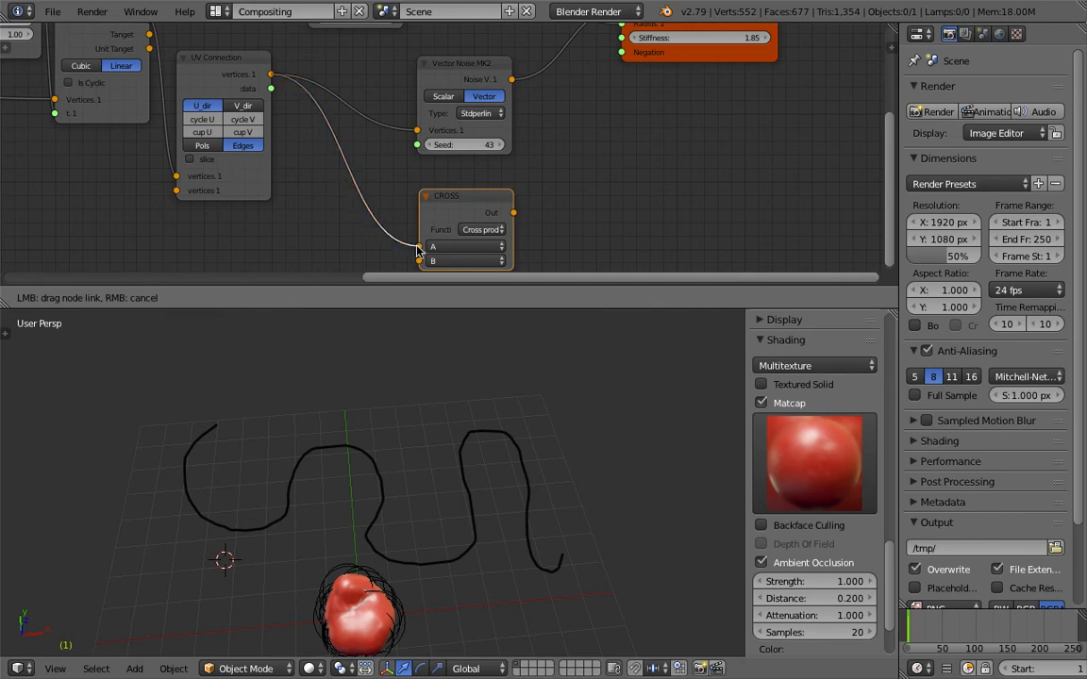
drag(418, 250, 420, 247)
click(481, 230)
click(483, 274)
drag(491, 192, 606, 147)
drag(511, 79, 528, 173)
drag(538, 222, 535, 217)
Link the Add node's output to the Metaball Origins, rearrange the noise and Add nodes, and adjust the noise seed.
scroll(548, 207, down, 1)
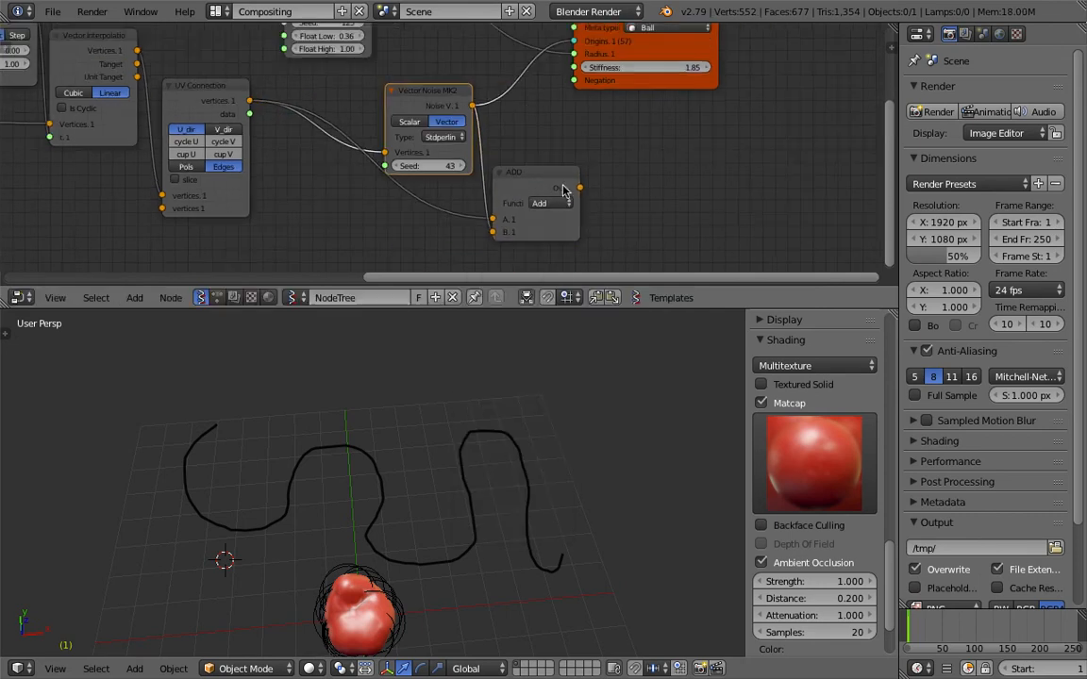
drag(573, 45, 573, 44)
drag(532, 175, 511, 120)
drag(425, 106, 342, 191)
mouse_move(347, 242)
mouse_down()
mouse_move(376, 242)
mouse_move(363, 242)
mouse_up()
Increase the Multiply node's y value to place more metaballs along the stroke.
scroll(283, 180, down, 4)
middle_drag(283, 179, 648, 197)
middle_drag(284, 111, 409, 172)
scroll(408, 172, up, 4)
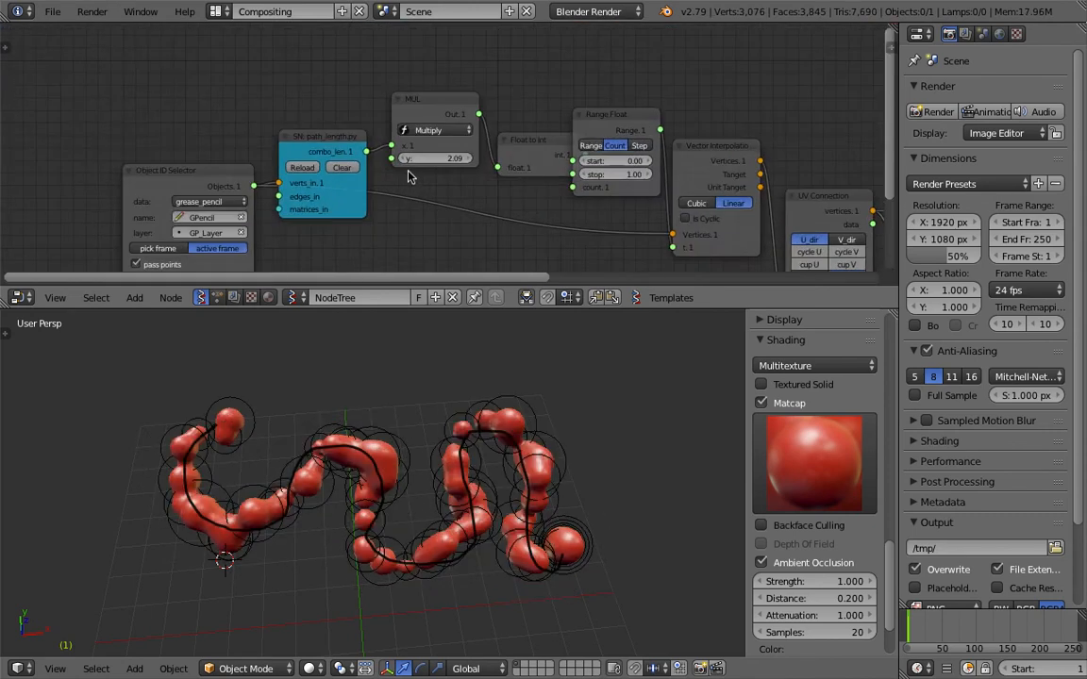
scroll(408, 177, up, 1)
drag(435, 159, 484, 159)
middle_drag(544, 409, 528, 402)
Move the Random Num Gen node closer to the Metaball node.
middle_drag(588, 111, 132, 107)
middle_drag(568, 129, 309, 162)
drag(197, 68, 386, 71)
middle_drag(533, 105, 413, 92)
key(shift+a)
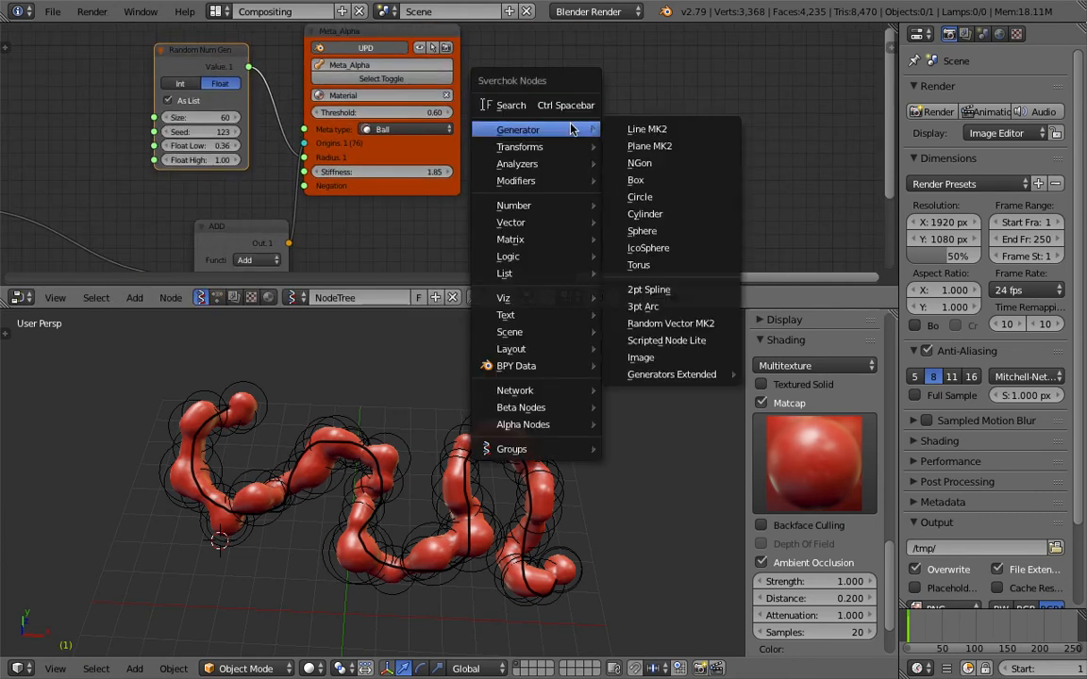
click(566, 106)
text(ist l)
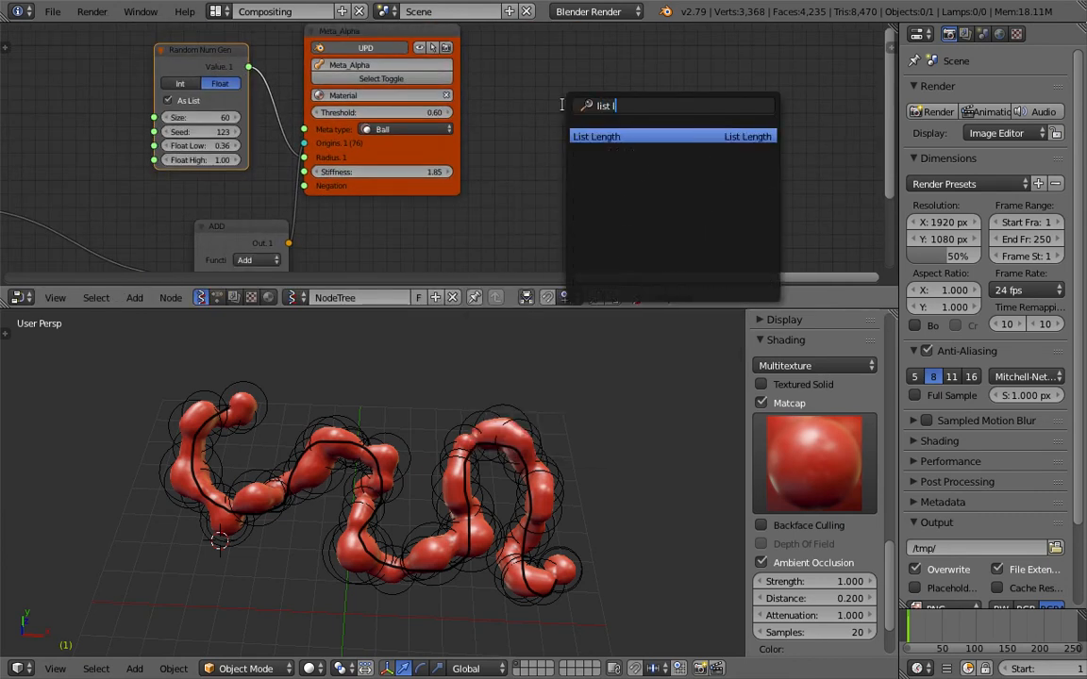
key(Return)
click(563, 108)
drag(250, 68, 572, 161)
middle_drag(692, 149, 568, 149)
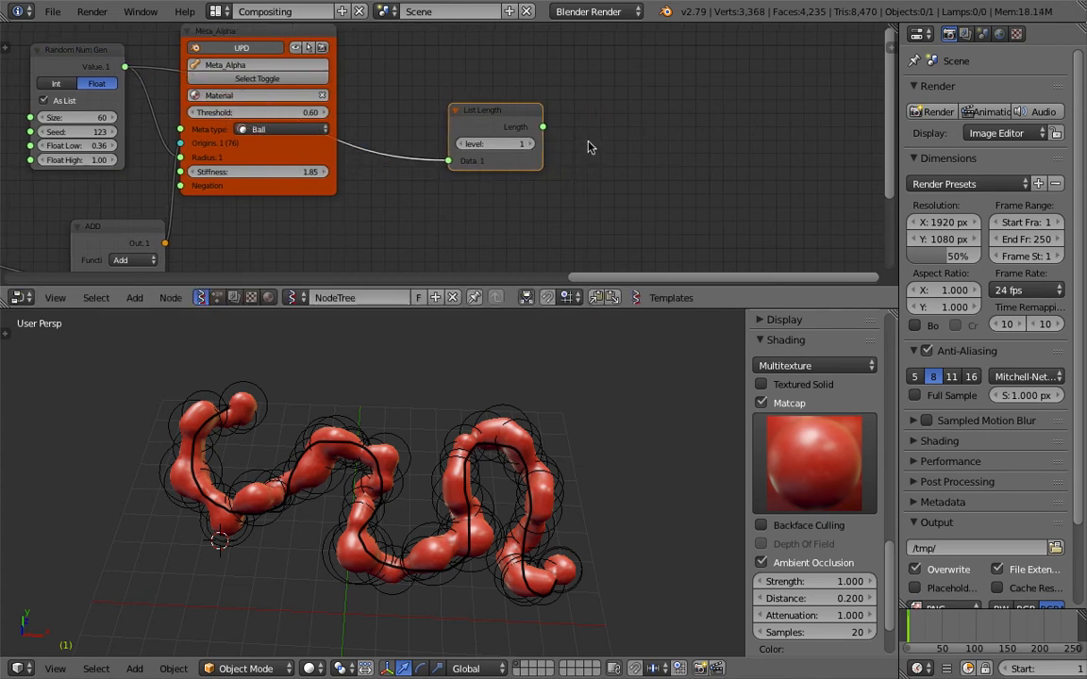
scroll(584, 148, up, 2)
key(x)
Set the Multiply node's y value to 4.40 for a denser row of metaballs.
scroll(415, 156, up, 3)
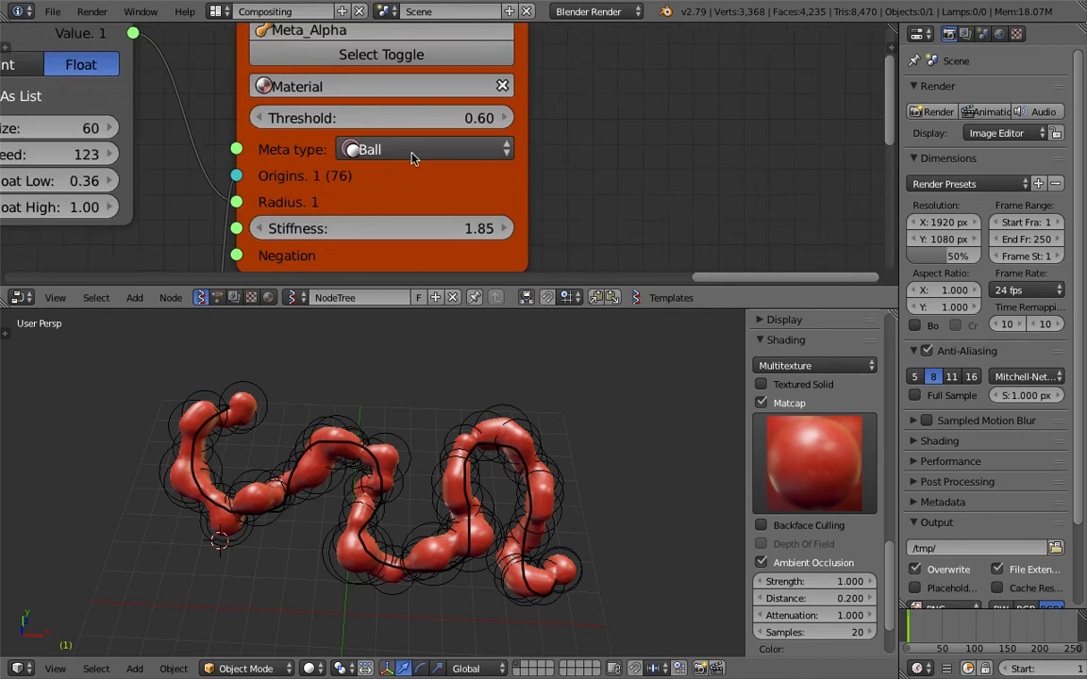
scroll(337, 187, up, 3)
scroll(281, 184, down, 10)
middle_drag(255, 173, 577, 132)
scroll(204, 174, down, 1)
middle_drag(68, 175, 577, 162)
scroll(577, 163, up, 1)
drag(315, 129, 467, 129)
Add a torus mesh beside the metaball stroke and scale it up.
middle_drag(445, 499, 437, 451)
key(shift+a)
mouse_move(443, 434)
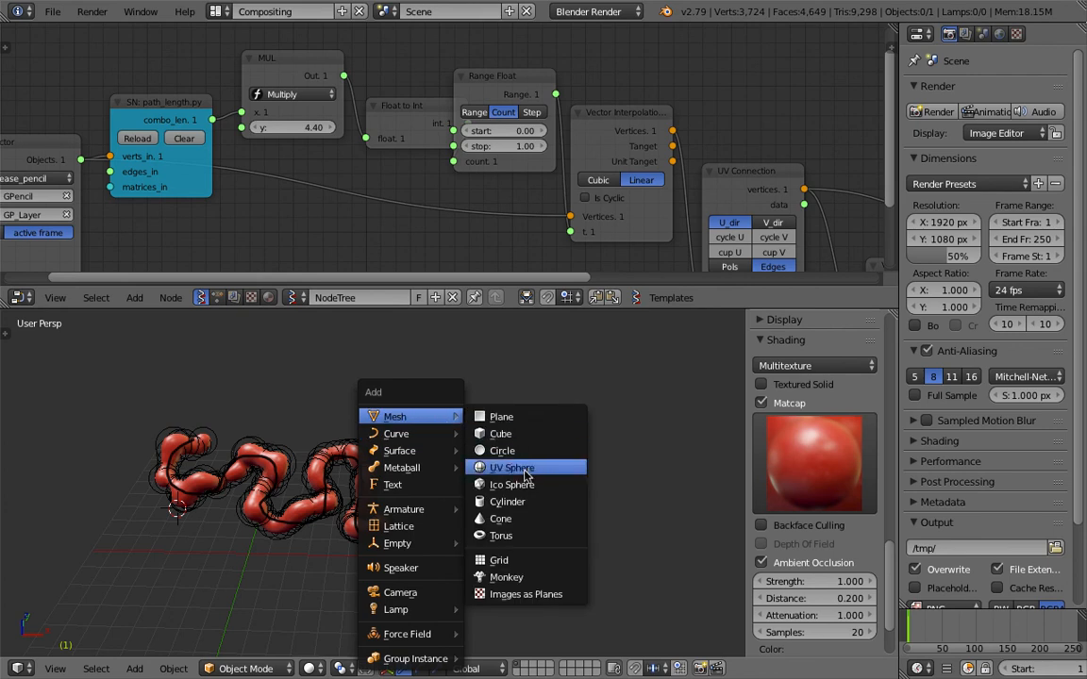
click(527, 536)
key(s)
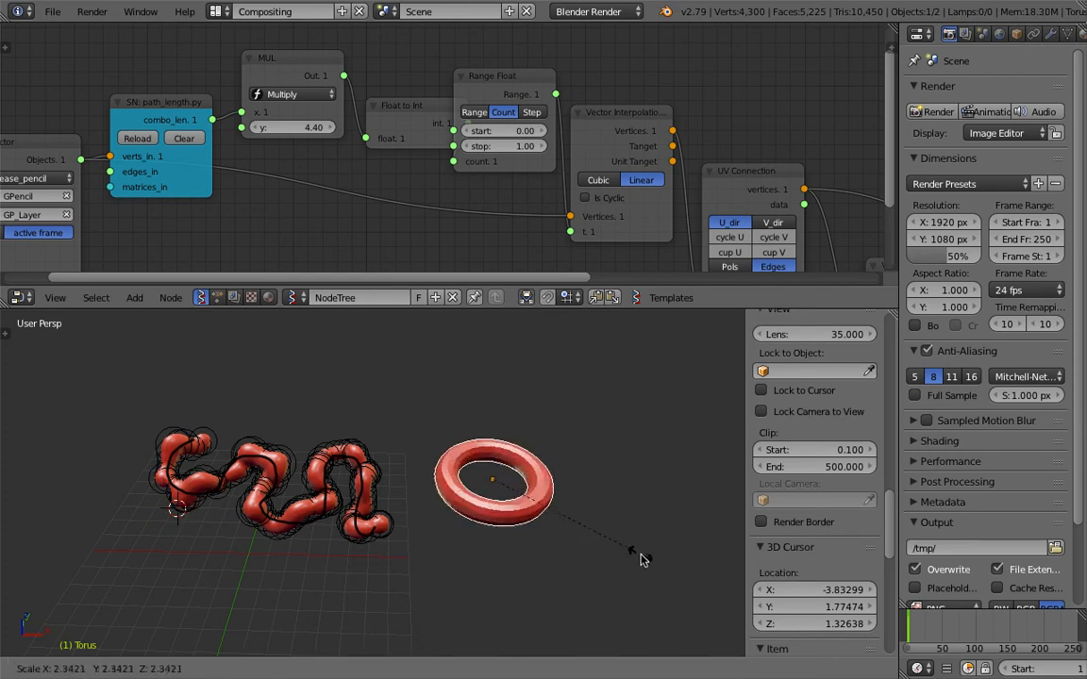
click(604, 542)
scroll(576, 523, up, 1)
scroll(575, 524, up, 1)
key(r)
key(r)
right_click(596, 464)
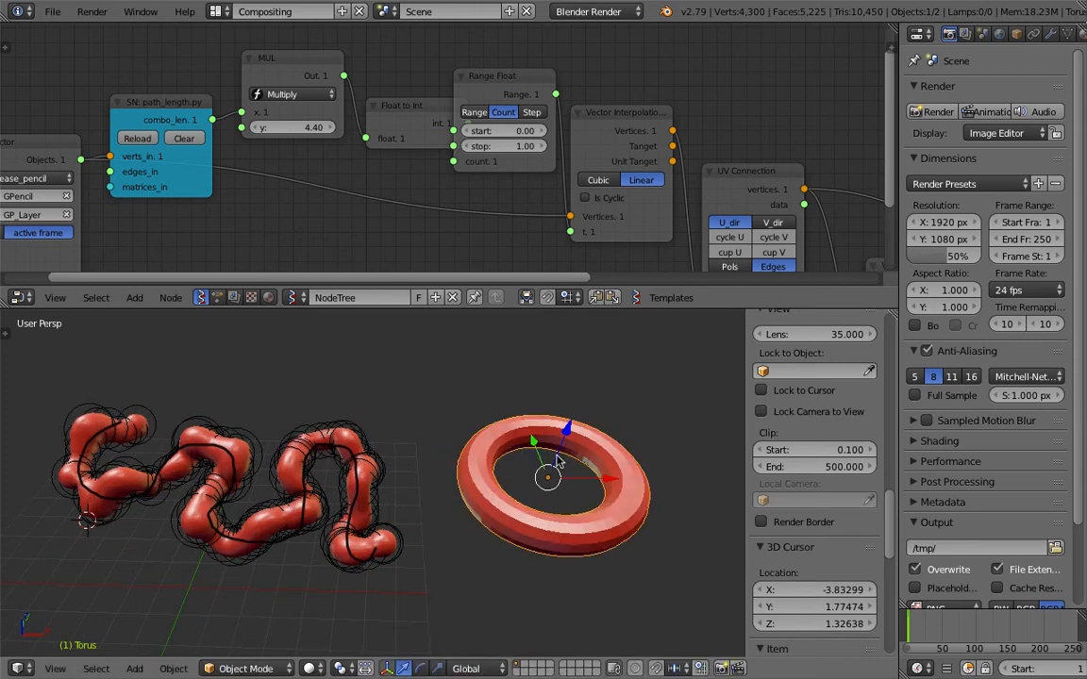
Move the Metaball node well away from the rest of the node chain.
scroll(238, 103, down, 3)
middle_drag(238, 104, 465, 73)
scroll(439, 150, down, 7)
middle_drag(651, 175, 413, 133)
middle_drag(356, 163, 329, 195)
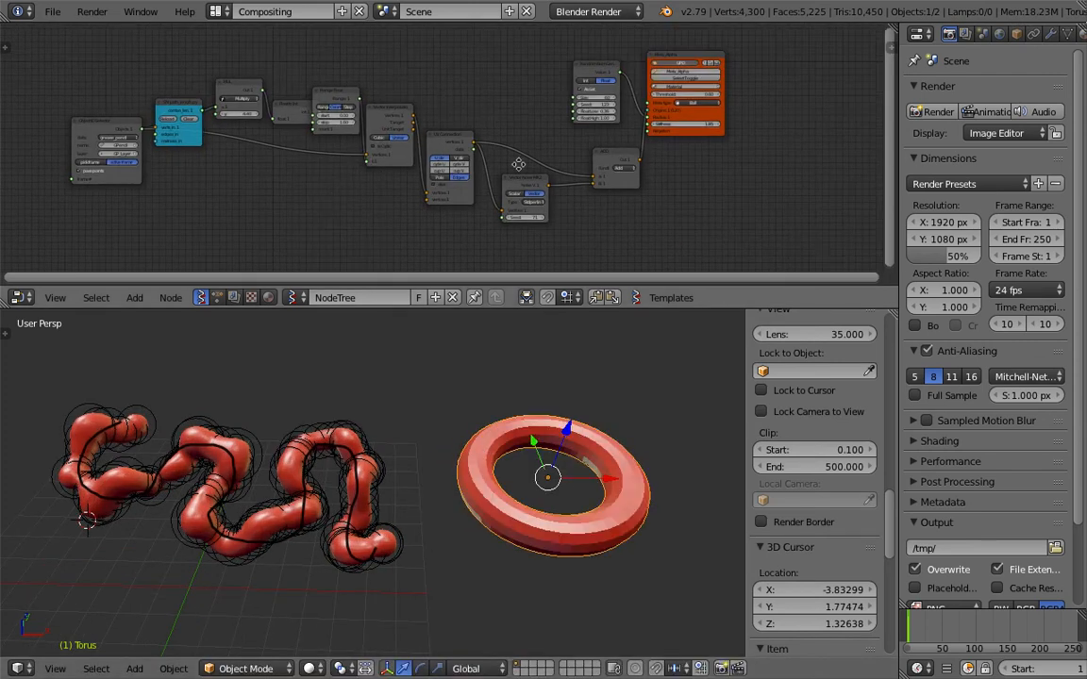
middle_drag(623, 118, 379, 185)
scroll(379, 186, up, 6)
scroll(380, 192, up, 1)
drag(501, 196, 730, 192)
middle_drag(582, 160, 459, 170)
scroll(464, 162, up, 3)
Enlarge the node editor and shift the Random Num Gen node farther from the Metaball node.
drag(567, 309, 565, 356)
scroll(475, 206, down, 3)
middle_drag(470, 207, 524, 217)
scroll(539, 158, up, 3)
scroll(444, 161, down, 1)
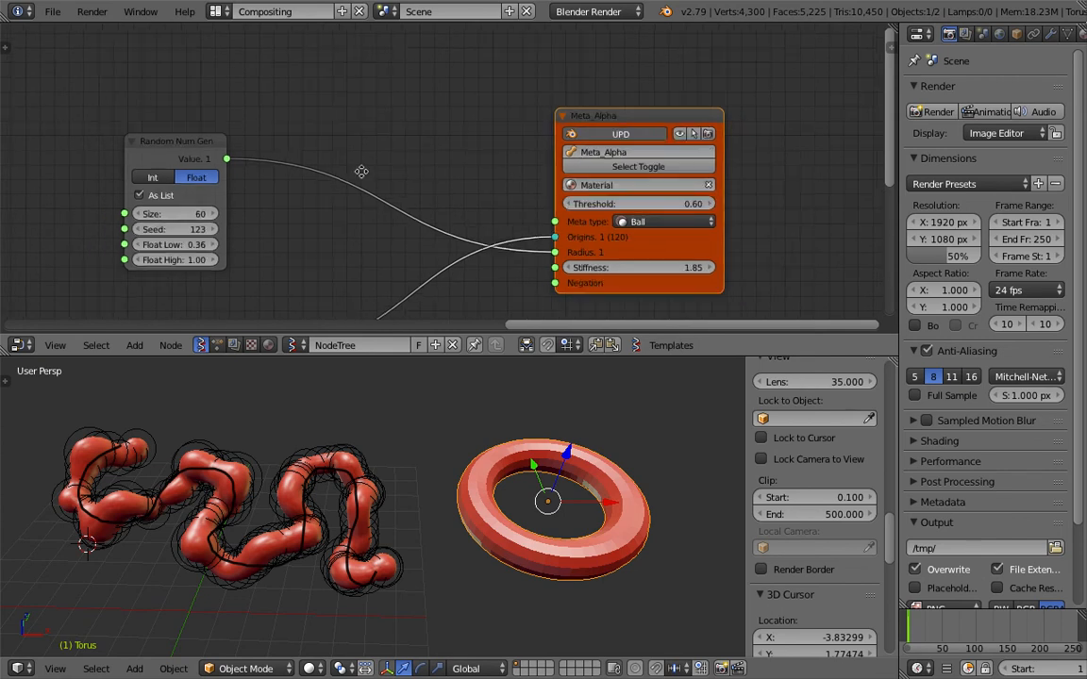
middle_drag(362, 173, 366, 188)
drag(205, 165, 171, 183)
middle_drag(601, 171, 490, 177)
scroll(490, 178, up, 3)
scroll(444, 156, down, 2)
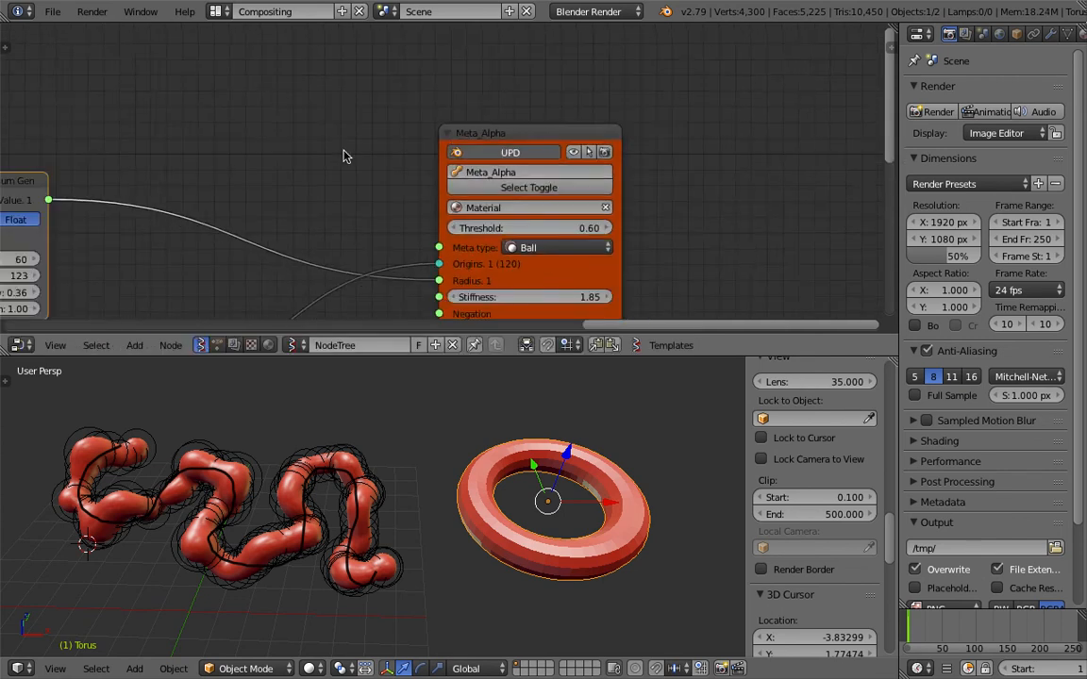
Add an Objects in mk3 node above the links and load the selected torus into it.
middle_drag(377, 161, 442, 186)
key(shift+a)
click(317, 115)
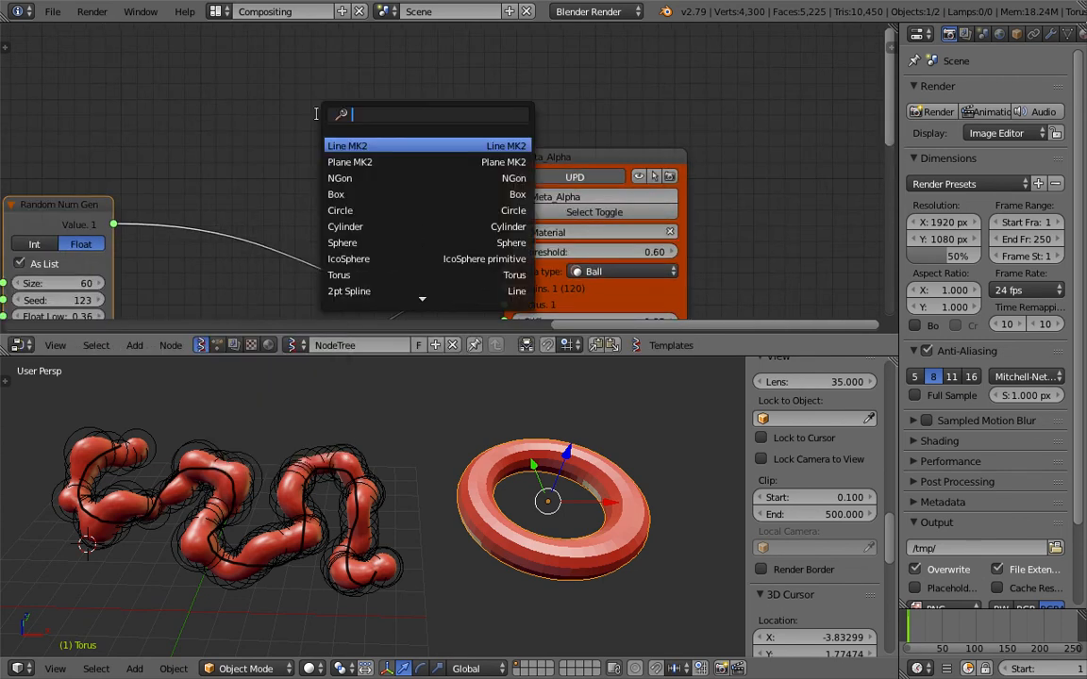
text(objects in)
key(Return)
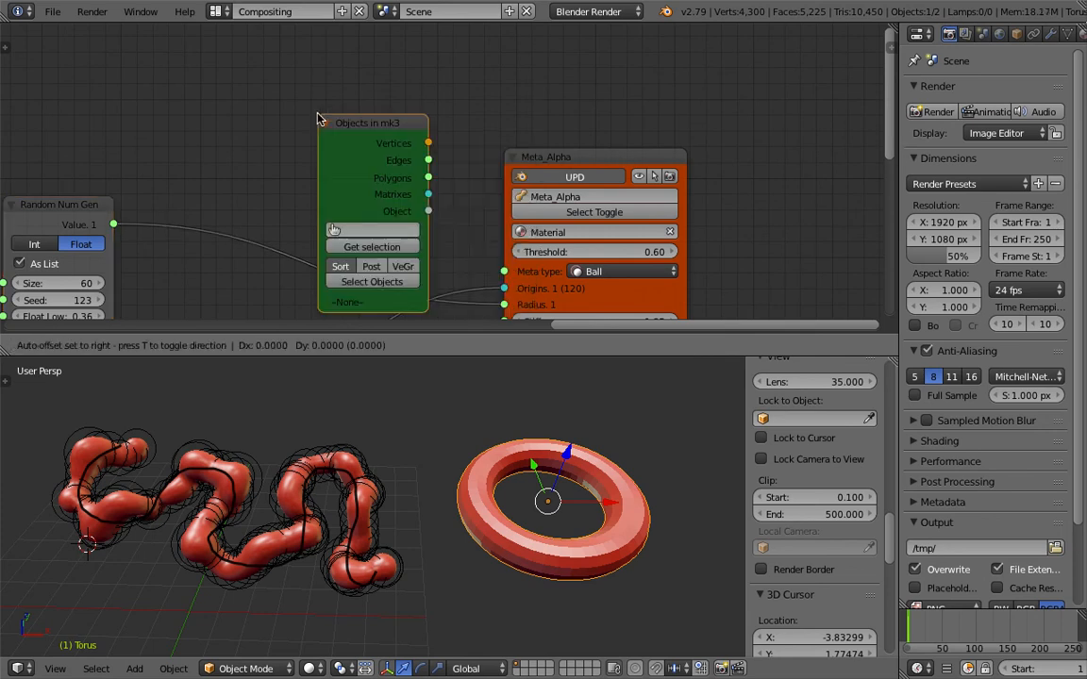
click(314, 61)
click(368, 188)
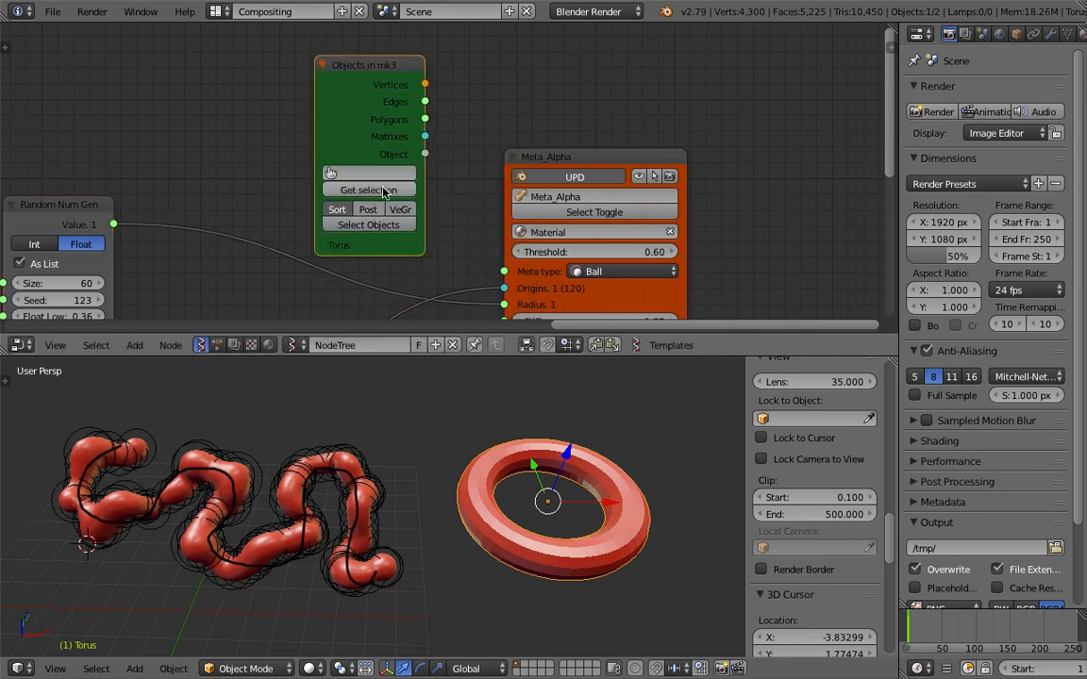
Cut the Metaball node's Origins and Radius links and connect the Objects in node's vertices to Origins.
scroll(479, 161, down, 1)
drag(507, 144, 564, 150)
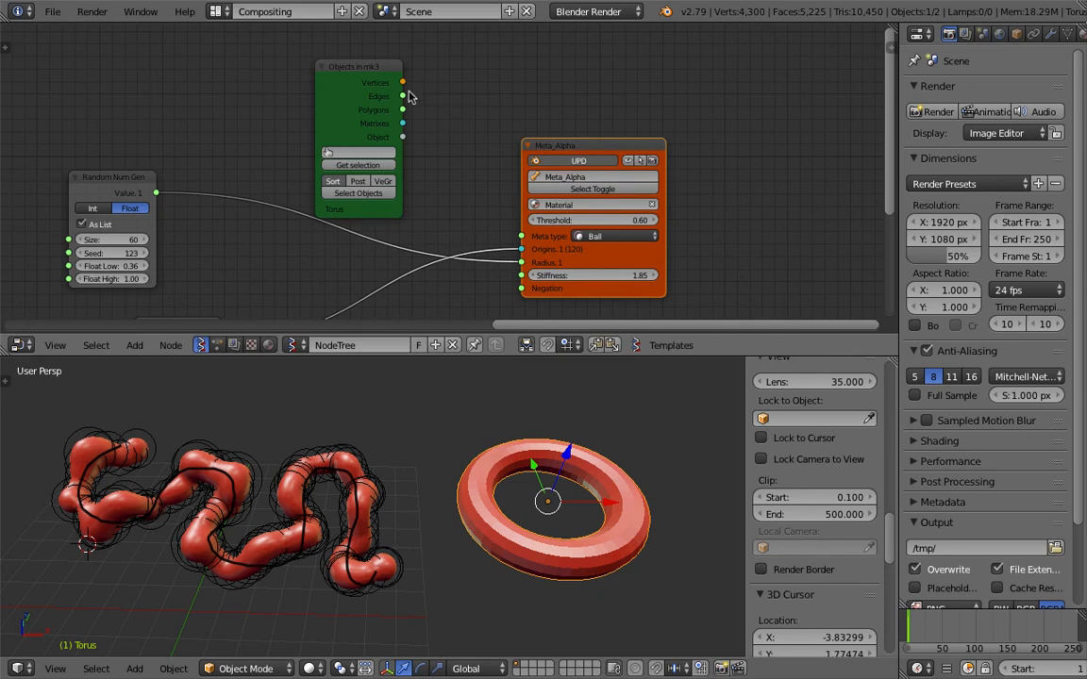
ctrl+drag(489, 230, 463, 274)
drag(404, 83, 523, 250)
middle_drag(406, 515, 444, 499)
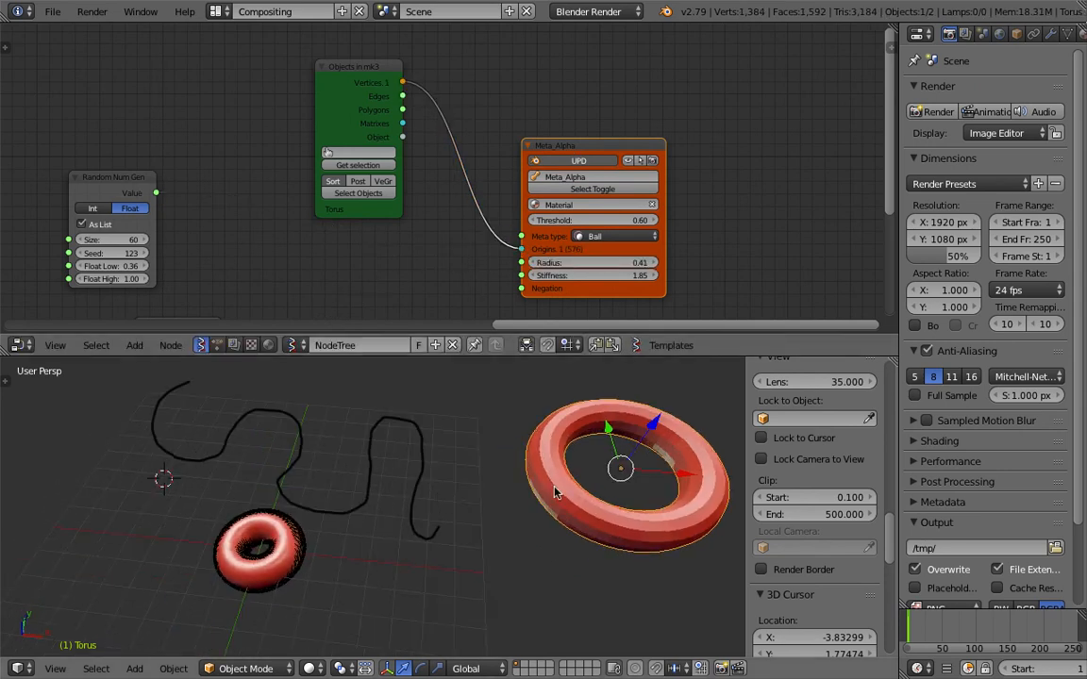
Move the source torus mesh to another place in the scene, apart from the metaball torus.
shift+middle_drag(585, 482, 493, 486)
key(g)
click(368, 578)
shift+middle_drag(403, 551, 458, 528)
middle_drag(346, 541, 484, 498)
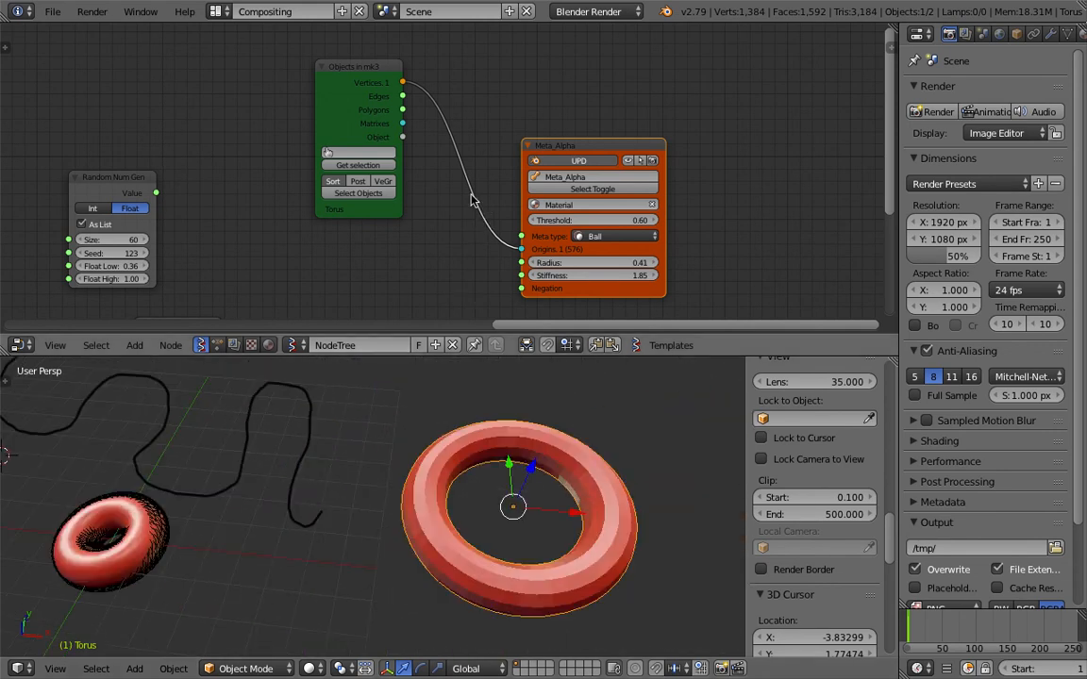
Insert a Matrix Apply (verts) node between Objects in mk3 and the Metaball node's Origins, and connect the torus's Matrixes to it.
middle_drag(485, 212, 400, 192)
drag(447, 125, 561, 125)
scroll(472, 120, up, 2)
key(alt+space)
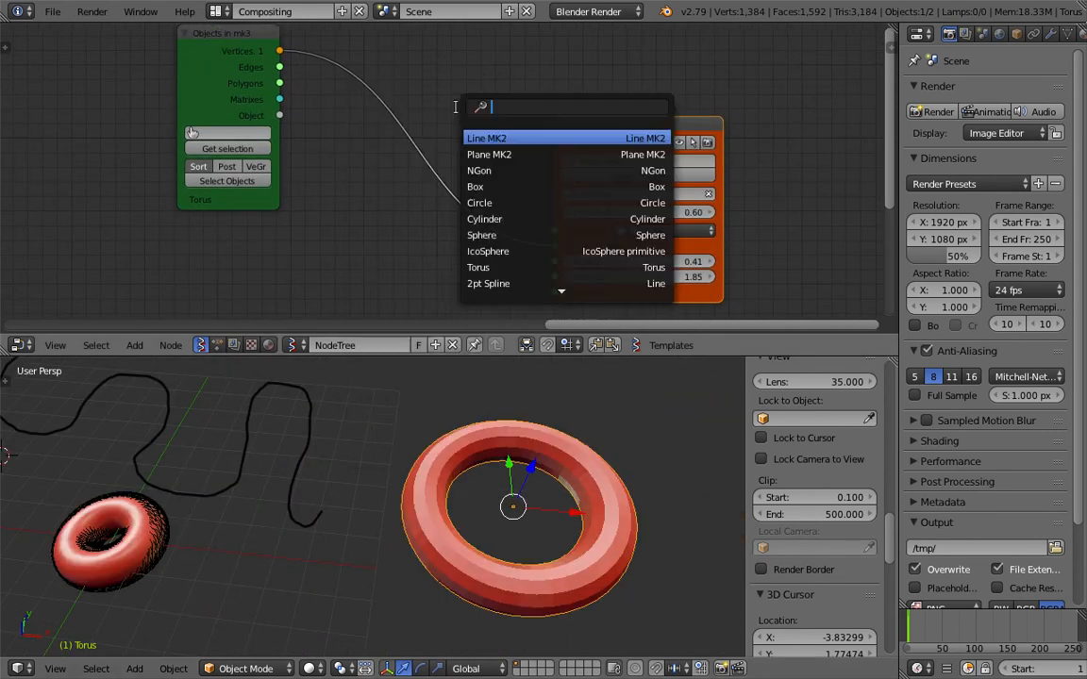
text(matrix)
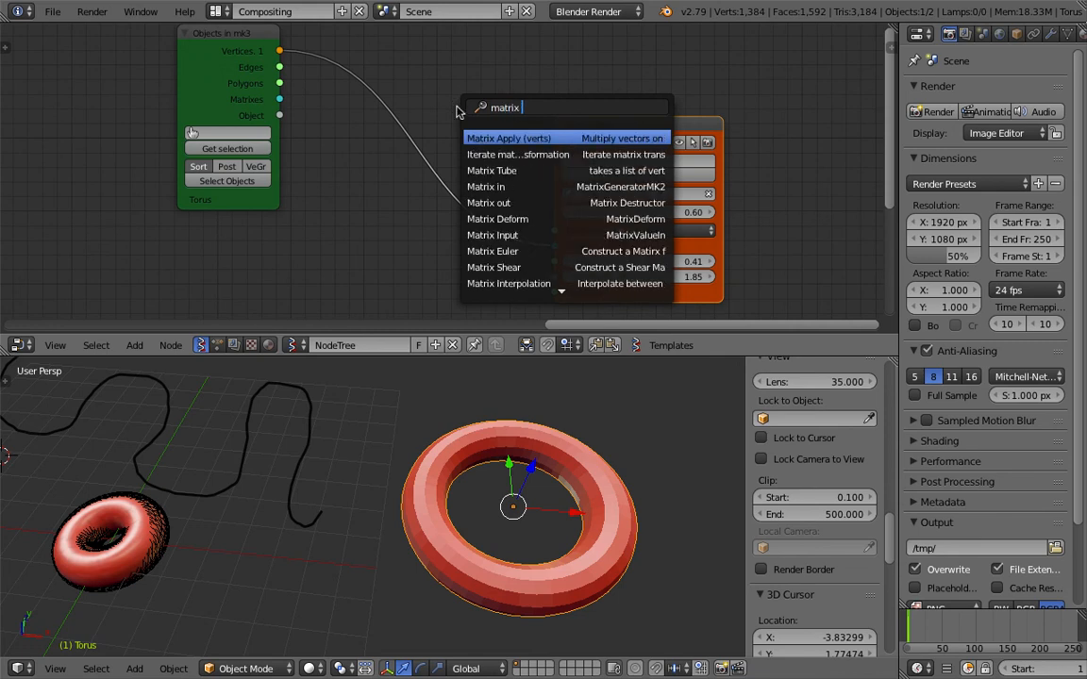
key(Return)
click(364, 90)
drag(280, 99, 338, 129)
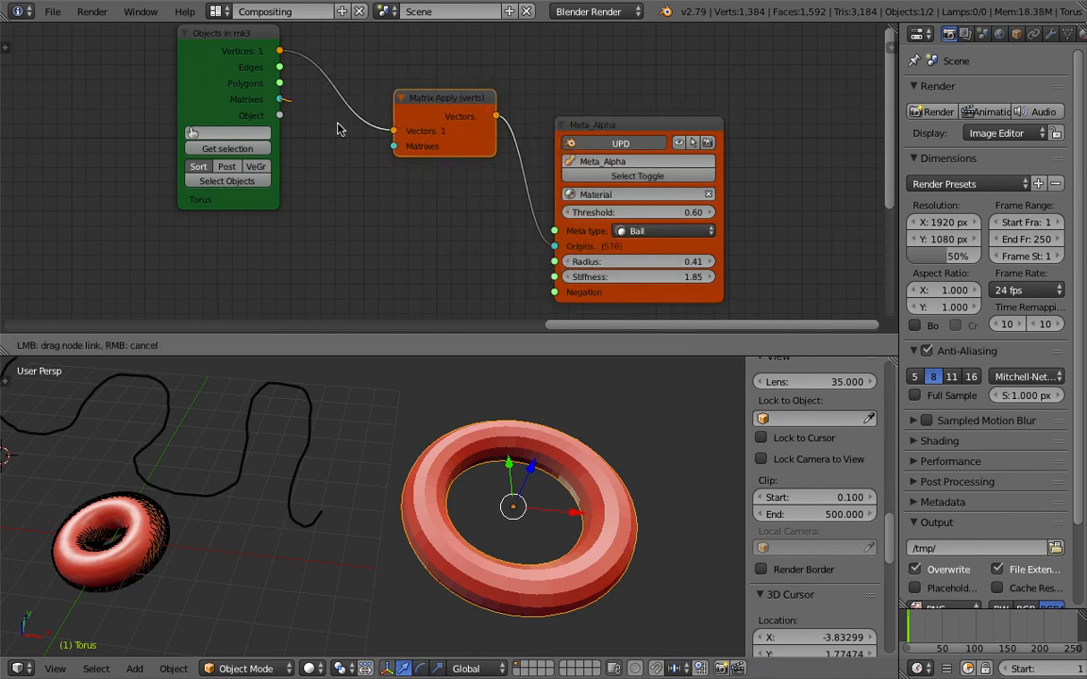
drag(396, 153, 395, 147)
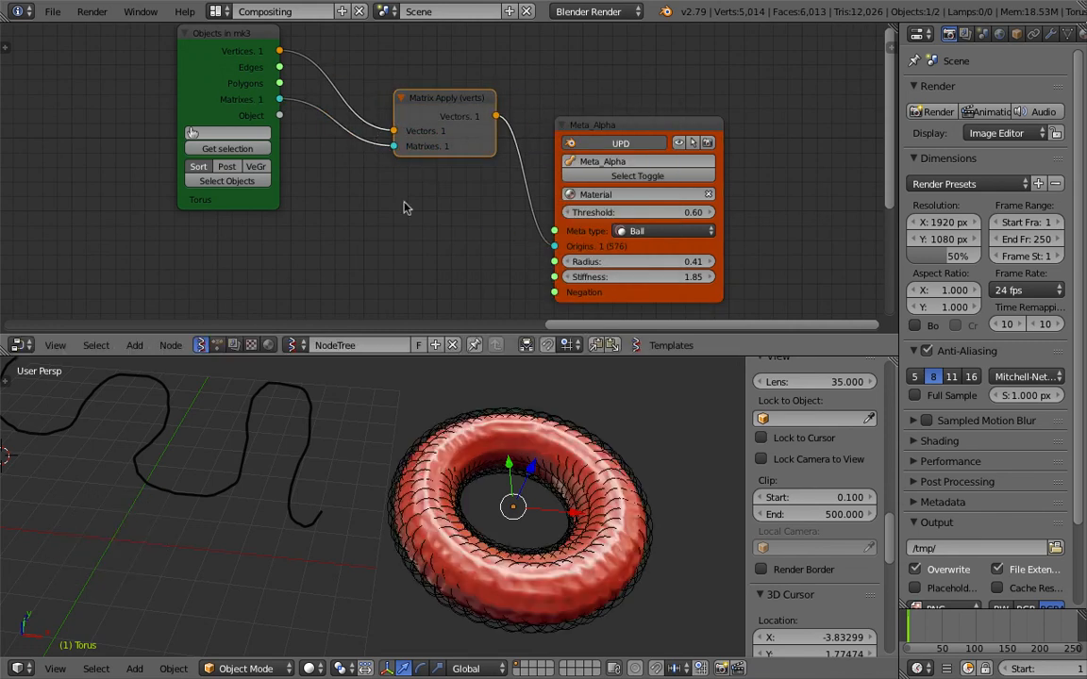
Rotate and enlarge the torus, and change to another frame to refresh the metaballs.
key(r)
click(518, 471)
scroll(535, 479, down, 3)
key(s)
click(631, 533)
click(925, 636)
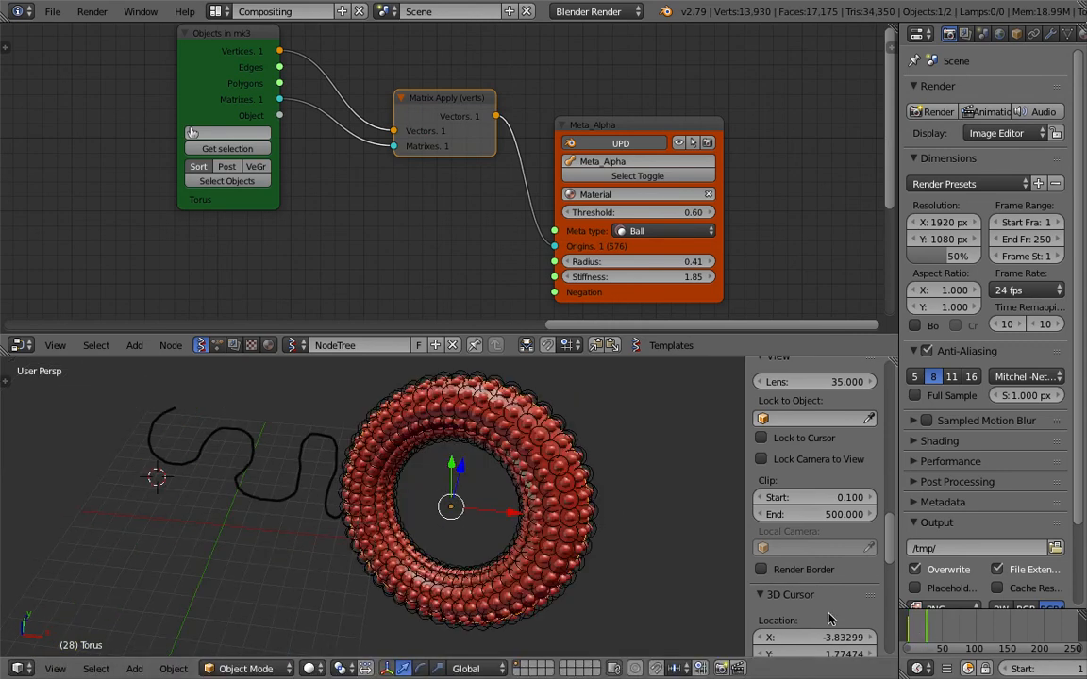
Scale the torus down and refresh the metaballs by changing to frame 35.
middle_drag(544, 513, 605, 479)
key(s)
click(563, 516)
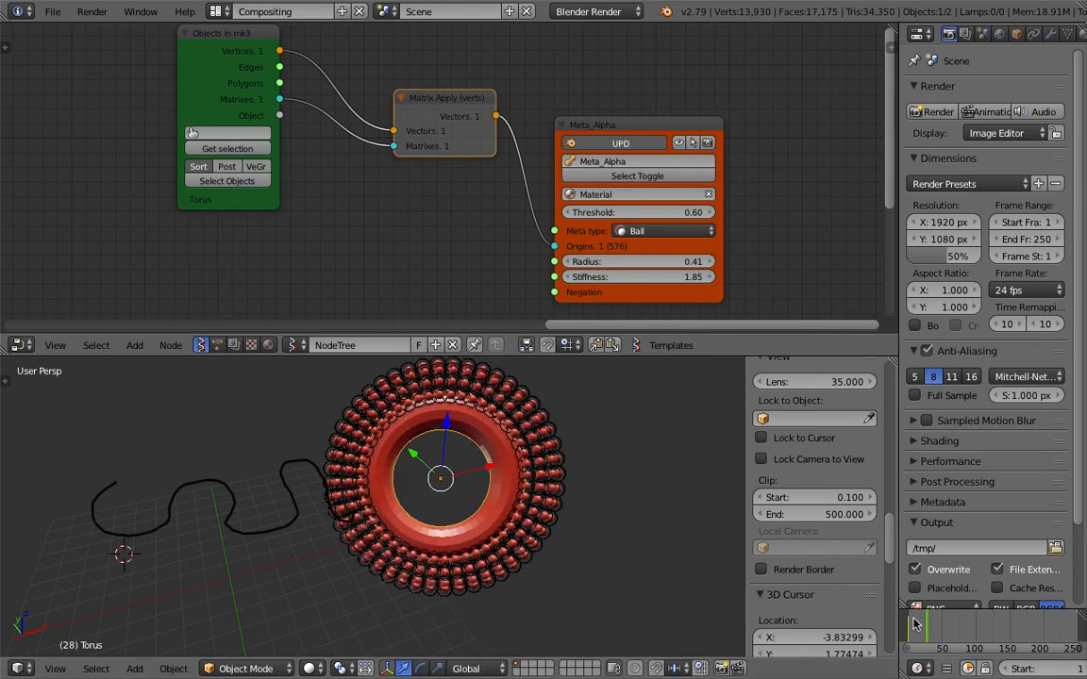
click(932, 626)
Move the torus mesh out beside the metaball ring and select the Meta_Alpha object.
scroll(481, 502, up, 3)
shift+middle_drag(507, 455, 486, 498)
key(g)
click(10, 445)
shift+middle_drag(9, 445, 582, 432)
key(g)
click(632, 464)
right_click(415, 456)
key(g)
right_click(349, 453)
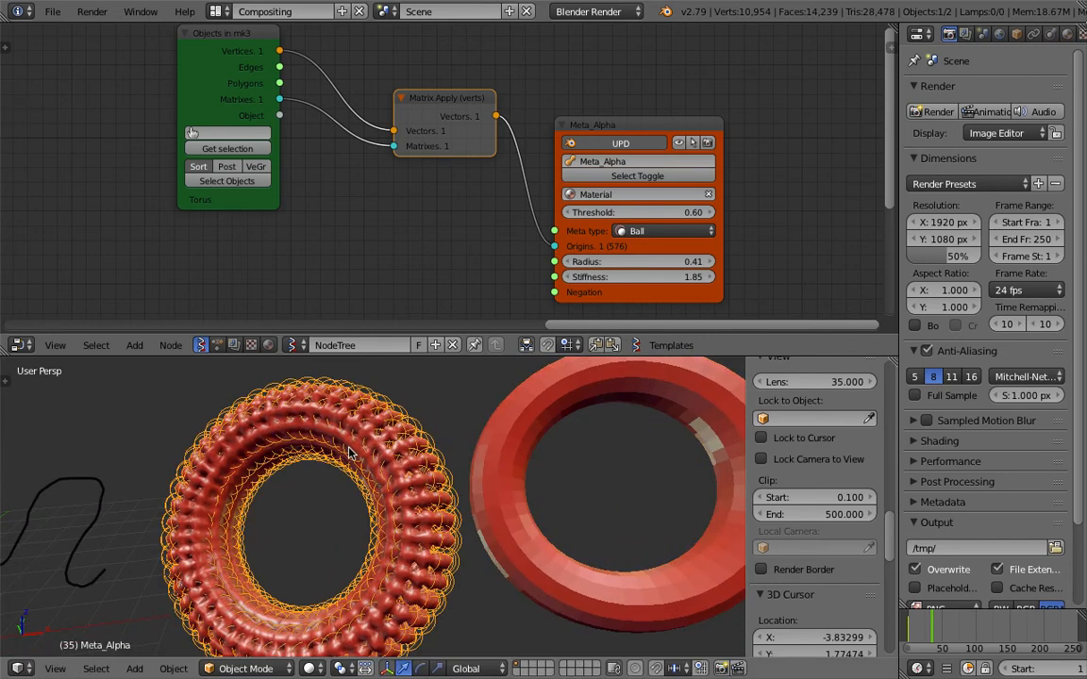
Adjust the border between the node editor and the 3D view to give the node editor slightly more height.
scroll(350, 453, down, 3)
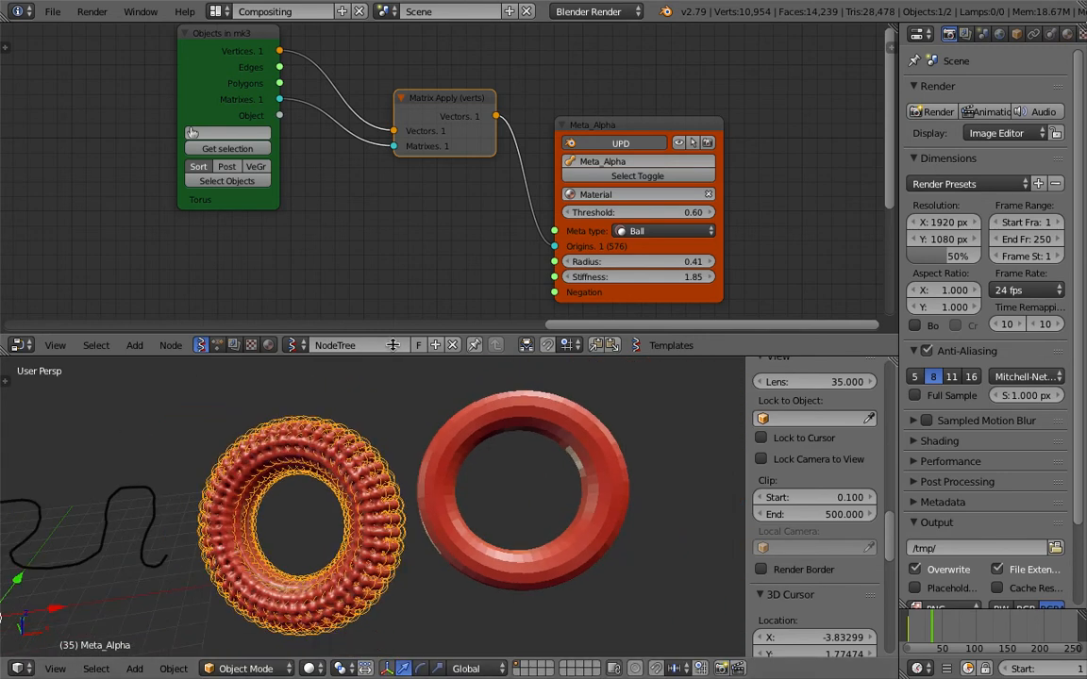
drag(393, 345, 393, 274)
middle_drag(352, 386, 340, 429)
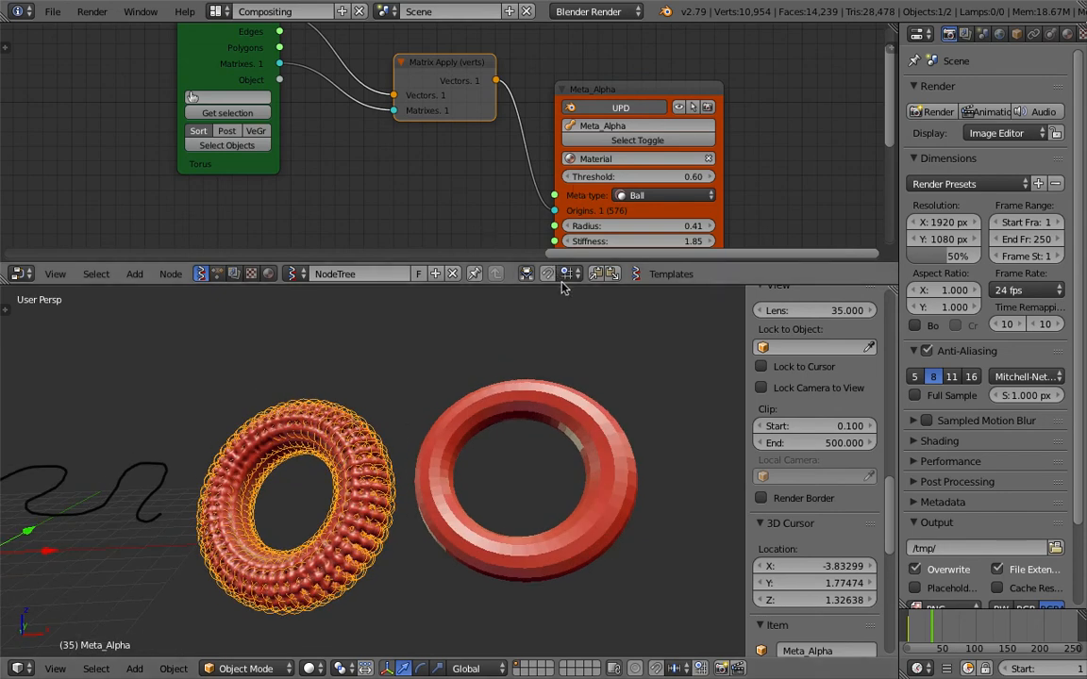
drag(562, 286, 519, 375)
Add a second Objects in mk3 node in the empty space beyond the Metaball node.
scroll(379, 247, down, 3)
scroll(334, 227, down, 1)
middle_drag(306, 225, 141, 231)
click(52, 112)
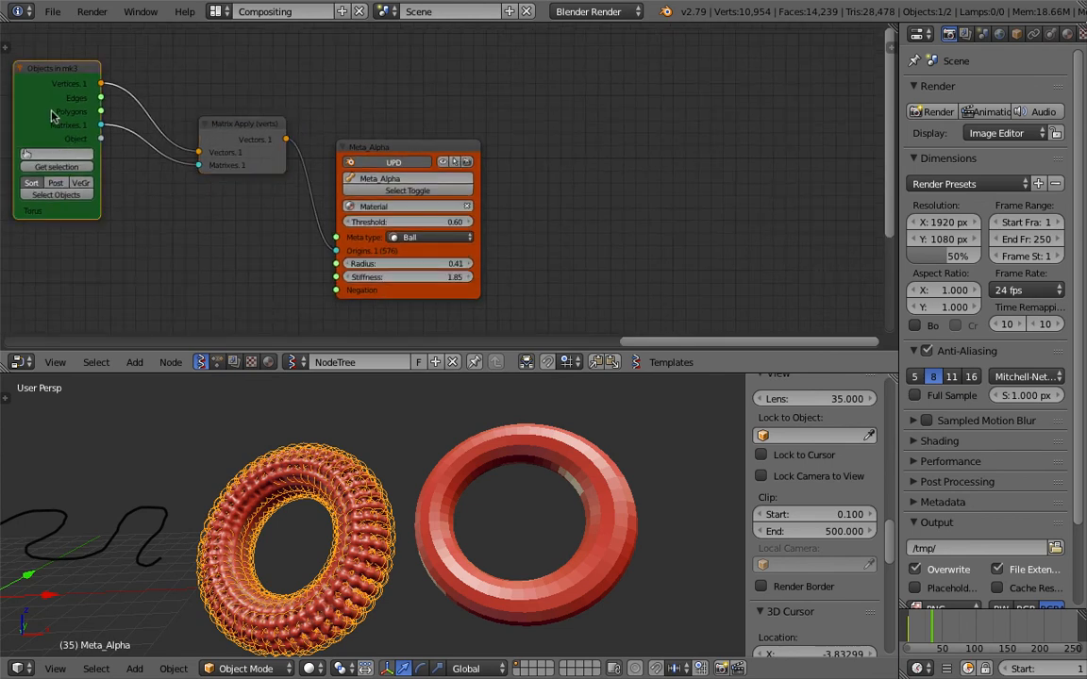
key(alt+space)
text(objects i)
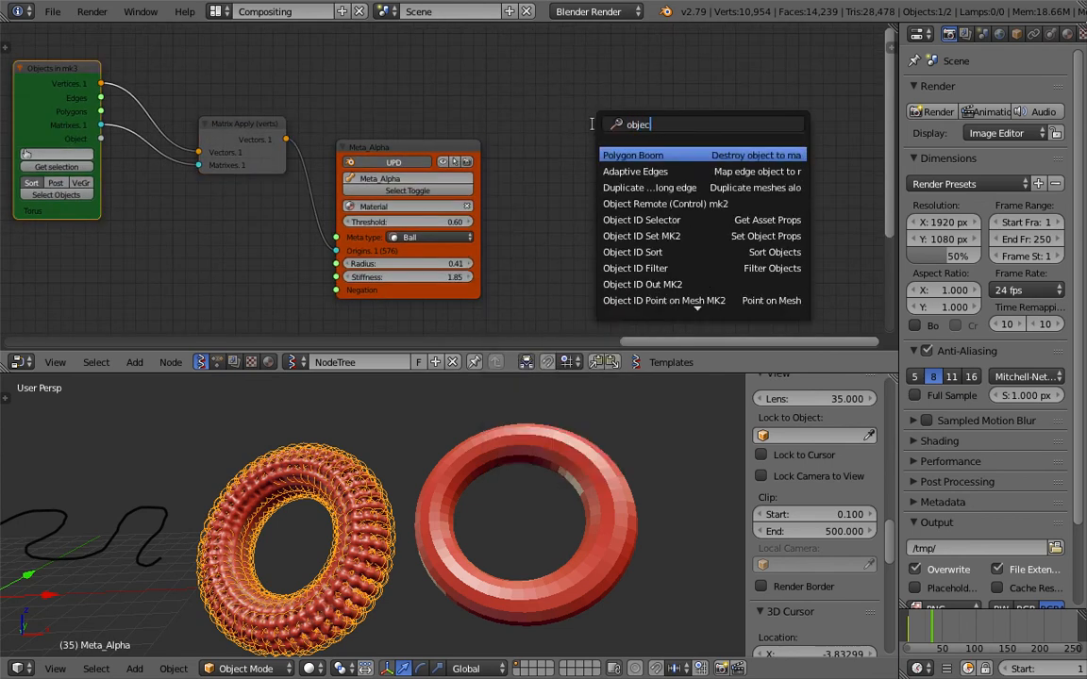
key(Return)
click(577, 123)
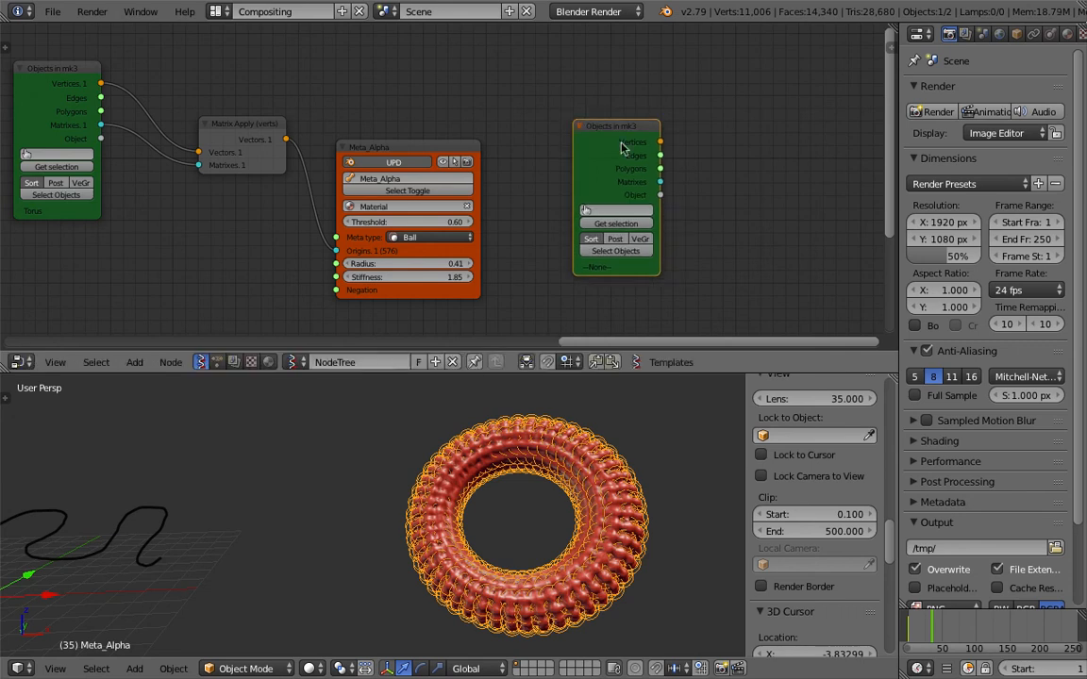
middle_drag(644, 147, 455, 146)
scroll(565, 139, up, 2)
key(alt+space)
key(Escape)
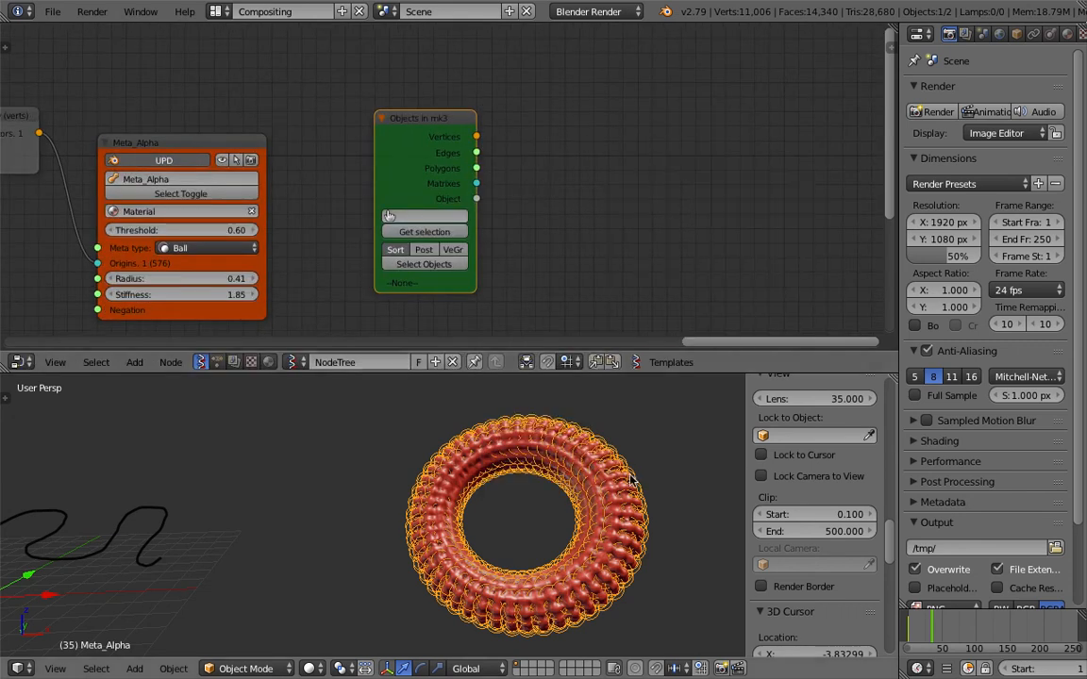
Split the properties area and turn its upper part into an Outliner.
drag(1081, 29, 1045, 223)
click(920, 36)
click(949, 307)
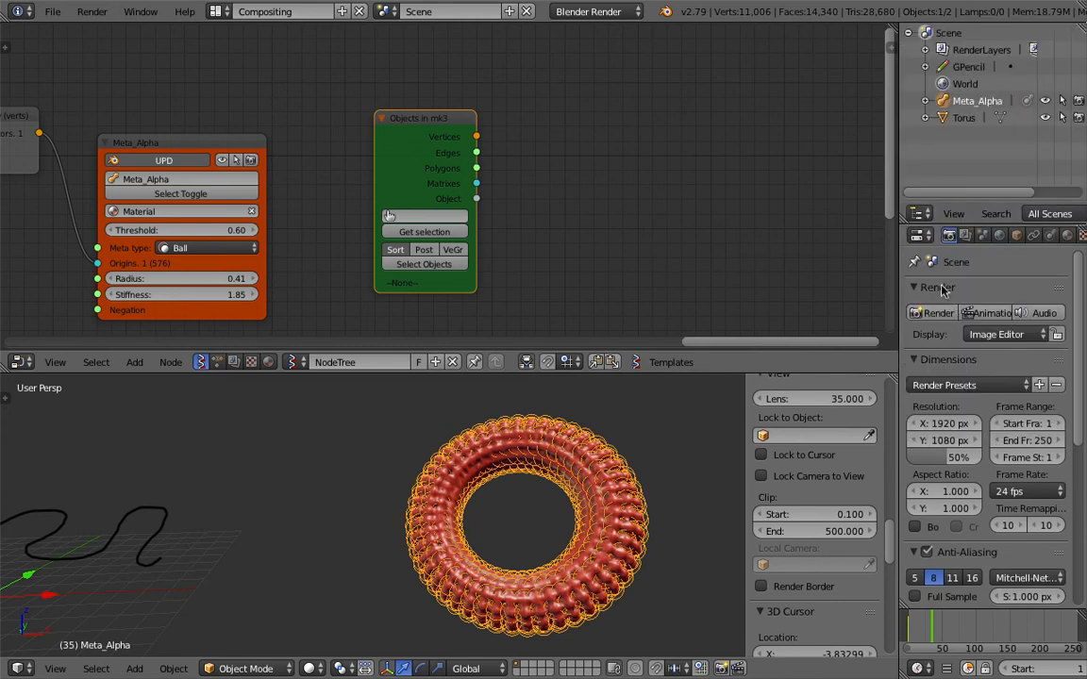
Select Meta_Alpha and load it into the new Objects in mk3 node.
middle_drag(311, 198, 451, 130)
scroll(544, 178, up, 1)
scroll(528, 170, up, 1)
scroll(447, 128, up, 2)
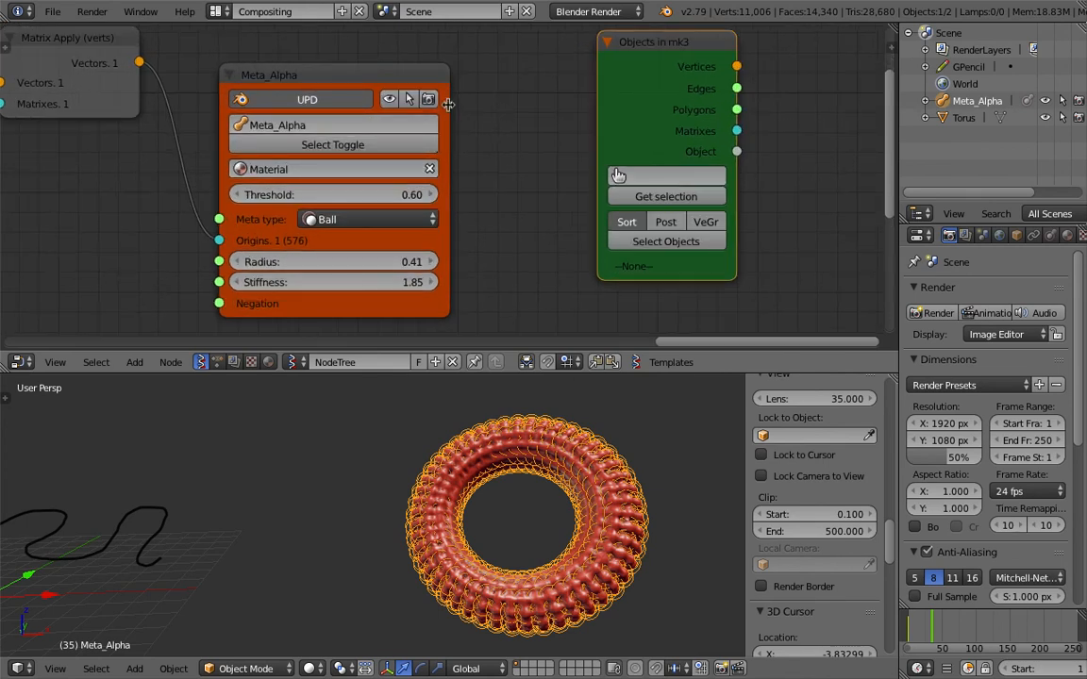
scroll(451, 132, down, 1)
click(570, 175)
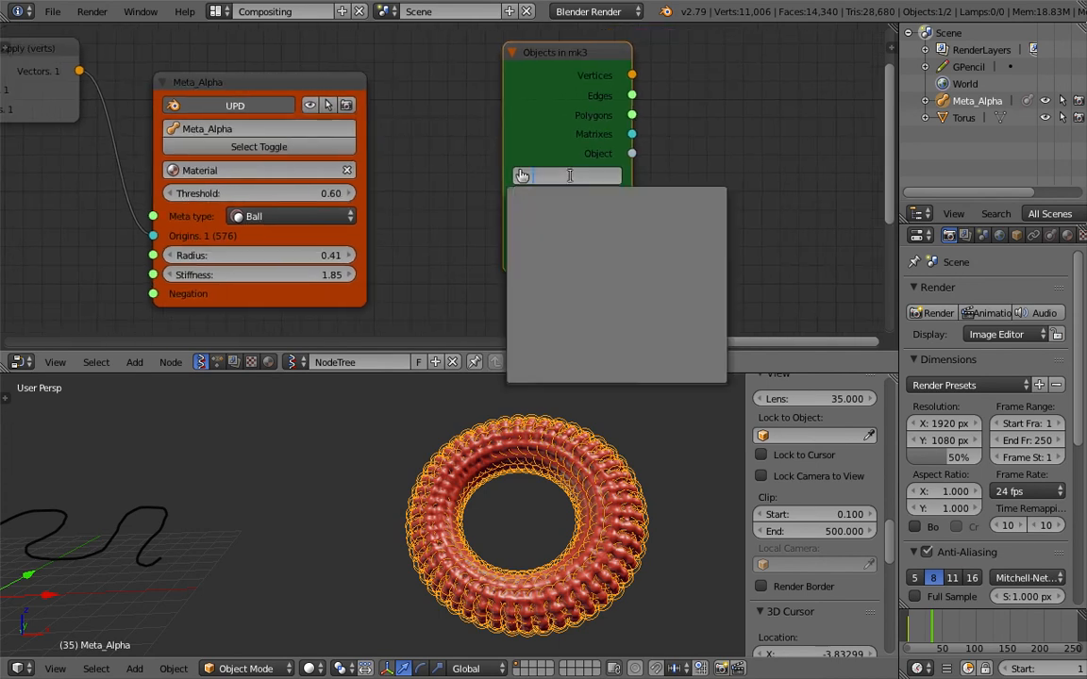
click(968, 117)
click(976, 102)
click(569, 176)
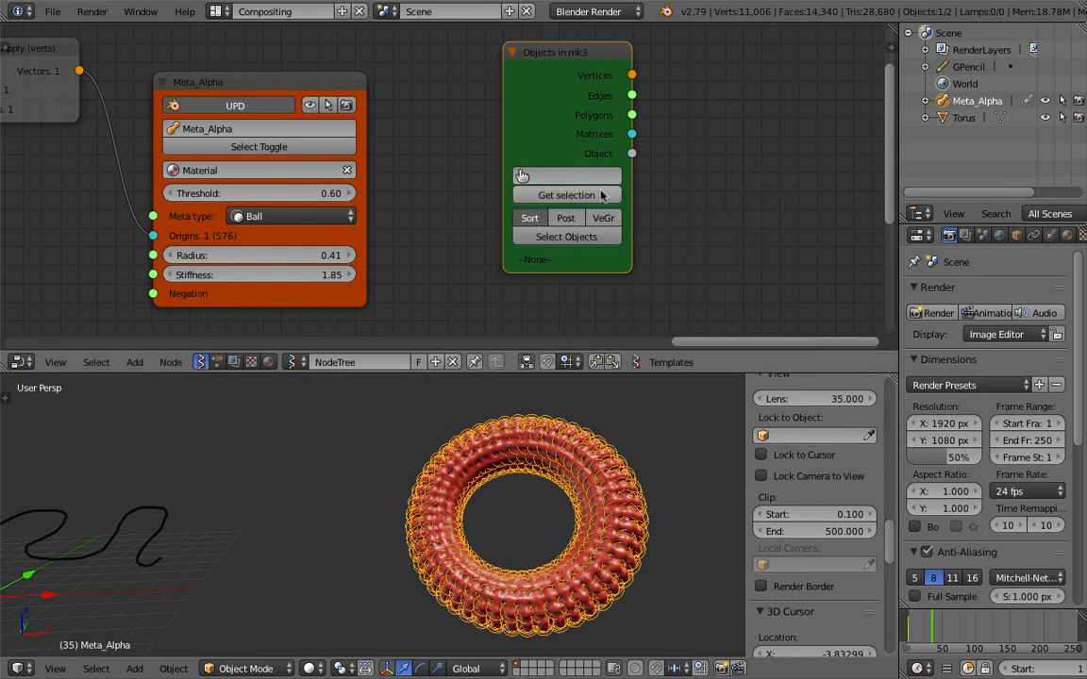
click(601, 191)
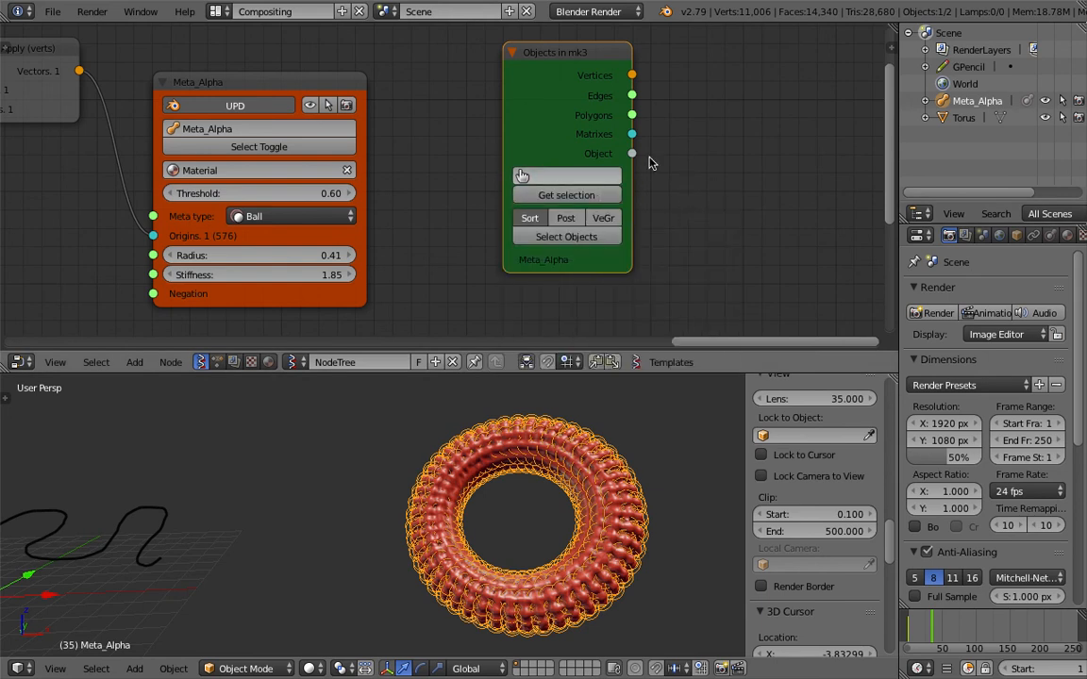
Add a Viewer Draw node and connect the metaball's Vertices to its vertices input and Polygons to edg_pol.
middle_drag(779, 142, 557, 154)
key(shift+a)
click(587, 141)
text(viewer)
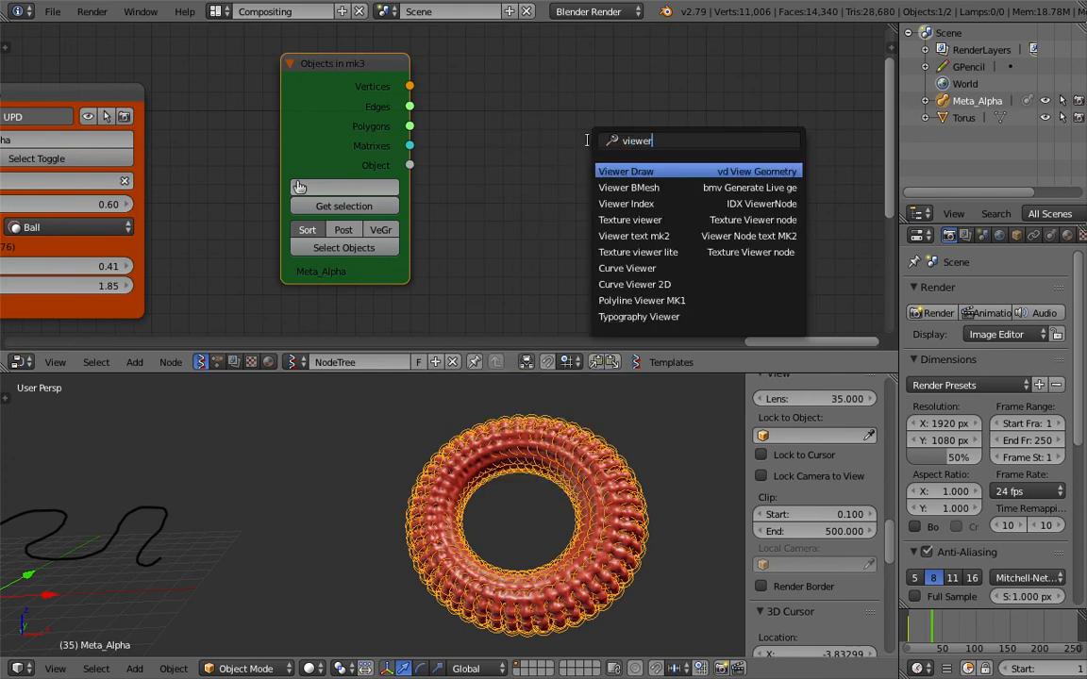
key(Down)
key(Up)
key(Return)
click(585, 95)
drag(410, 86, 576, 222)
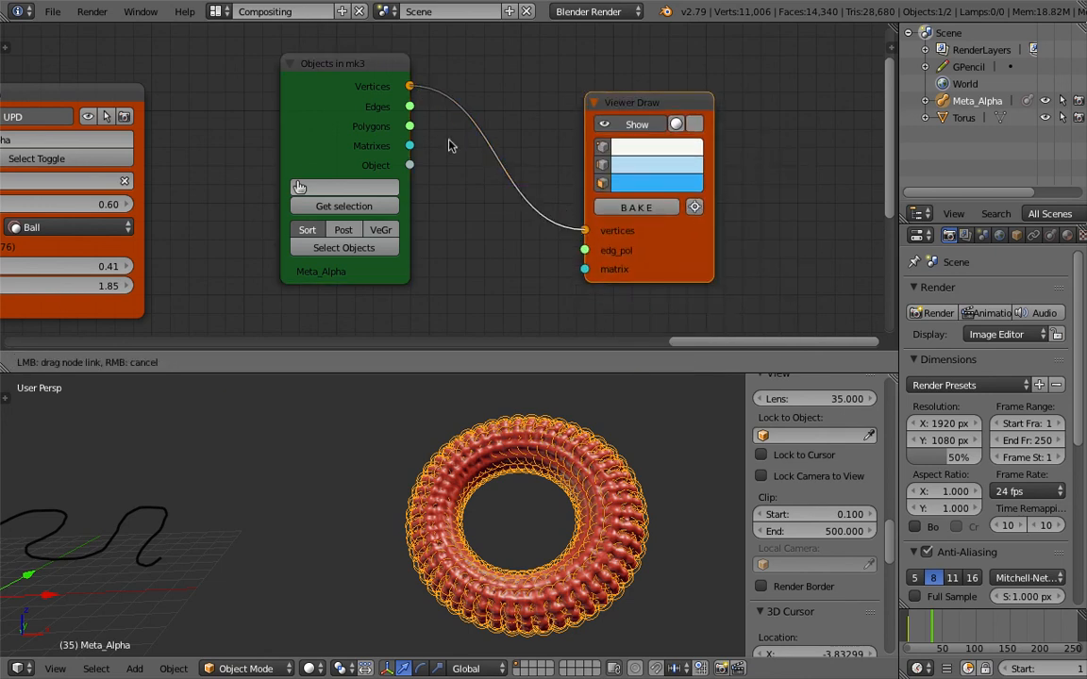
drag(409, 126, 577, 257)
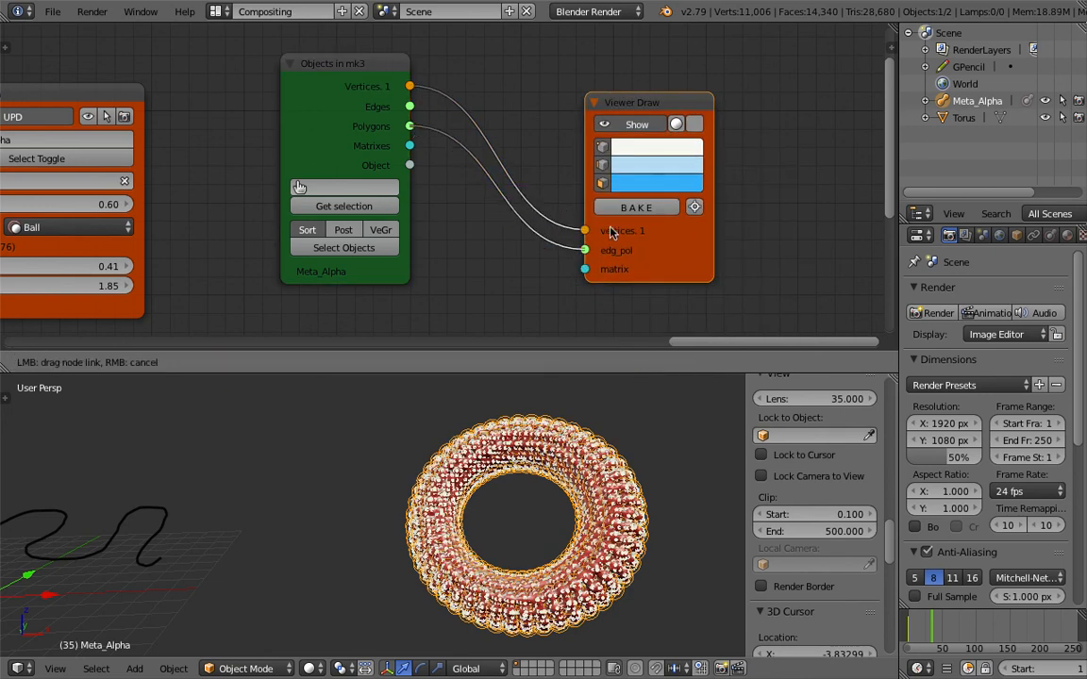
Bake the Viewer Draw geometry to a mesh object and turn off the node's preview.
drag(614, 213, 609, 210)
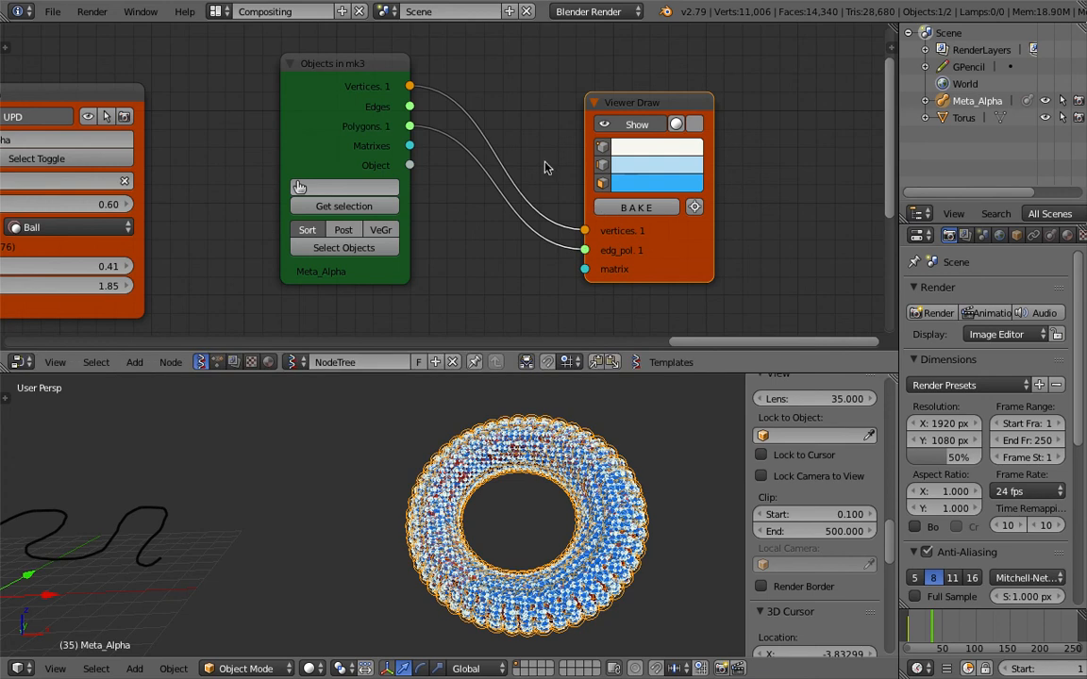
click(618, 210)
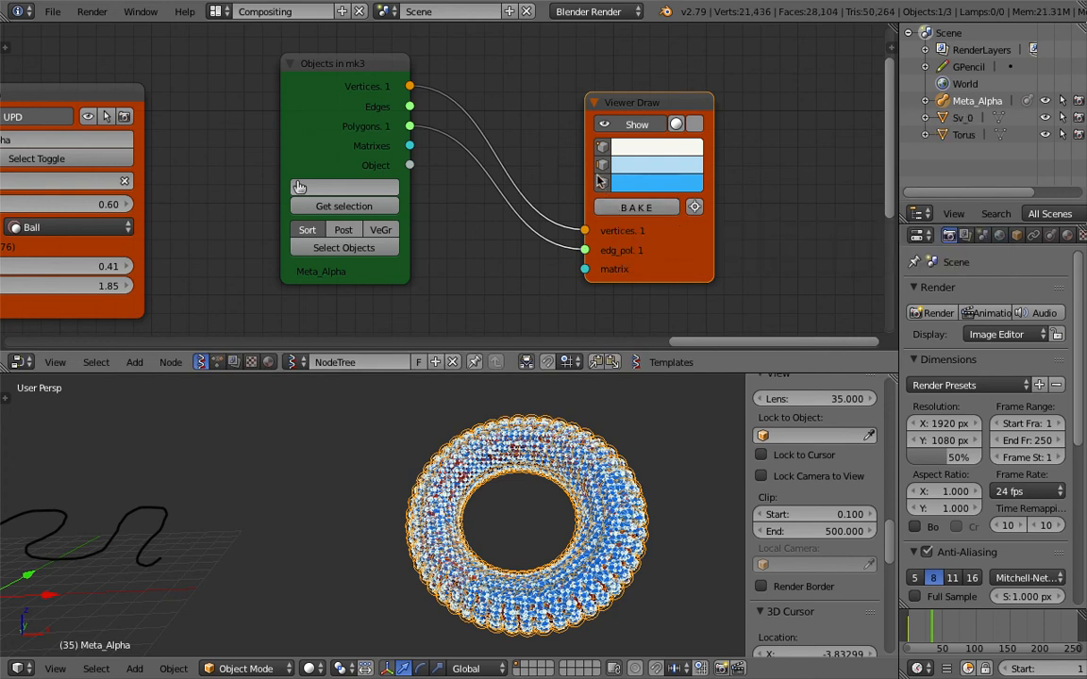
click(637, 125)
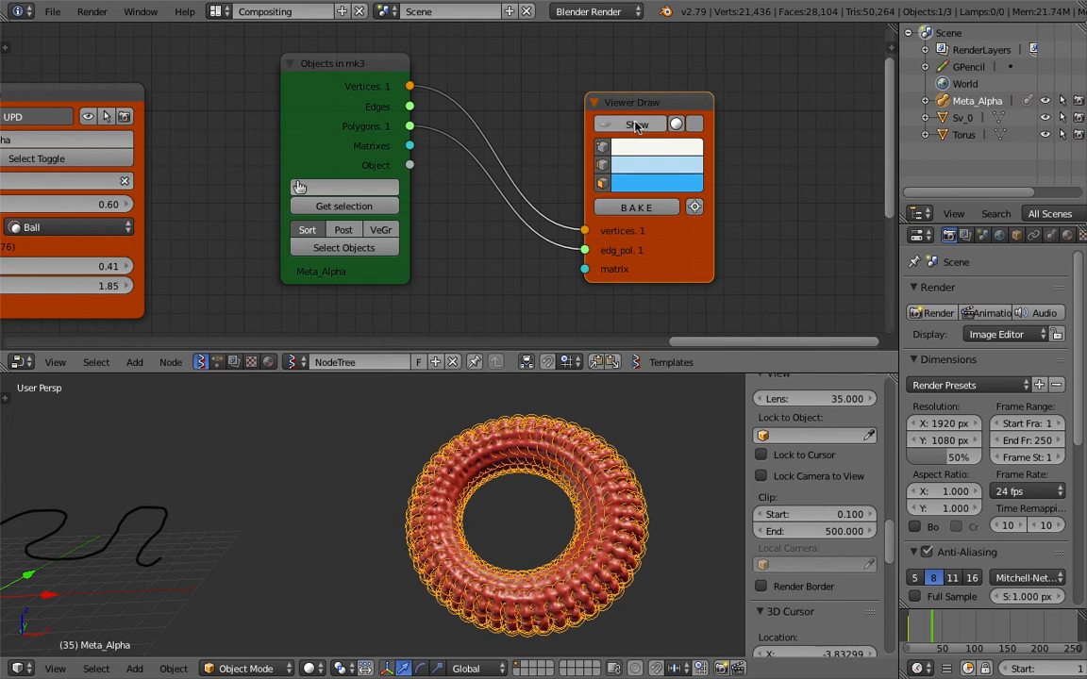
Select the baked mesh Sv_0 and move it beside the metaball ring.
click(959, 120)
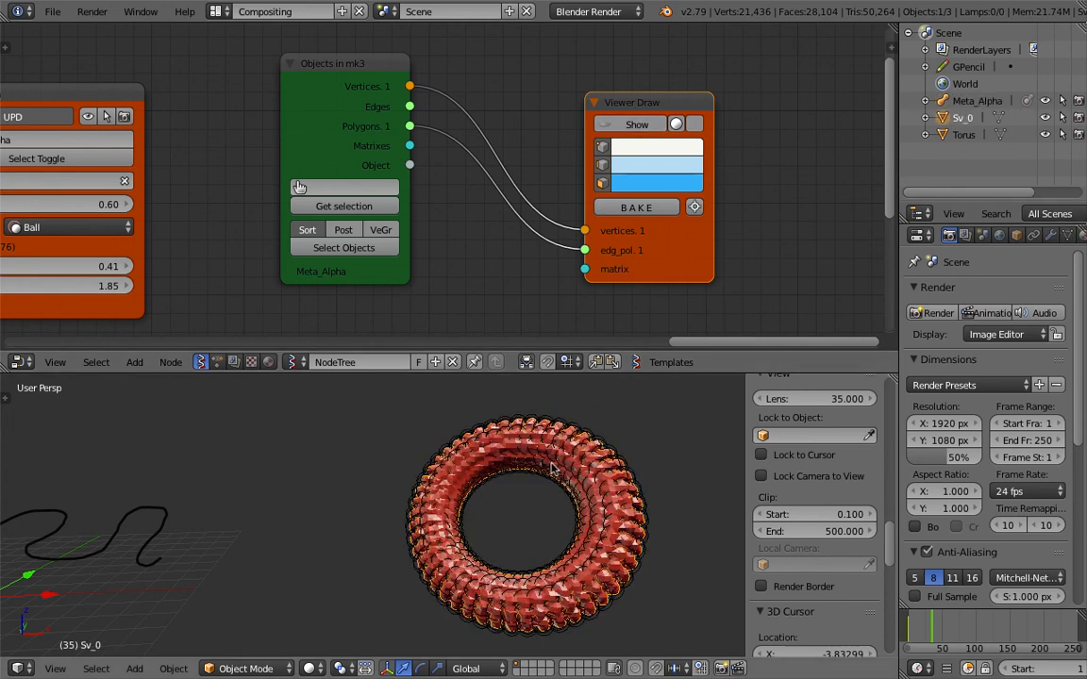
key(g)
click(375, 467)
scroll(374, 467, up, 1)
Try freely rotating the baked mesh to view its surface from several angles.
key(r)
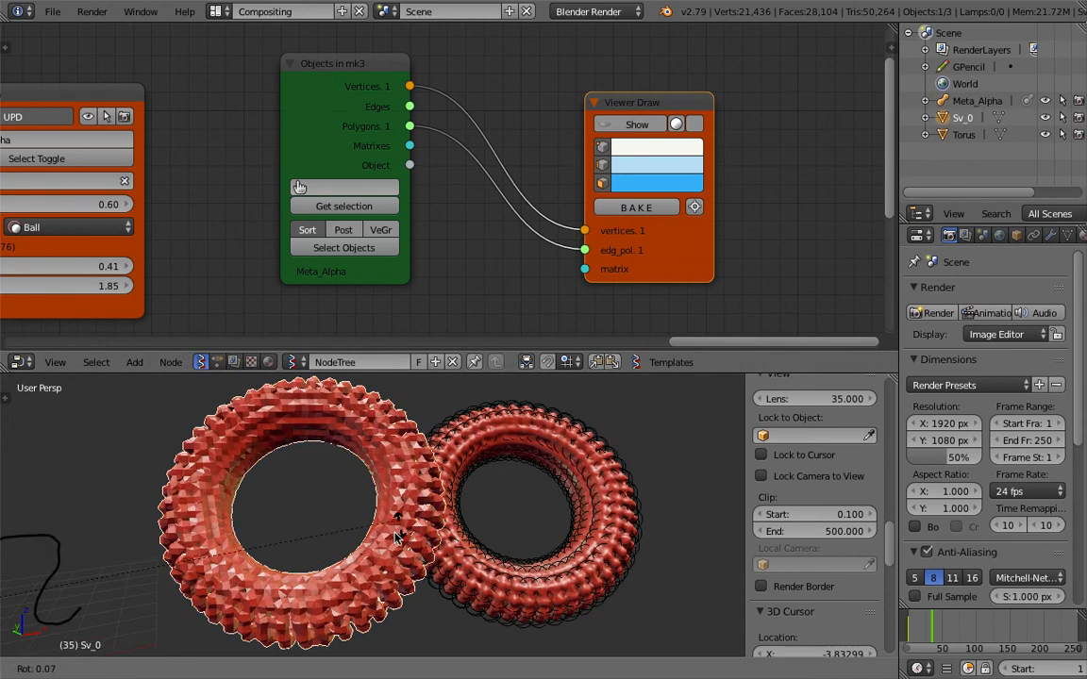
key(r)
right_click(431, 550)
scroll(432, 550, down, 2)
key(r)
key(r)
right_click(393, 505)
middle_drag(393, 506, 357, 502)
Delete the baked mesh and all remaining objects in the scene.
key(x)
key(Return)
key(a)
key(a)
key(a)
key(x)
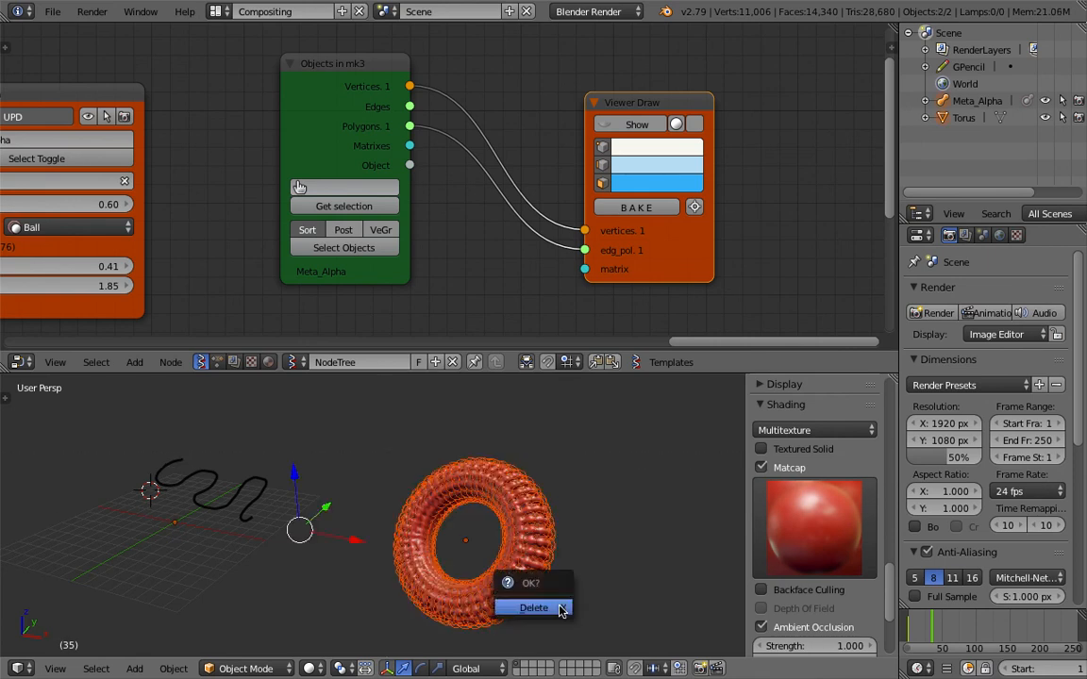
key(Return)
Delete the Viewer Draw node and the second Objects in mk3 node.
middle_drag(291, 518, 493, 454)
scroll(307, 106, down, 4)
middle_drag(304, 104, 575, 134)
click(630, 137)
key(x)
key(x)
Add a Suzanne monkey mesh to the scene at the 3D cursor.
middle_drag(454, 152, 544, 86)
middle_drag(221, 114, 343, 180)
scroll(342, 179, up, 2)
key(shift+a)
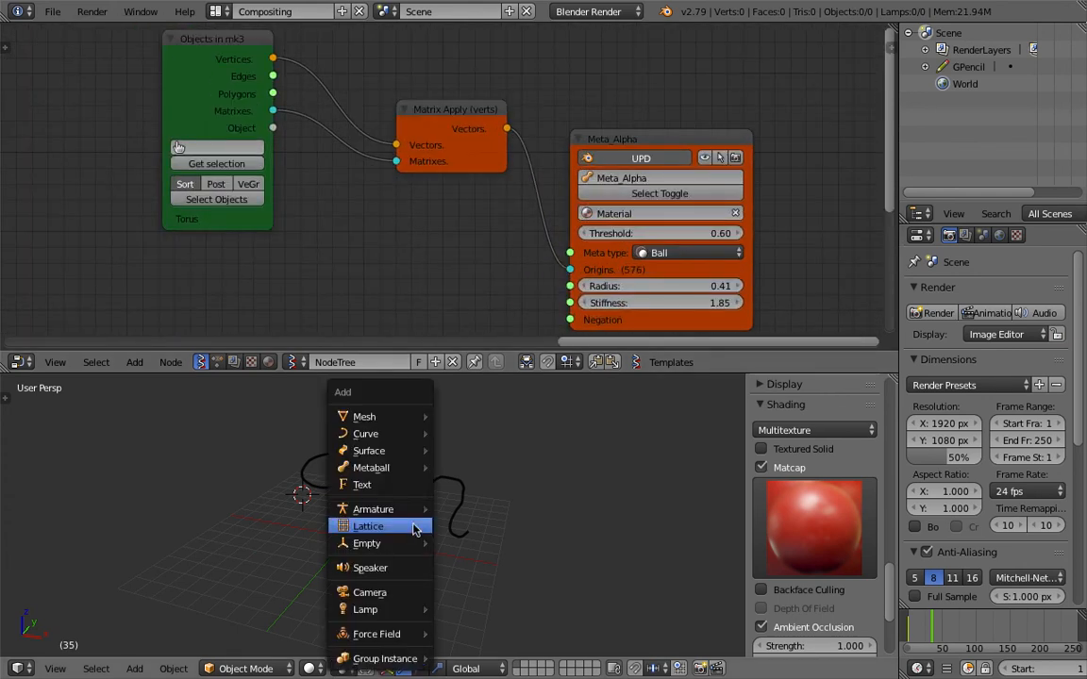
mouse_move(377, 416)
click(502, 576)
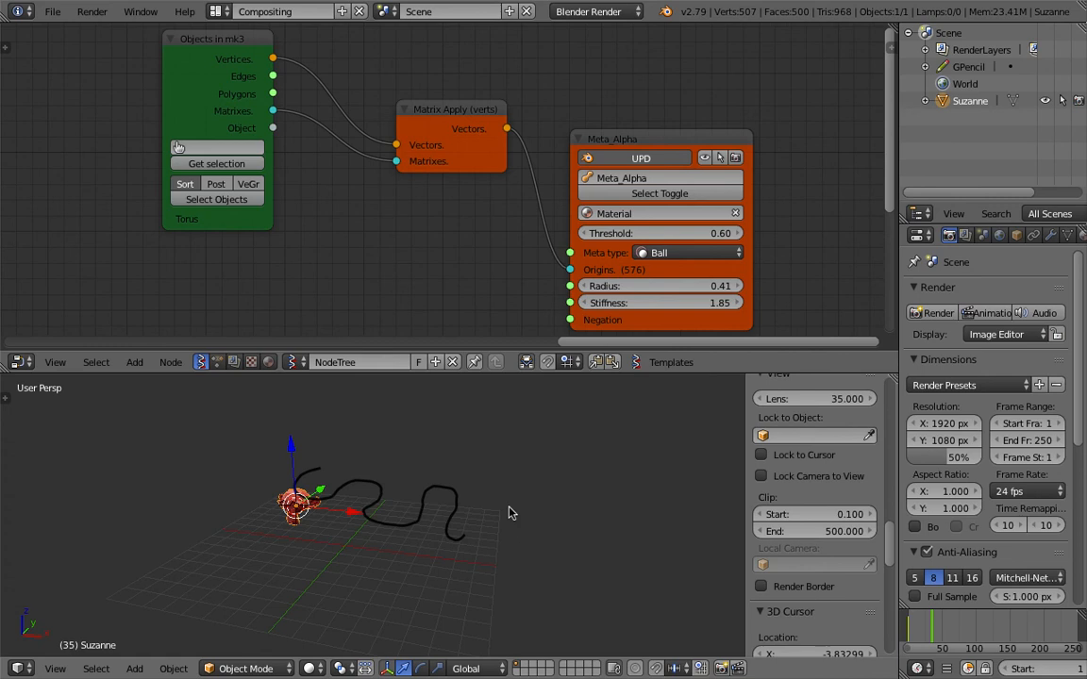
scroll(494, 511, up, 6)
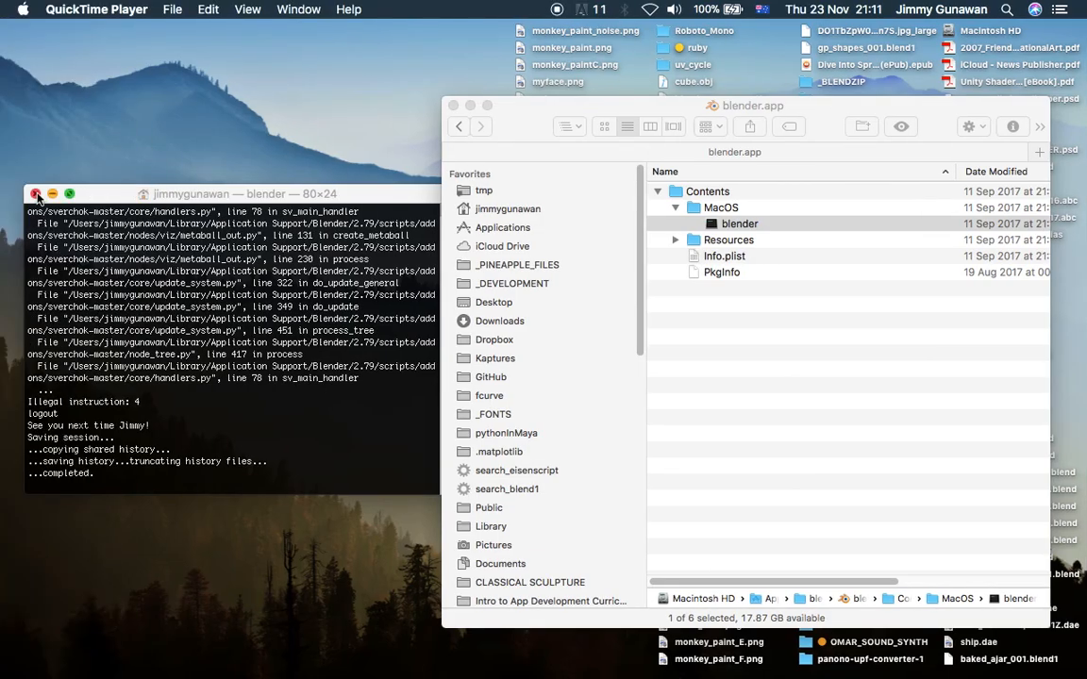
Close the leftover terminal window and move the blender.app Finder window to a clearer place on the desktop.
click(36, 195)
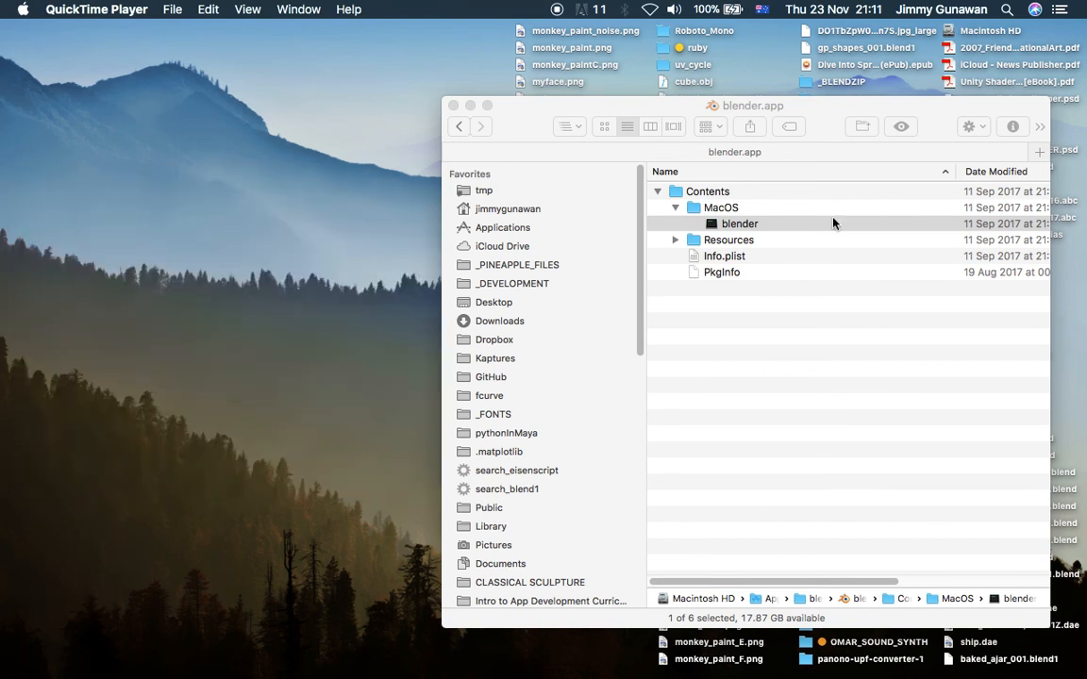
drag(785, 110, 516, 110)
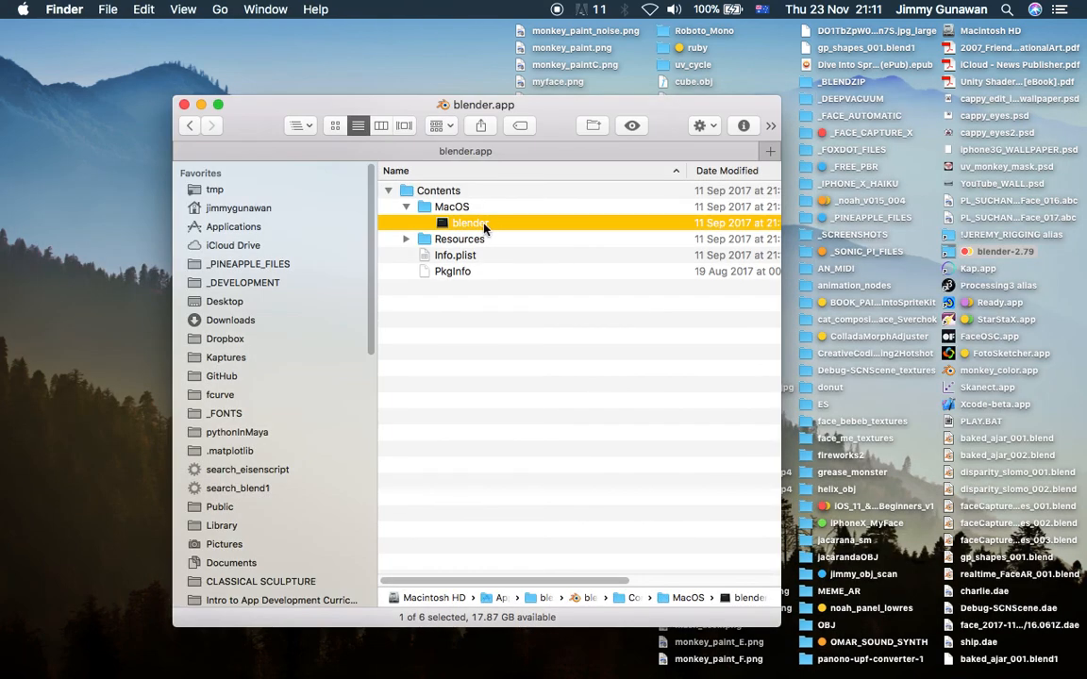
key(ctrl+Right)
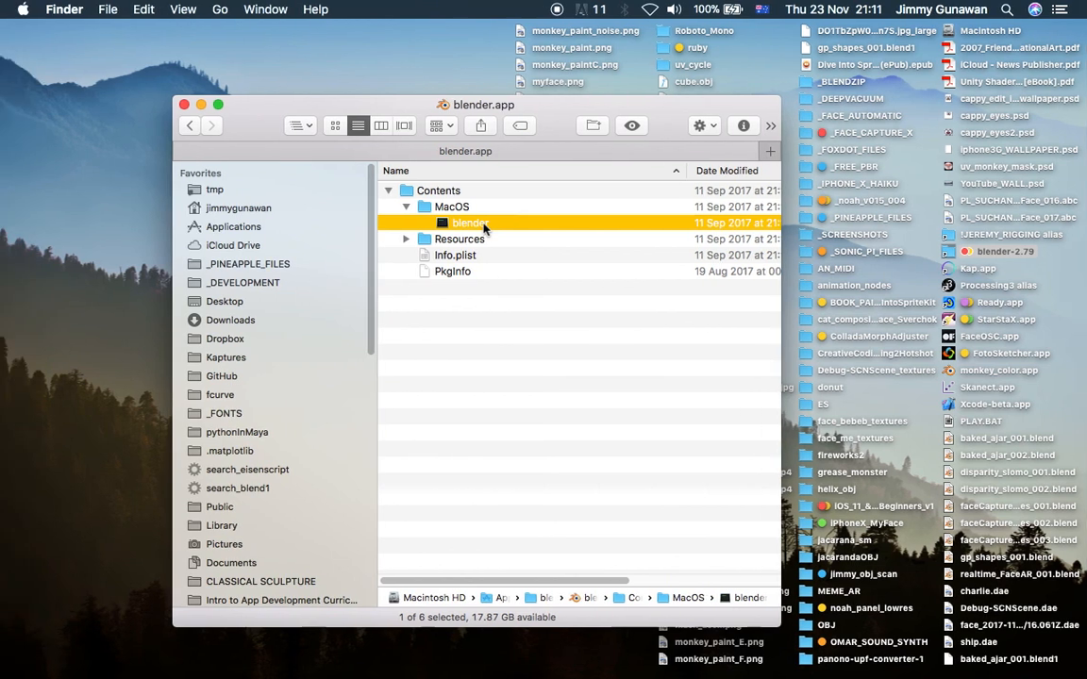